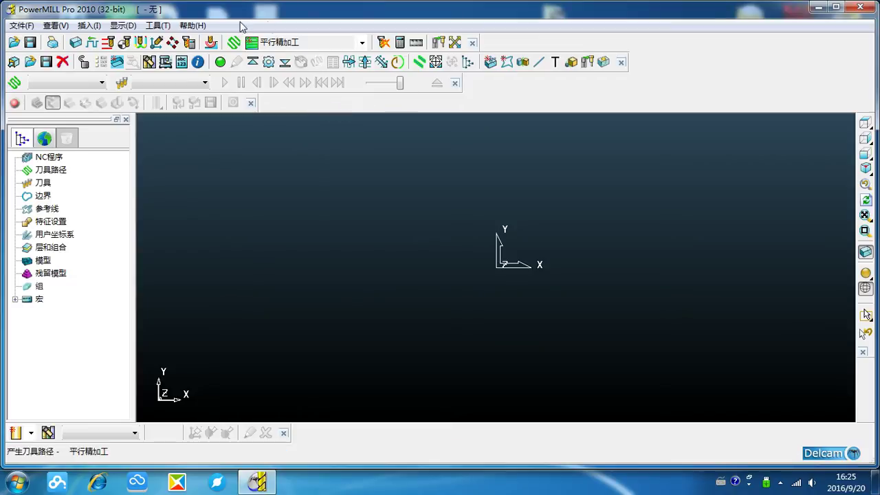
Switch the interface language to English with the command "lang english" and close the command window
left_click(158, 27)
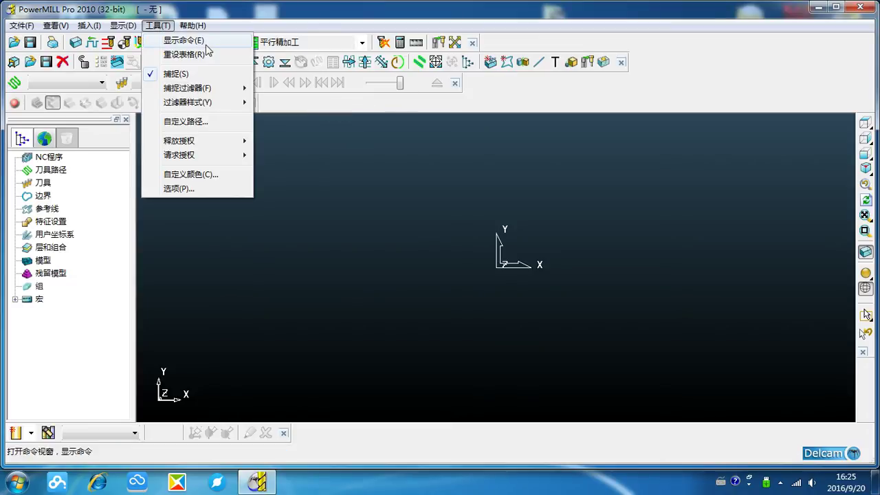
left_click(206, 42)
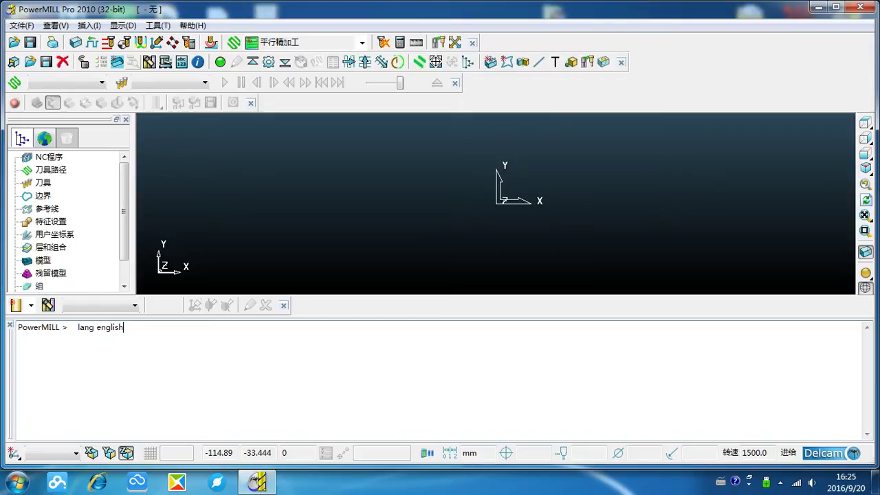
type("lang english")
key("Return")
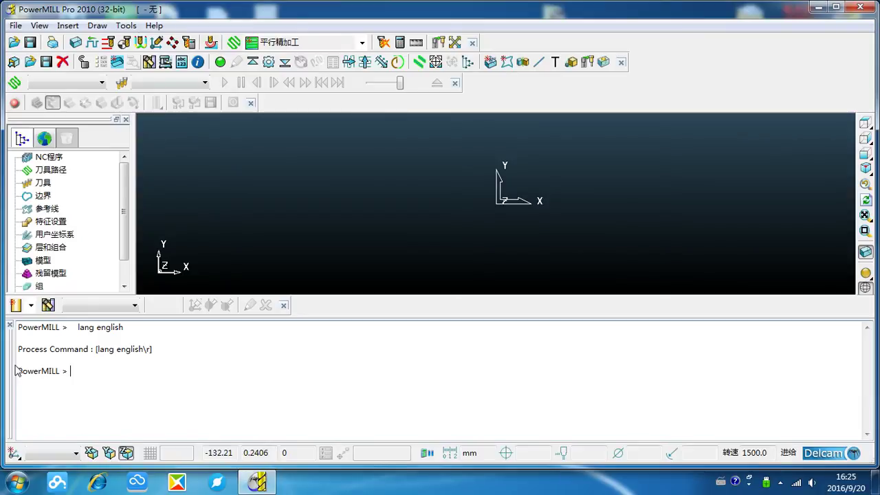
left_click(9, 327)
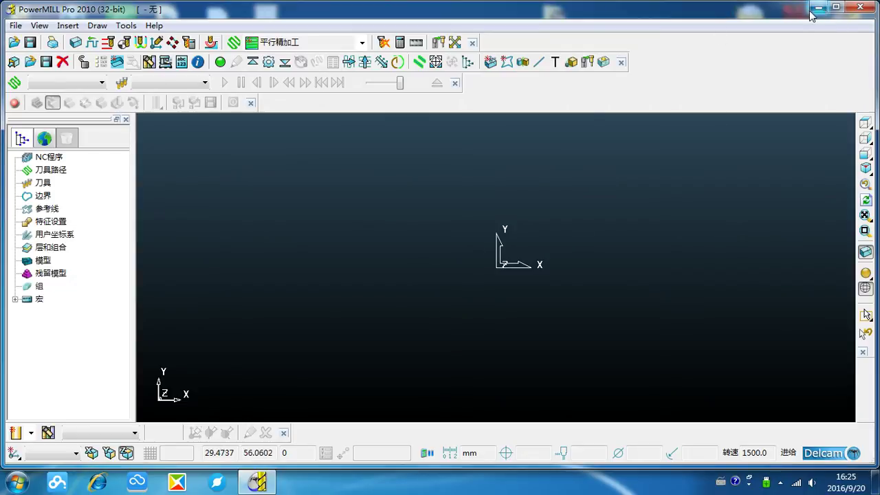
Start importing a model and browse to the desktop (桌面) folder, dismissing the news pop-up
left_click(41, 261)
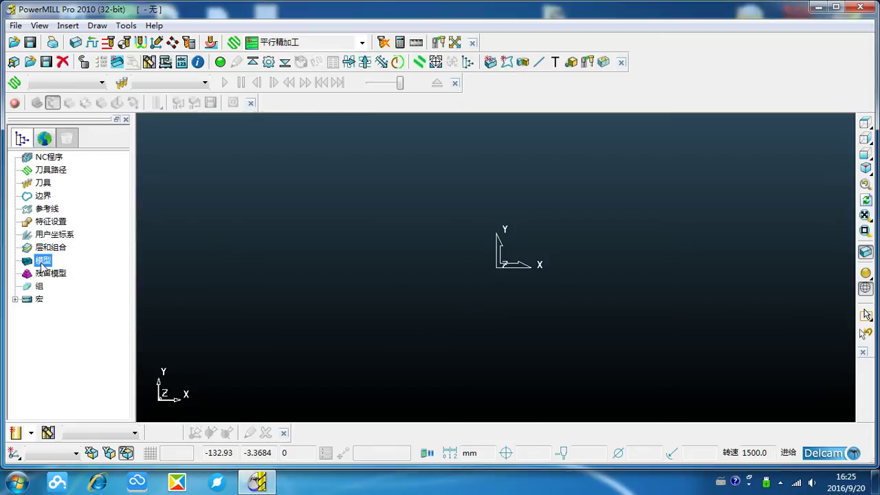
right_click(43, 268)
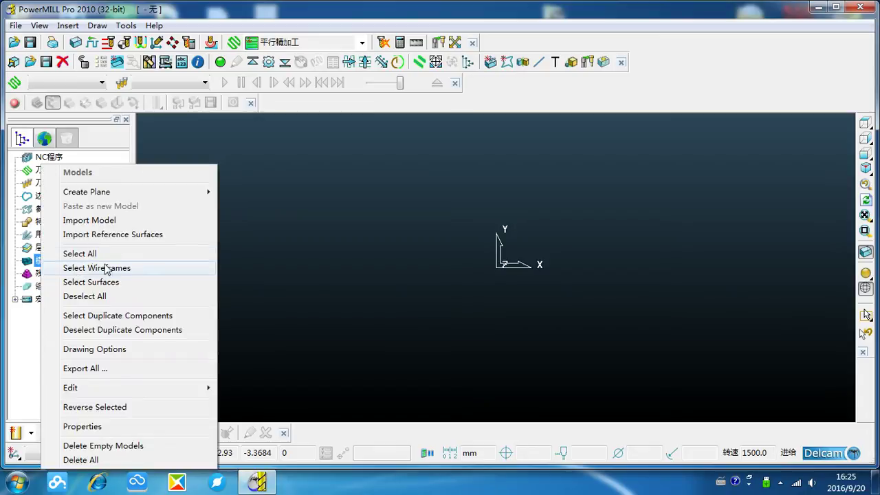
left_click(133, 223)
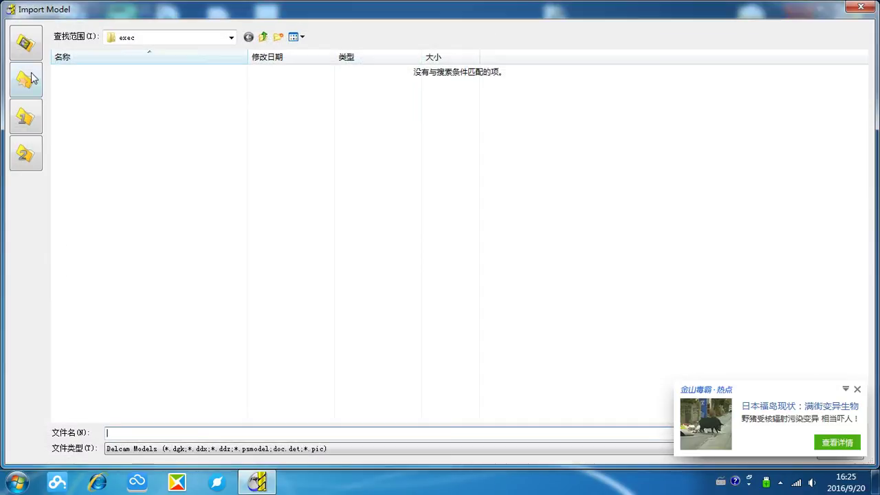
left_click(187, 39)
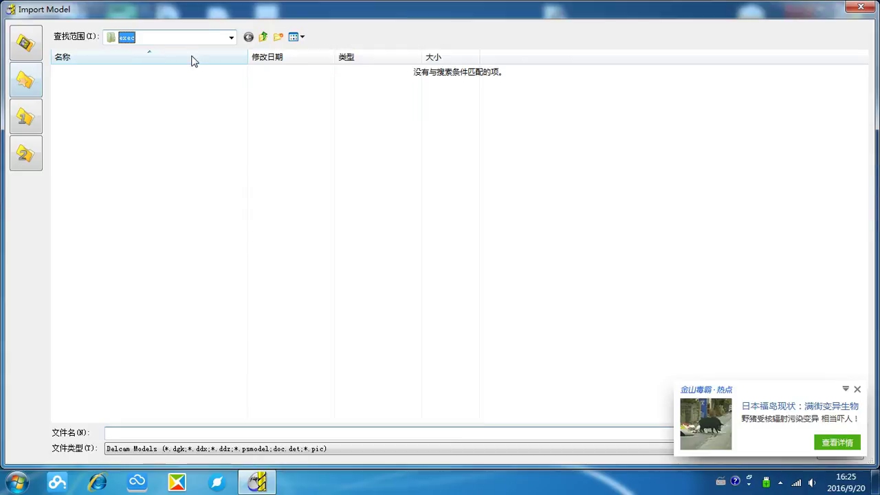
left_click(275, 89)
left_click(193, 39)
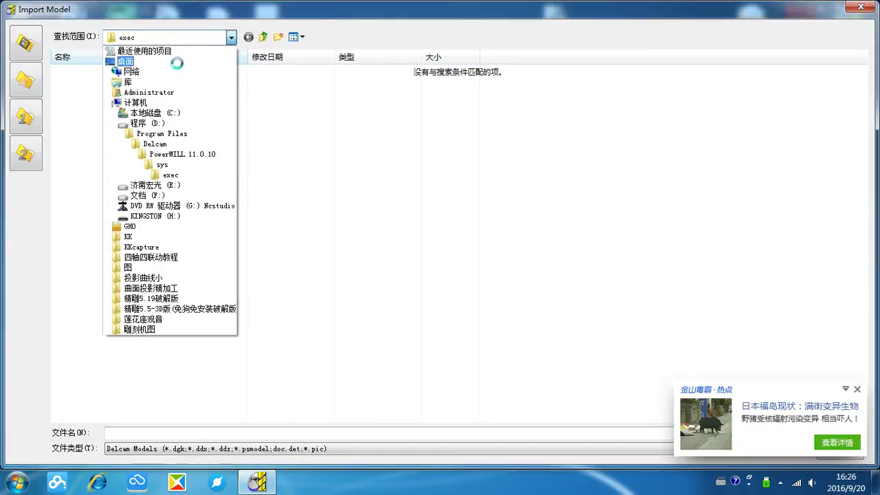
left_click(186, 64)
left_click(857, 390)
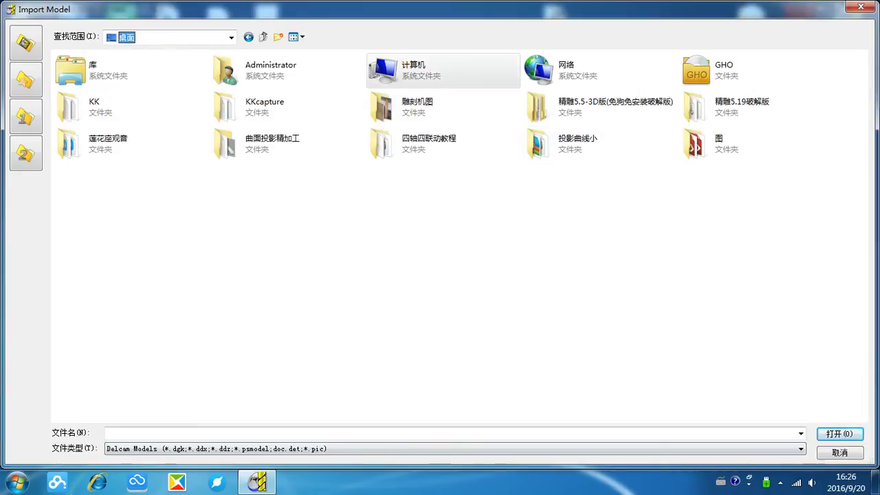
Filter the files to Stereo Lithography Triangles (*.stl) and import the buddha2 model
left_click(377, 452)
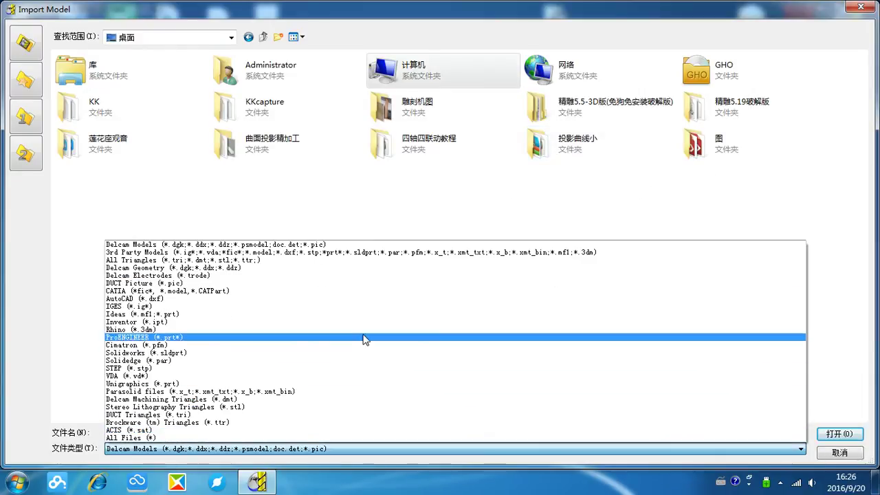
left_click(280, 408)
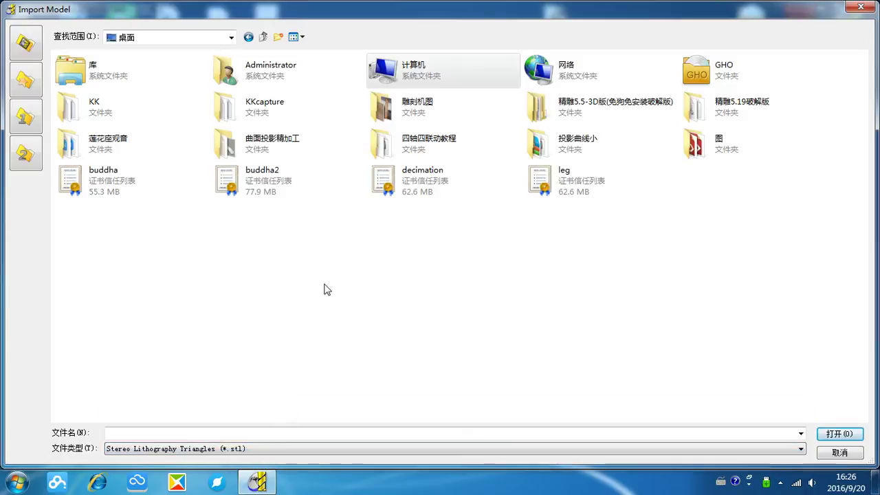
left_click(313, 202)
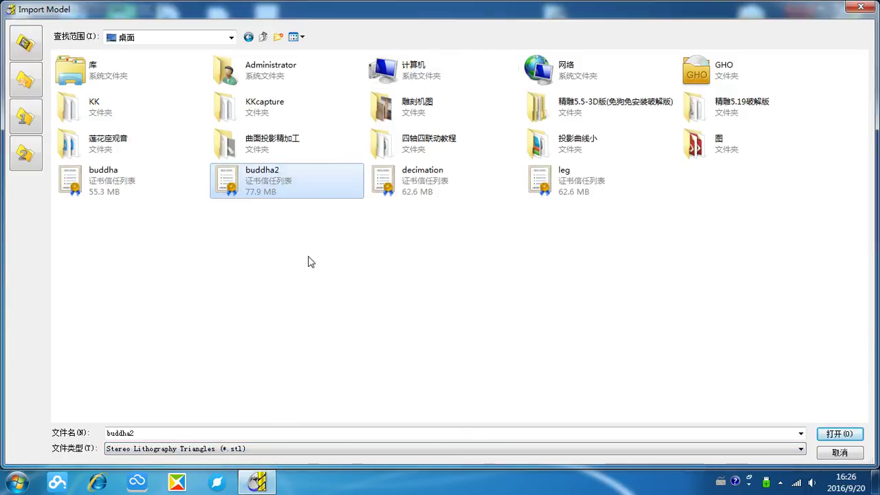
left_click(838, 434)
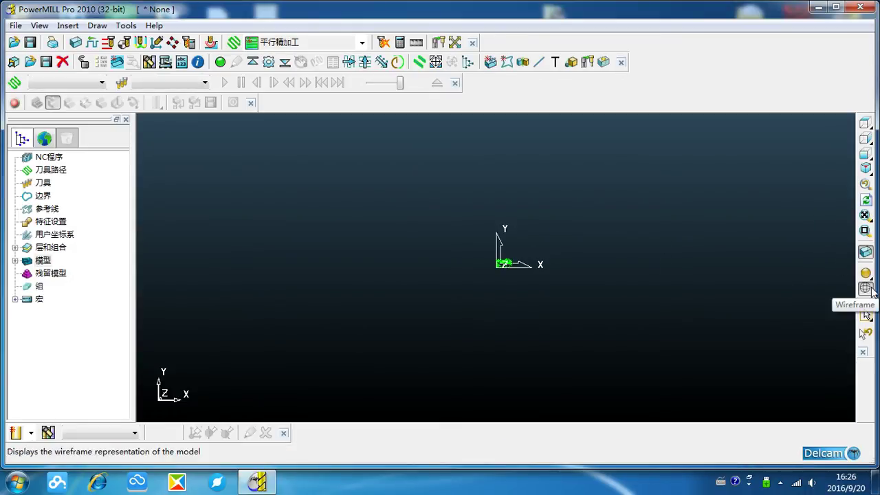
Turn off the wireframe display and show the imported statue shaded, fitted to the view
left_click(866, 289)
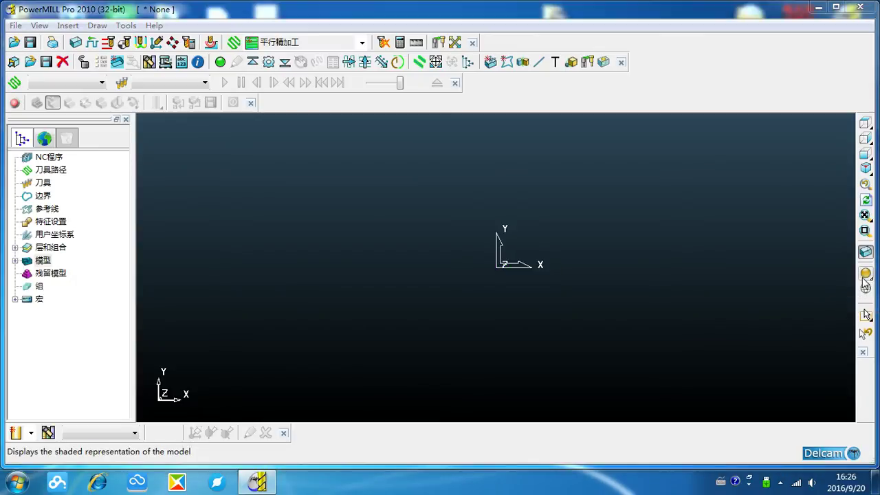
left_click(865, 274)
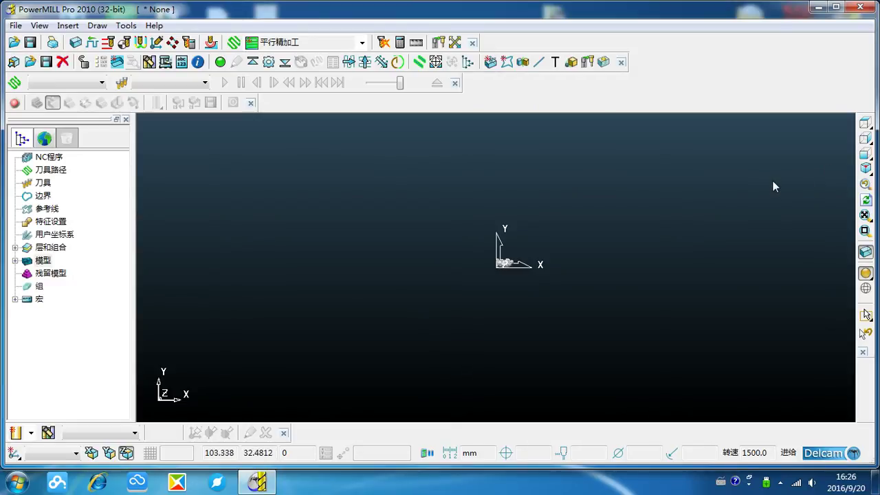
key("ctrl+r")
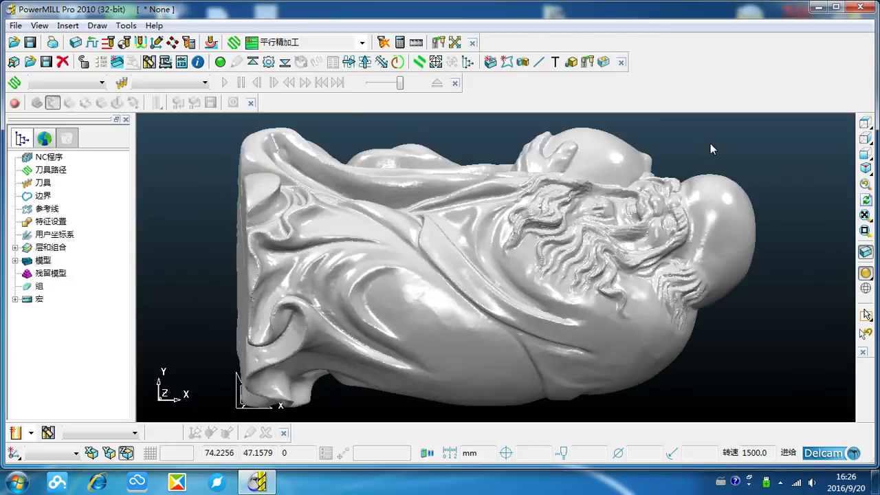
Examine the statue's shape and orientation from isometric, front, side and other angles around the model
left_click(866, 169)
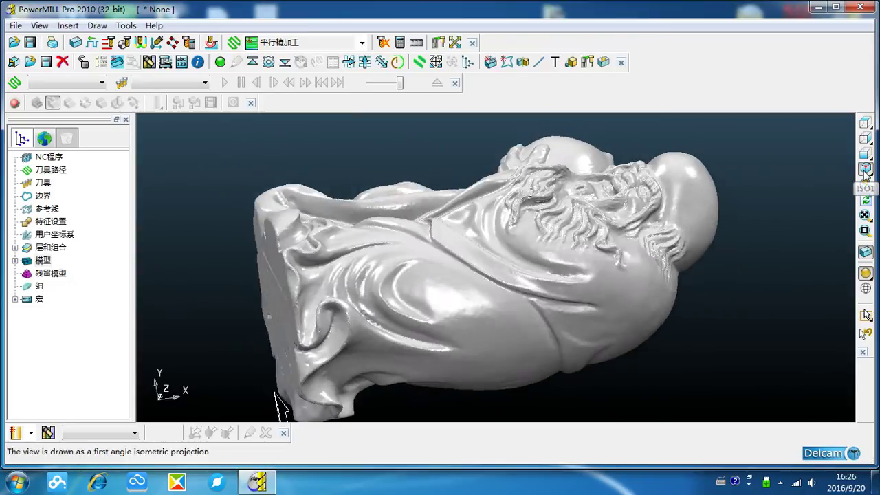
mouse_move(868, 158)
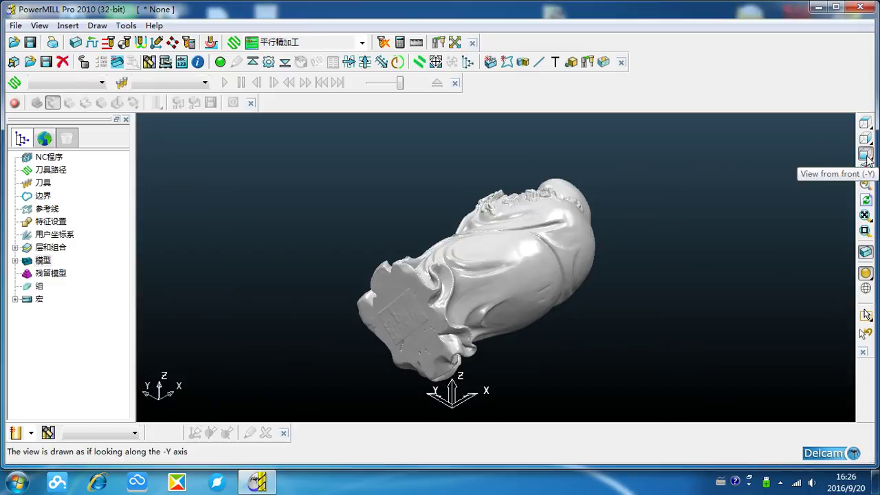
left_click(868, 158)
left_click(845, 153)
left_click(866, 137)
left_click(821, 145)
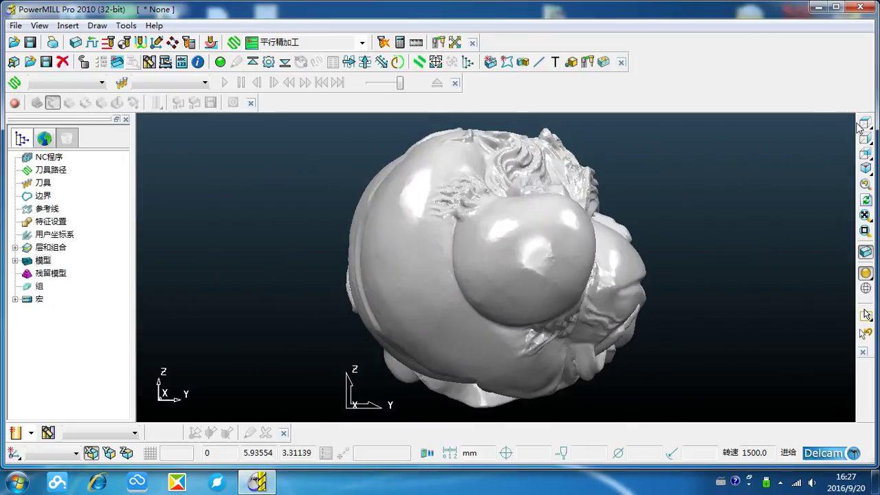
left_click(844, 126)
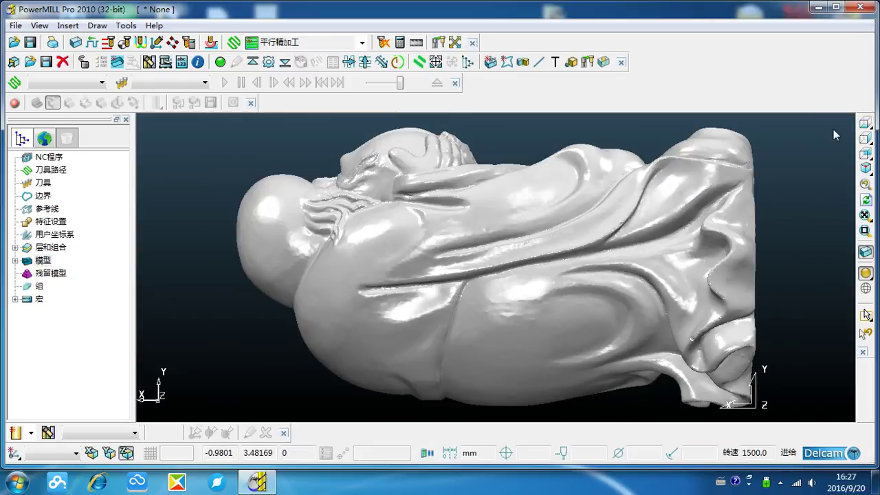
mouse_move(865, 123)
left_click(828, 122)
left_click(865, 168)
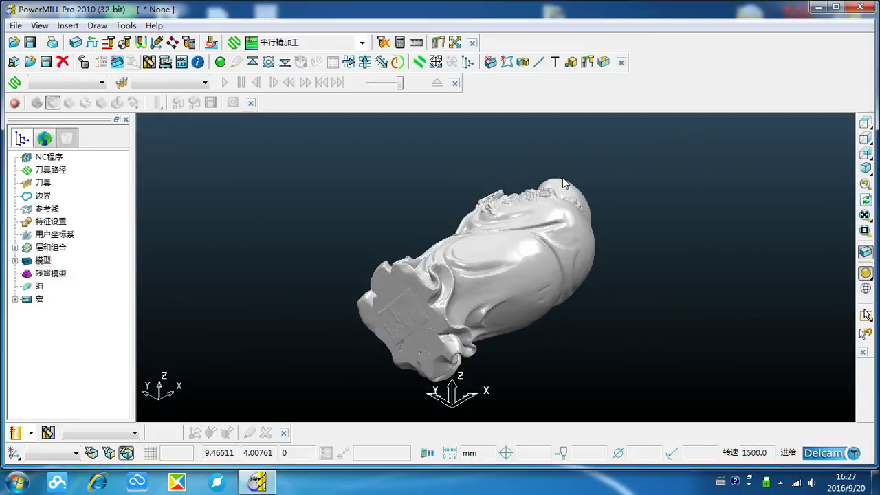
middle_click_drag(475, 284, 630, 328)
middle_click_drag(420, 221, 422, 318)
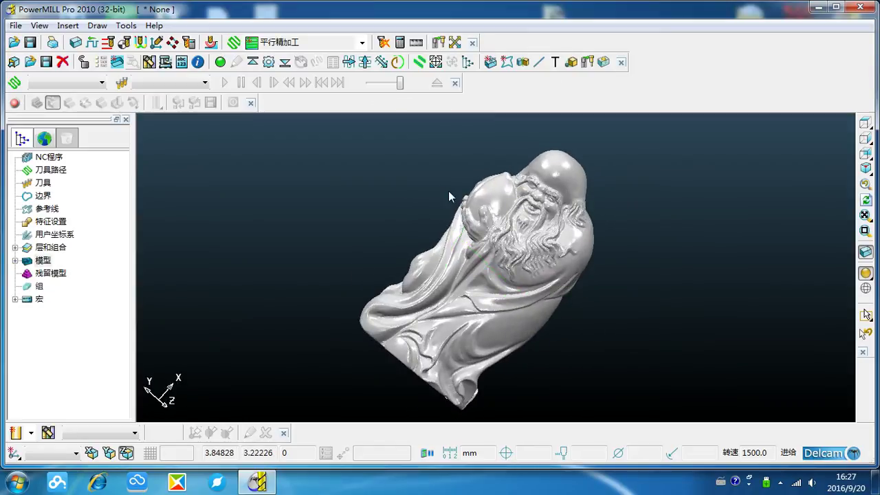
middle_click_drag(477, 360, 412, 247)
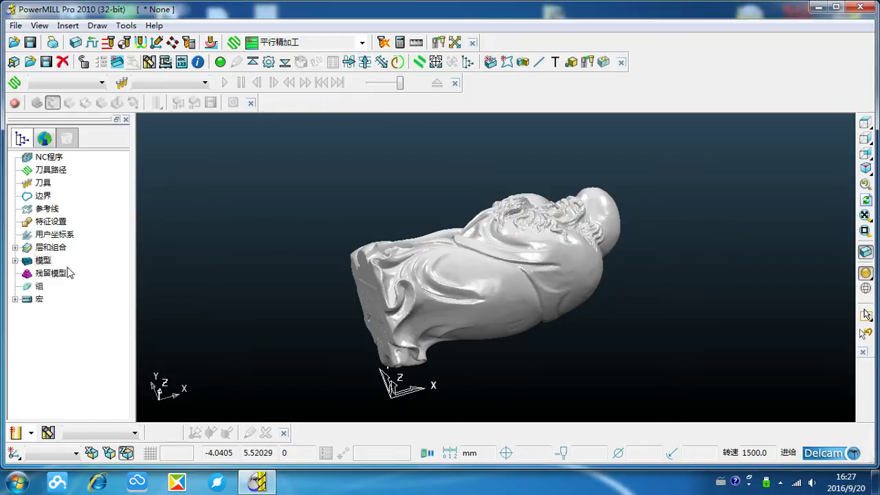
left_click(16, 260)
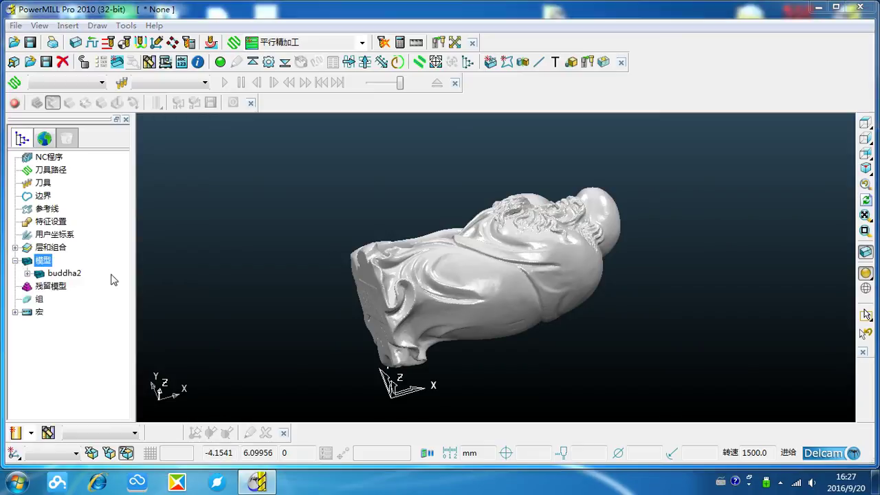
right_click(59, 275)
mouse_move(145, 441)
left_click(290, 441)
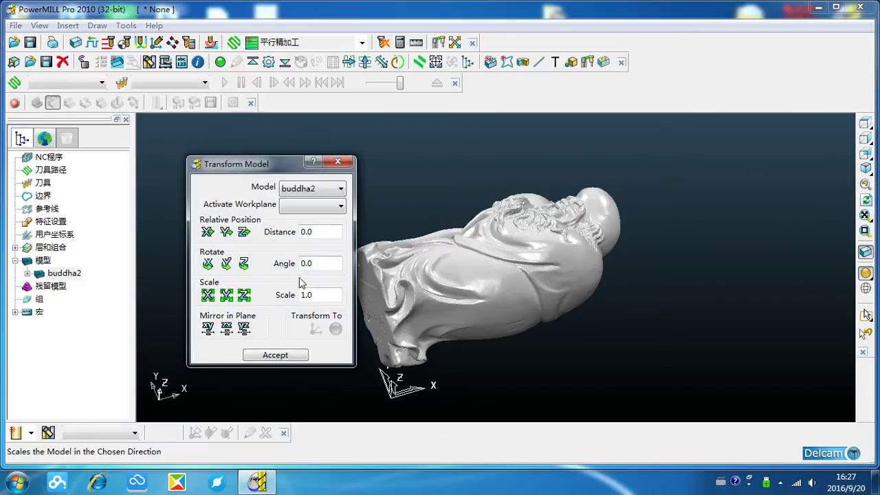
left_click(338, 162)
Check the X and Y lengths of the buddha2 model in its properties and close the information window
left_click(62, 277)
right_click(64, 283)
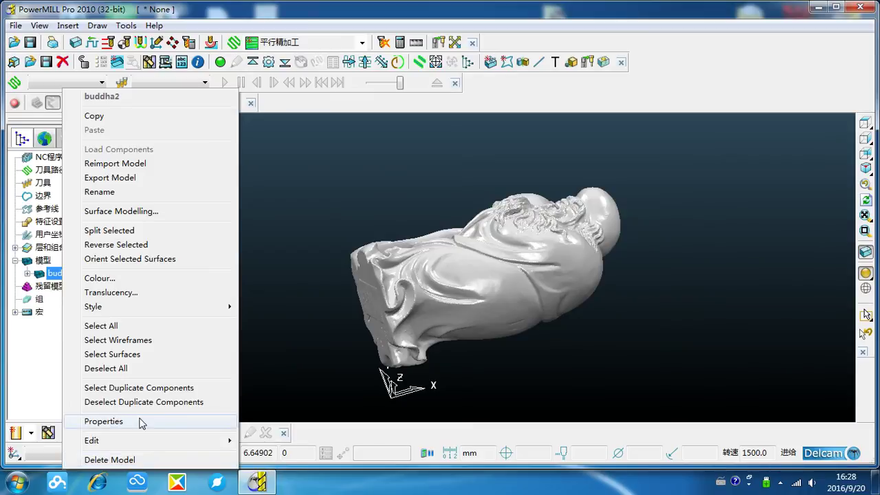
left_click(104, 421)
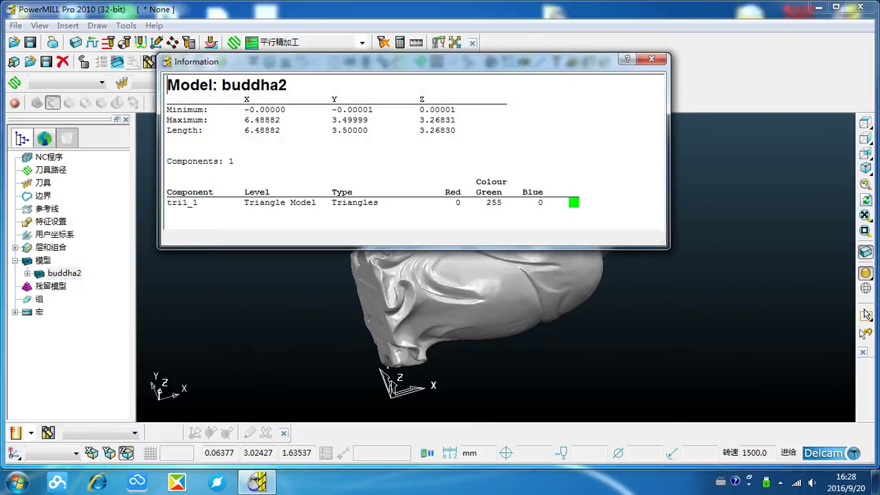
left_click_drag(444, 67, 337, 84)
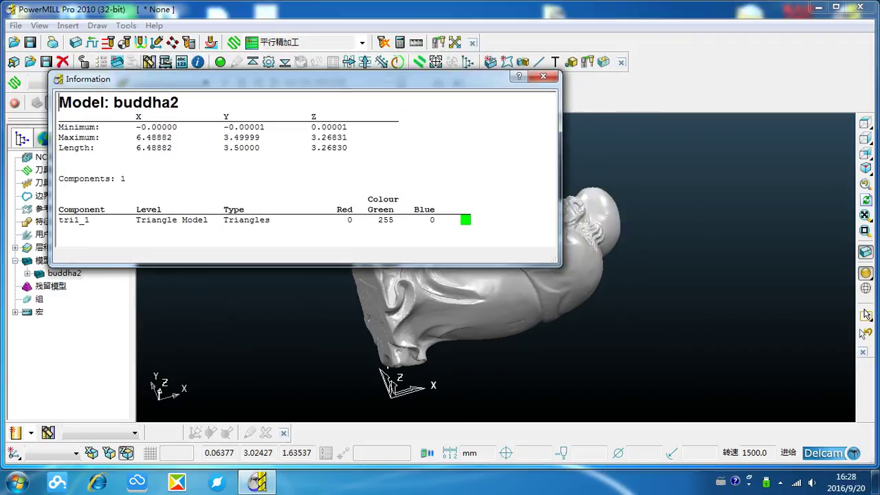
double_click(154, 147)
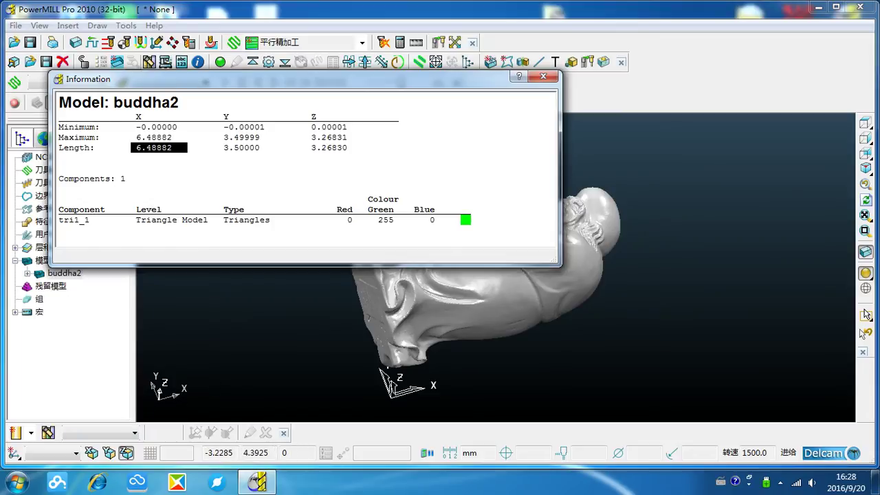
key("Tab")
key("Tab")
key("Tab")
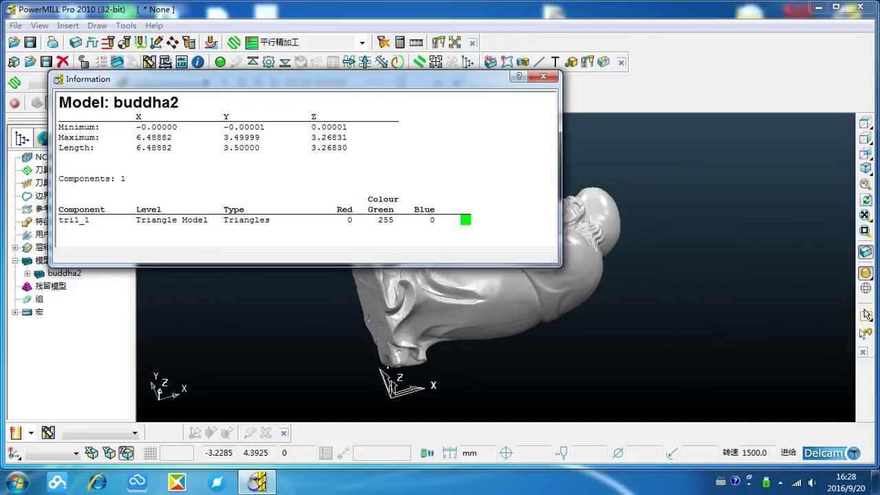
left_click_drag(219, 147, 264, 147)
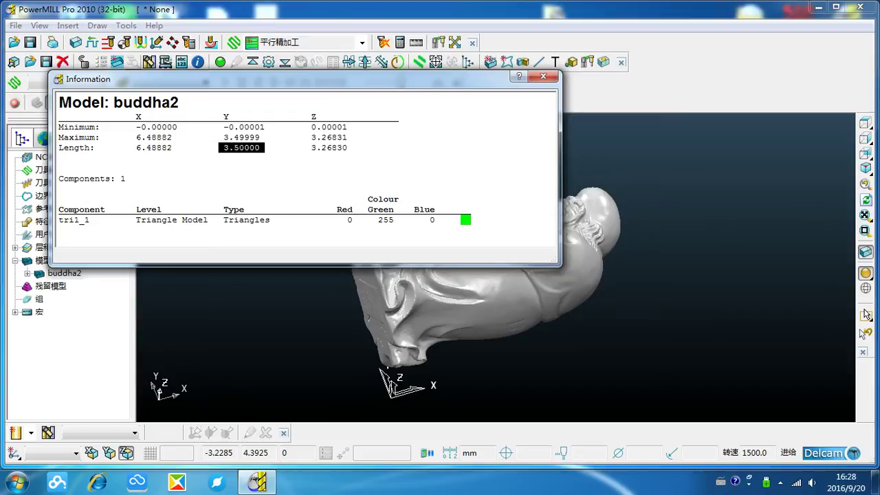
left_click(240, 147)
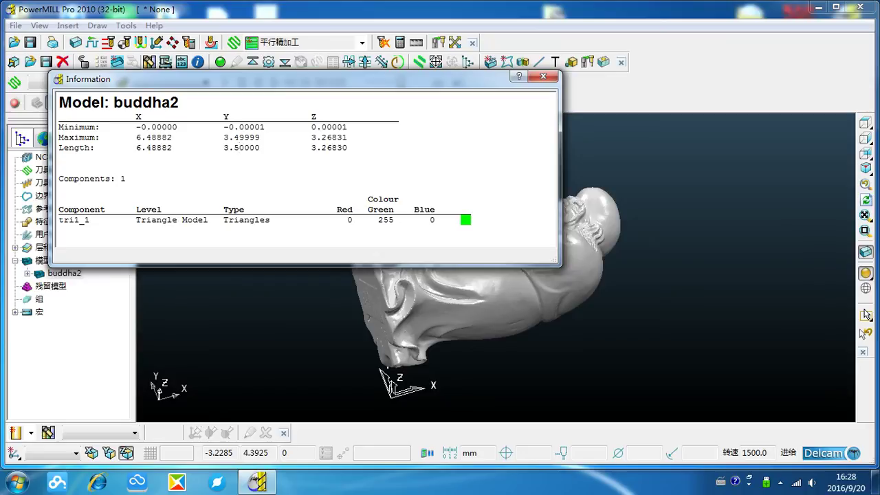
left_click_drag(219, 147, 275, 147)
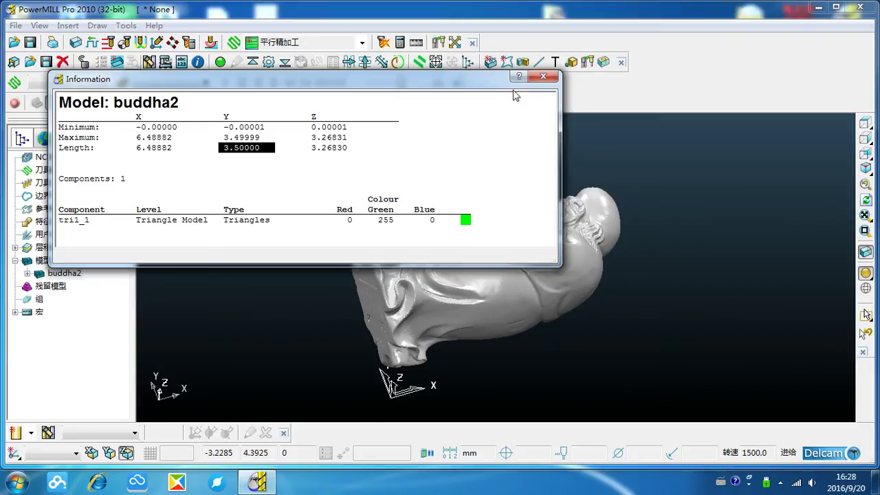
left_click(543, 76)
Scale the buddha2 model by 49/3.5 along the X, Y and Z axes and accept the transform
left_click(65, 273)
right_click(66, 274)
mouse_move(145, 440)
left_click(284, 440)
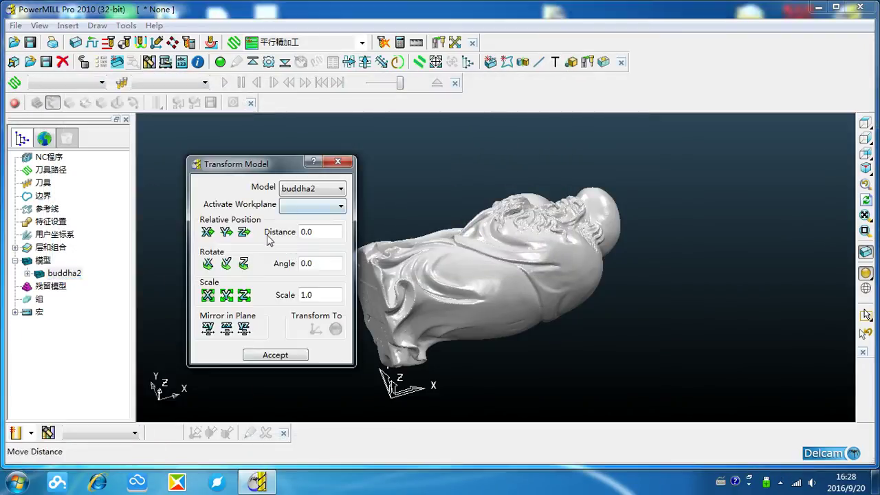
double_click(307, 294)
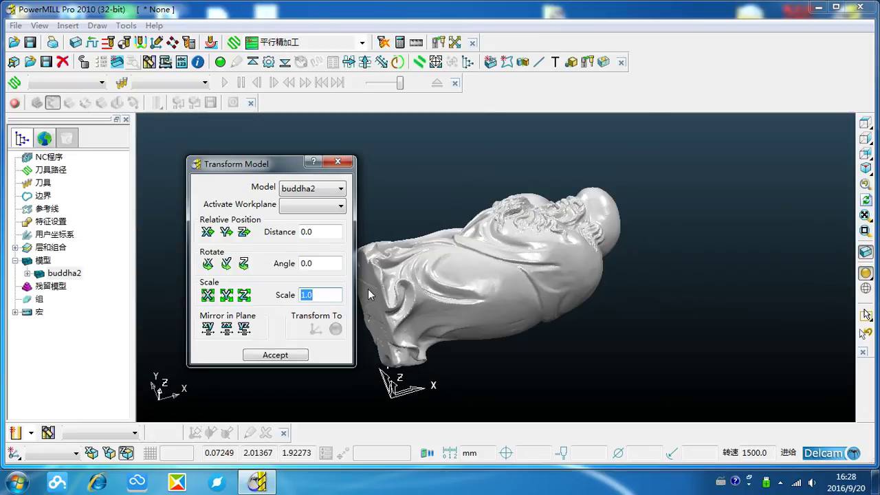
type("49")
type("/3.5")
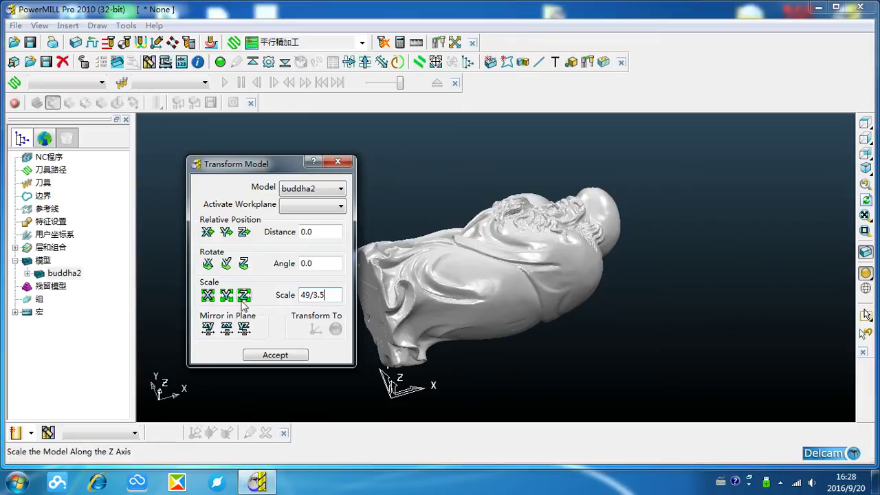
left_click(210, 296)
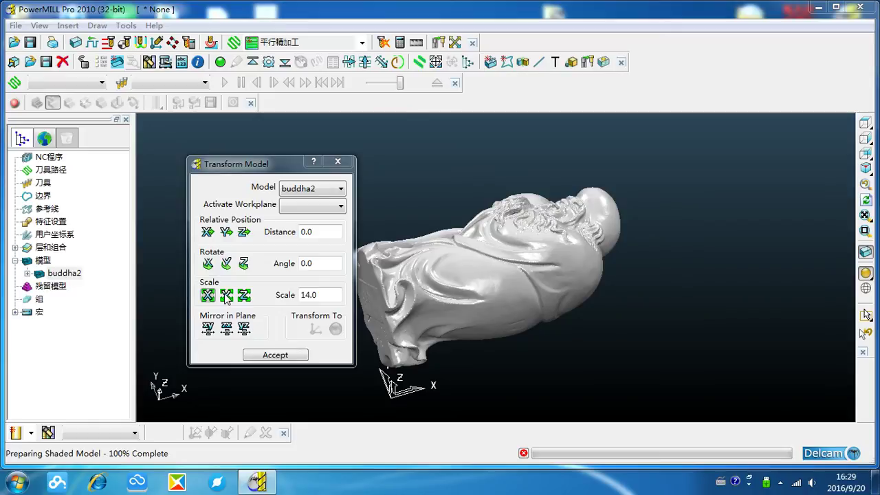
left_click(227, 296)
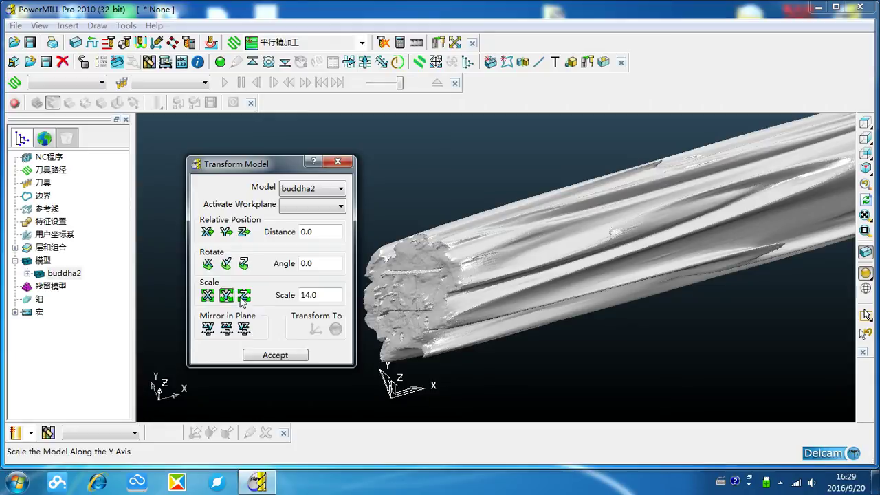
left_click(242, 297)
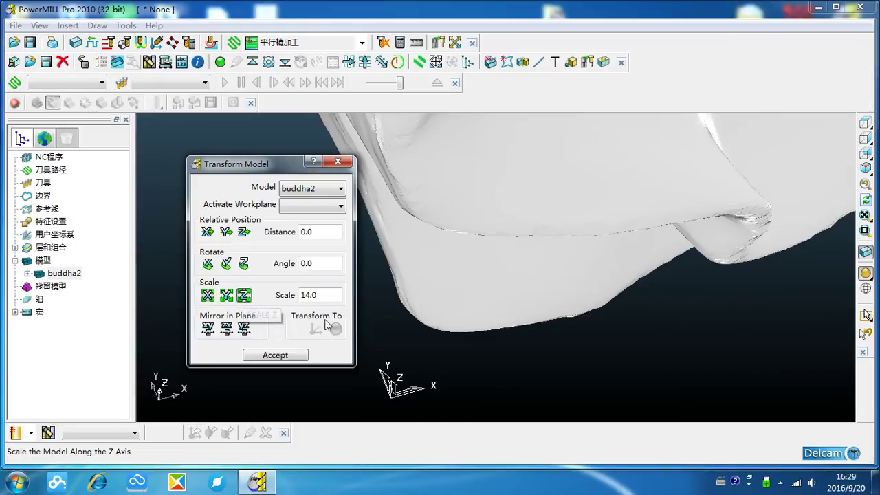
left_click(276, 354)
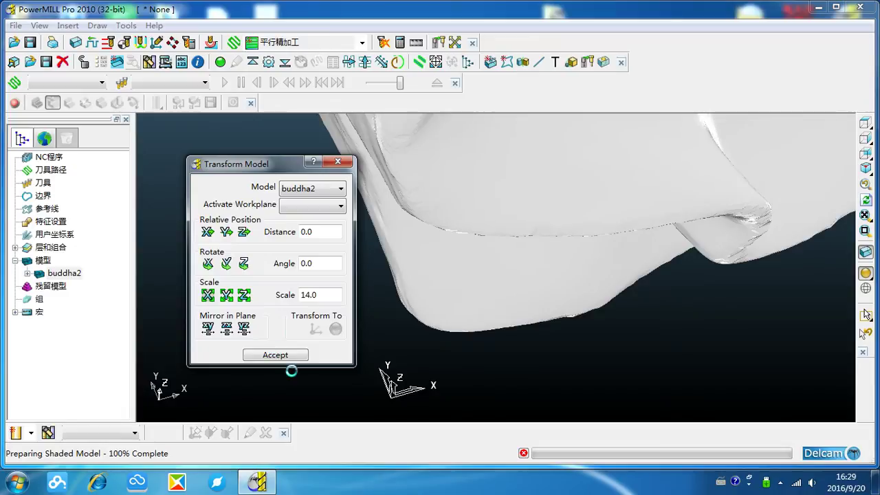
left_click(275, 354)
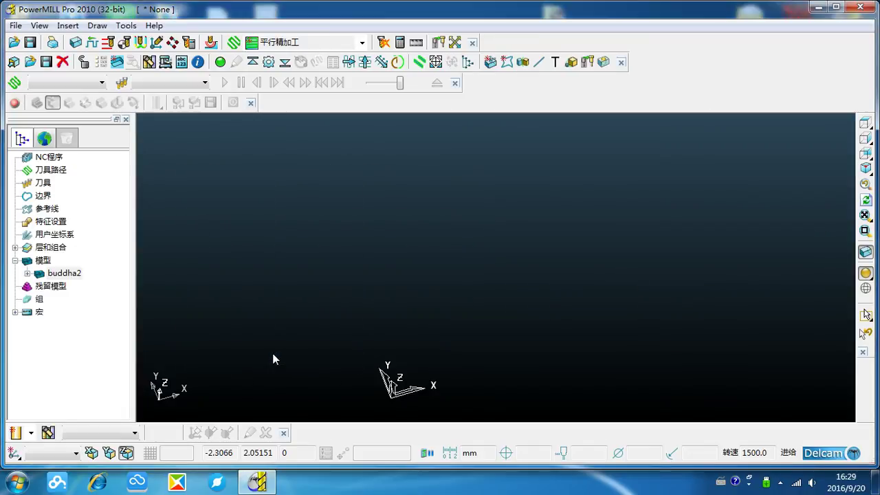
Create a box block calculated from the scaled model with 0 expansion and check it around the statue
left_click(865, 169)
mouse_move(429, 183)
middle_mouse_down()
mouse_move(428, 281)
mouse_move(296, 222)
mouse_move(656, 279)
mouse_move(705, 230)
mouse_move(601, 254)
mouse_move(677, 257)
mouse_move(401, 207)
mouse_move(640, 228)
middle_mouse_up()
right_click(641, 229)
left_click(444, 196)
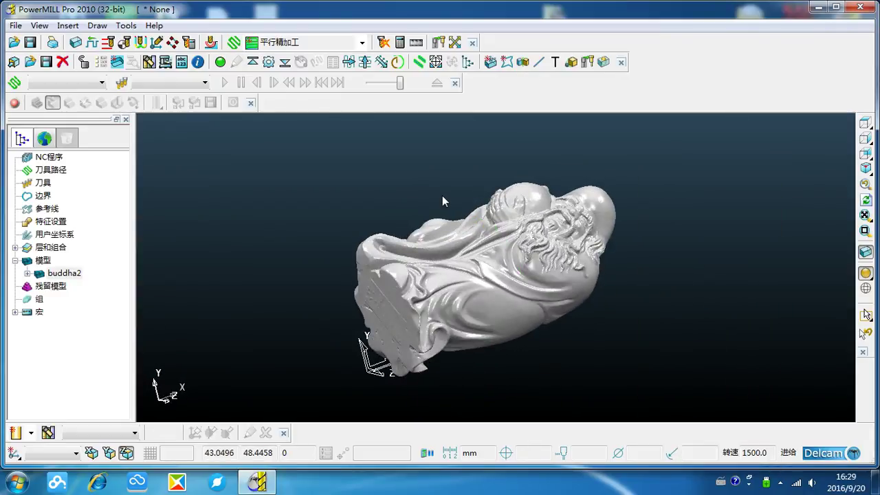
left_click(76, 44)
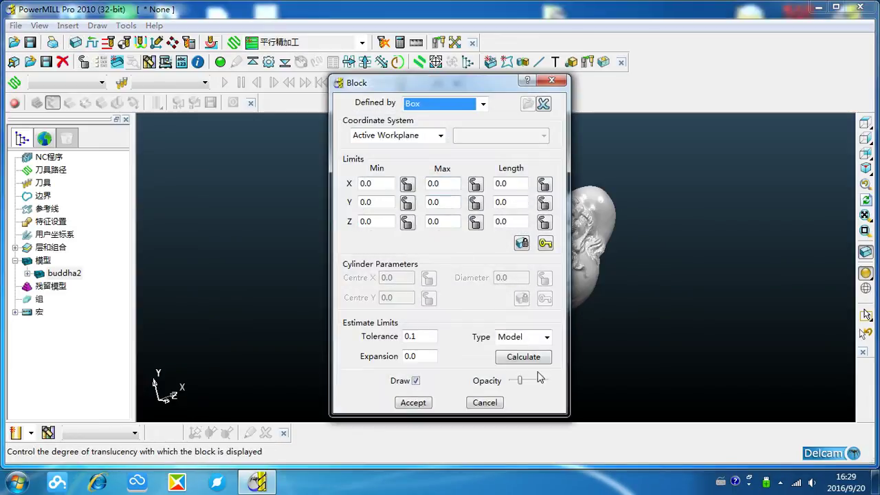
left_click(514, 358)
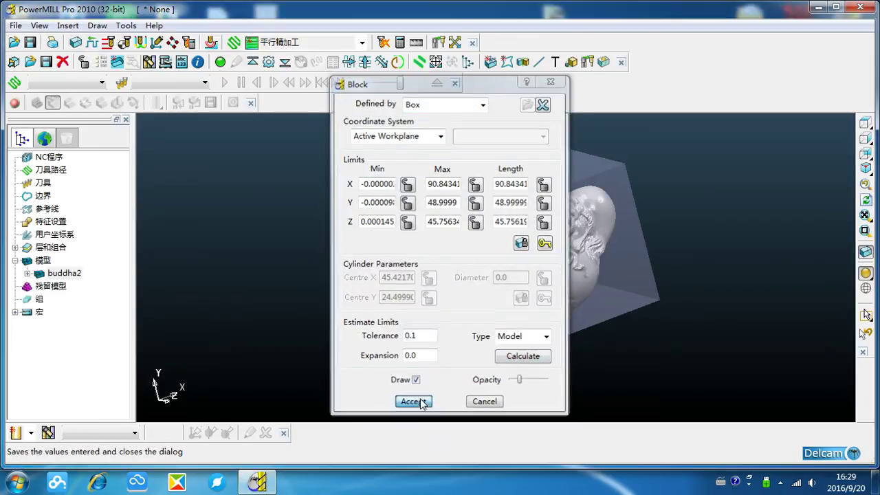
left_click(414, 402)
middle_click_drag(357, 204, 440, 207)
middle_click_drag(630, 286, 730, 266)
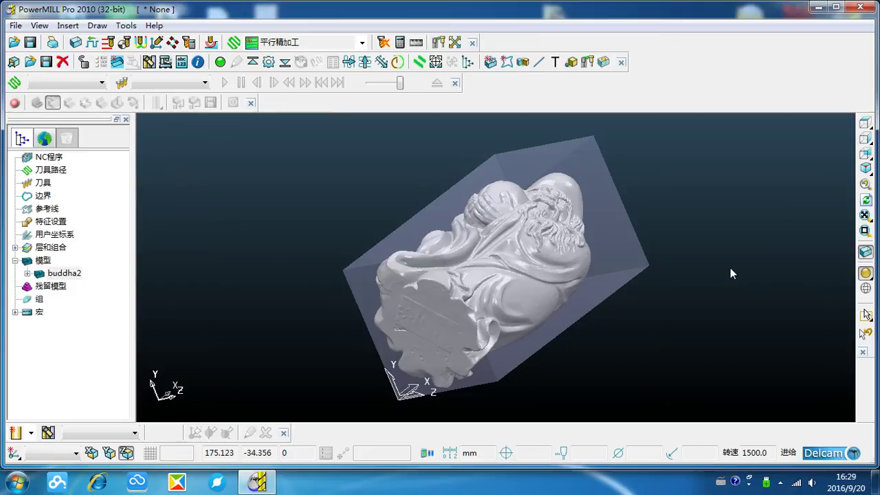
middle_click_drag(748, 247, 454, 241)
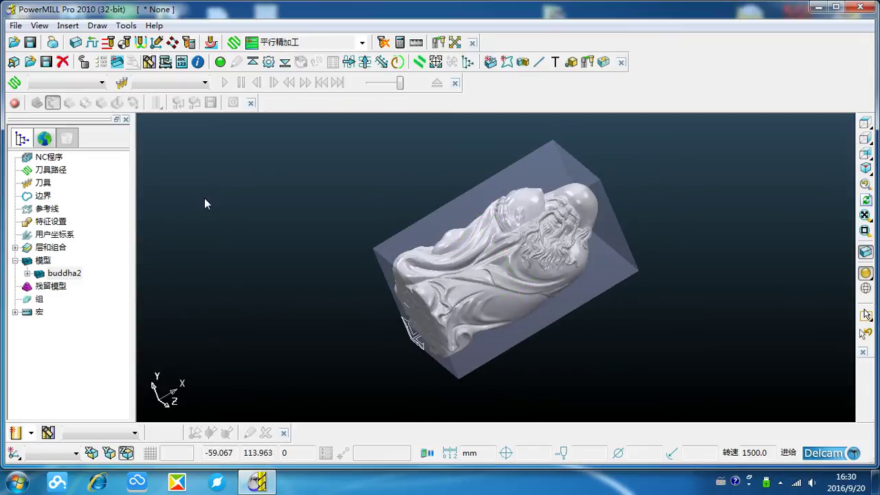
Try a cylinder block calculated from the model and inspect how it encloses the statue
left_click(76, 43)
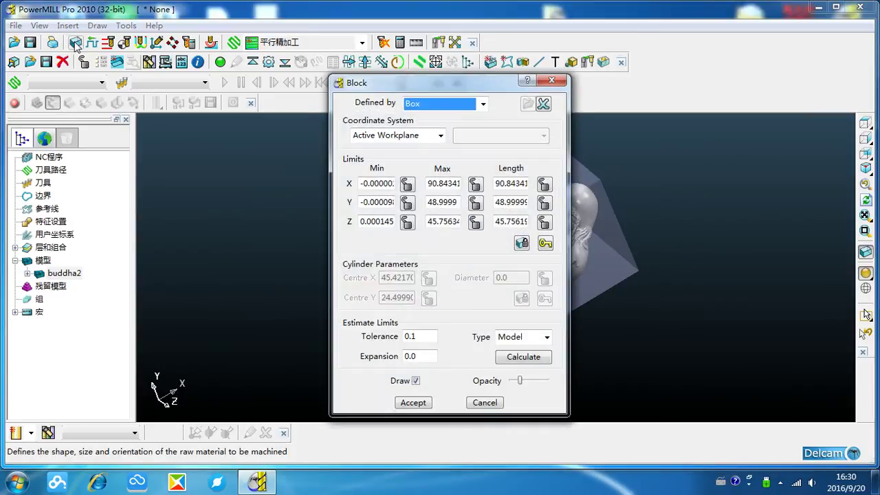
left_click(450, 104)
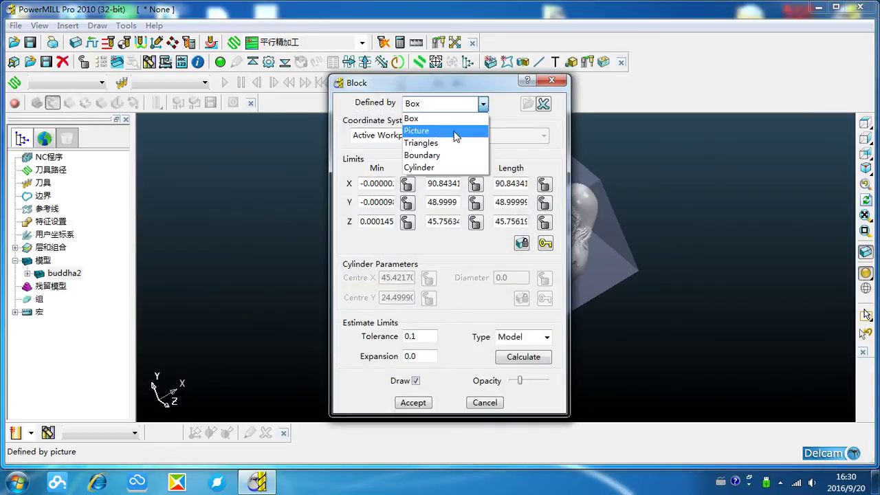
left_click(441, 168)
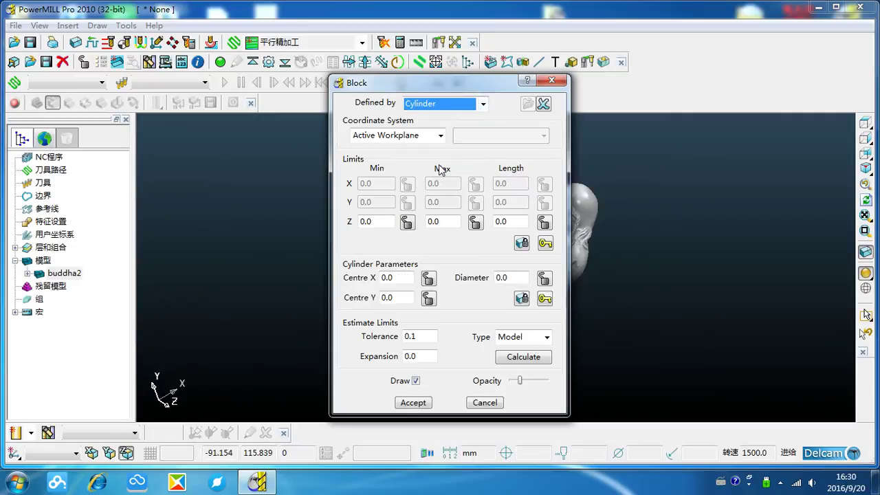
left_click(524, 356)
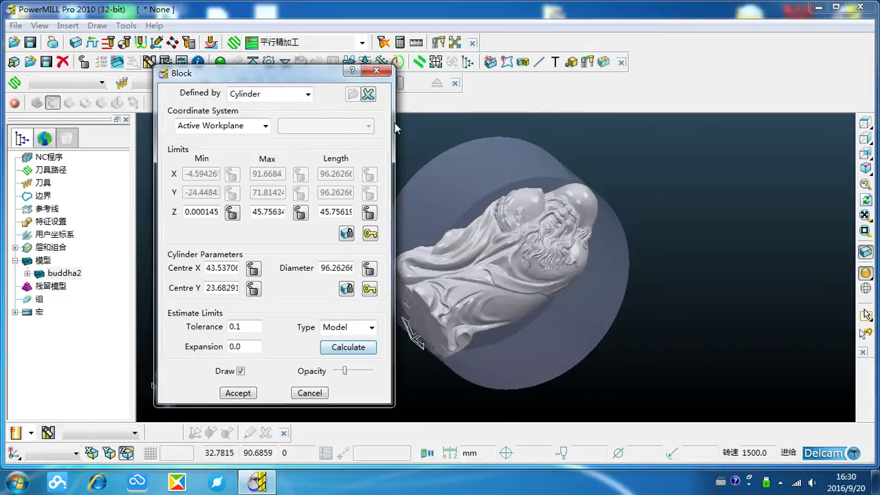
middle_click_drag(698, 258, 456, 230)
middle_click_drag(427, 206, 480, 253)
Redefine the block as a box, recalculate its limits from the model and accept it in isometric view
left_click(305, 93)
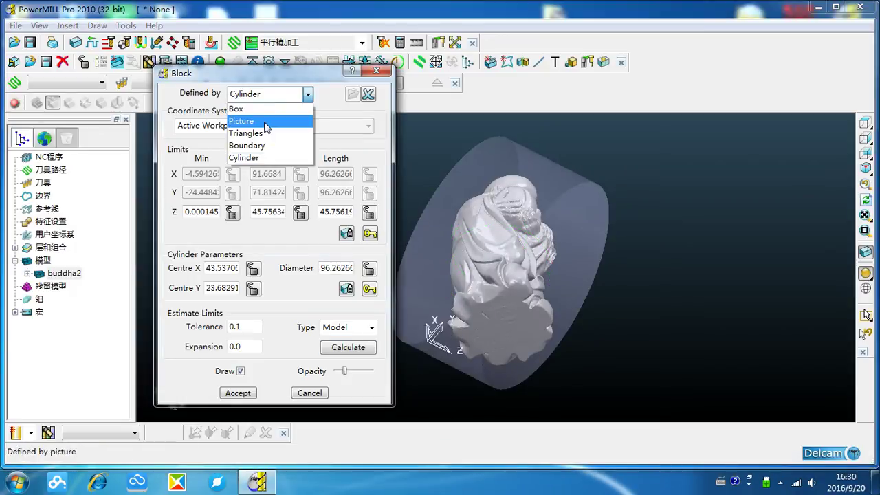
left_click(295, 112)
left_click(364, 345)
left_click(238, 393)
left_click(865, 168)
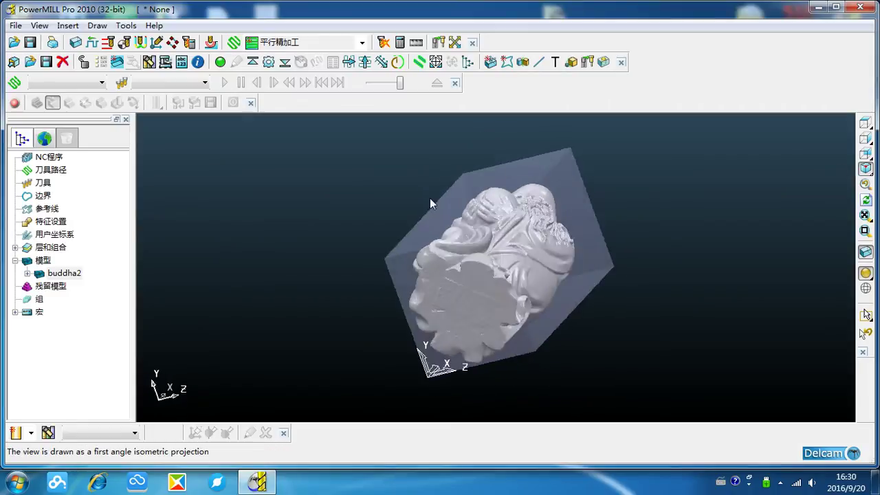
Create a workplane positioned using the block, at the centre of the block face by the statue's base
right_click(40, 238)
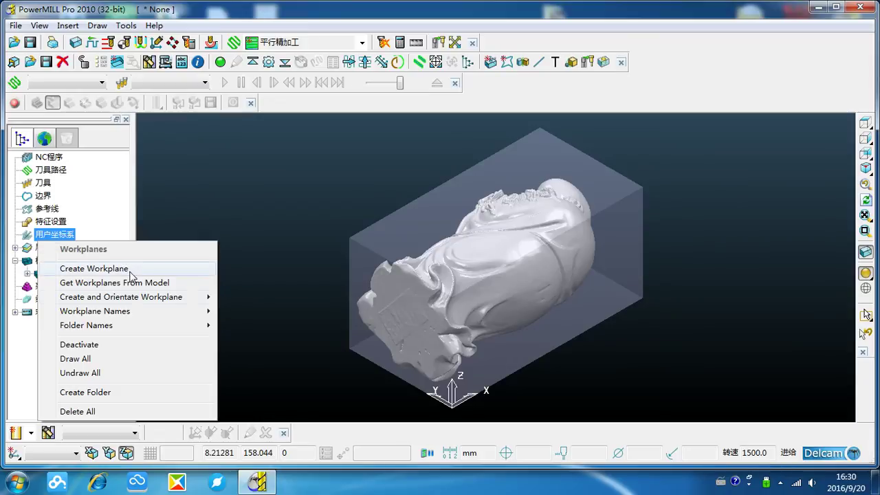
mouse_move(136, 300)
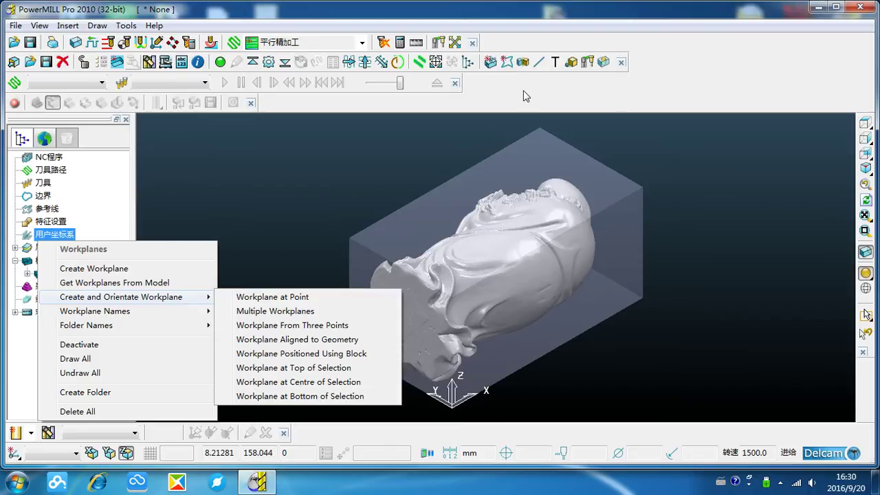
left_click(467, 74)
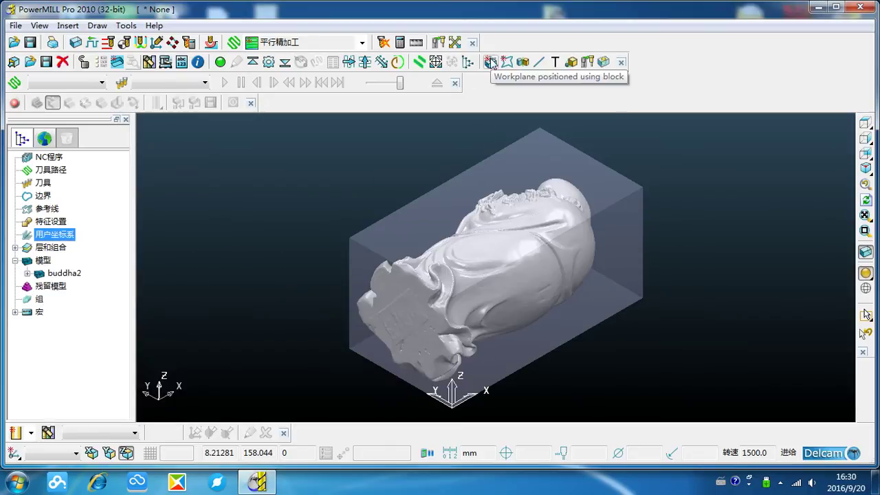
left_click(490, 63)
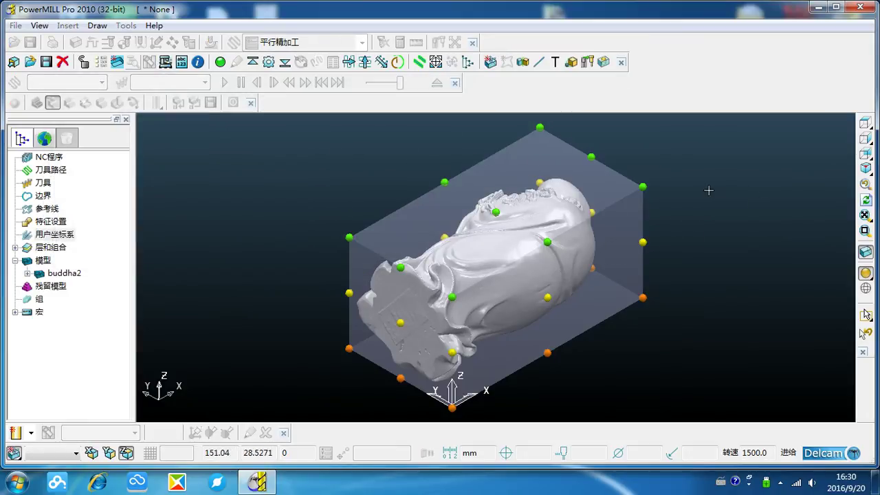
left_click(402, 322)
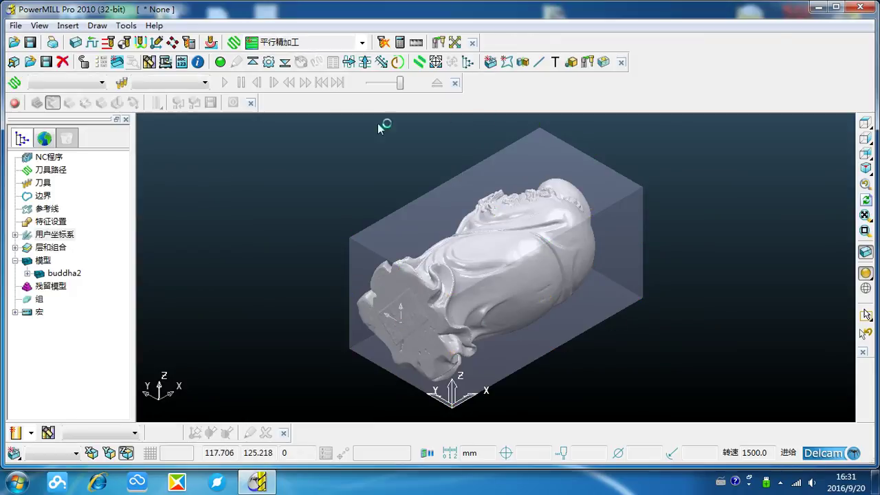
Activate workplane 1 and turn off the drawing of the world transform axes
left_click(16, 234)
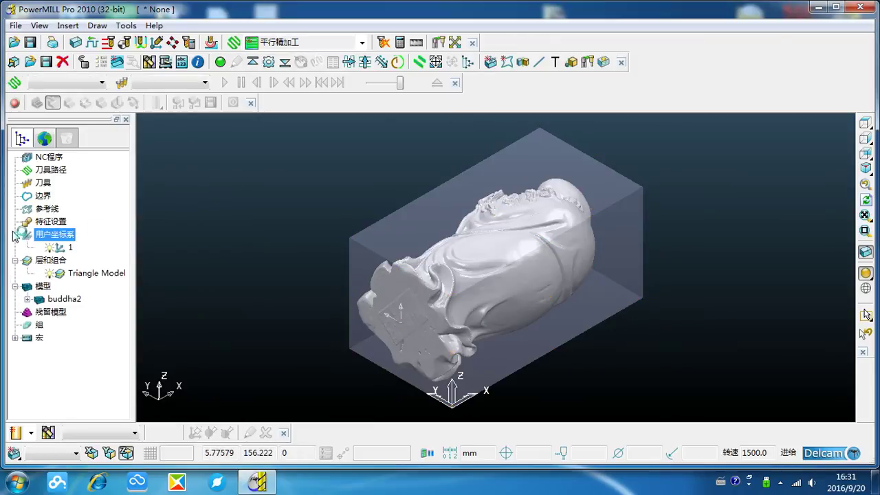
left_click(15, 260)
right_click(68, 248)
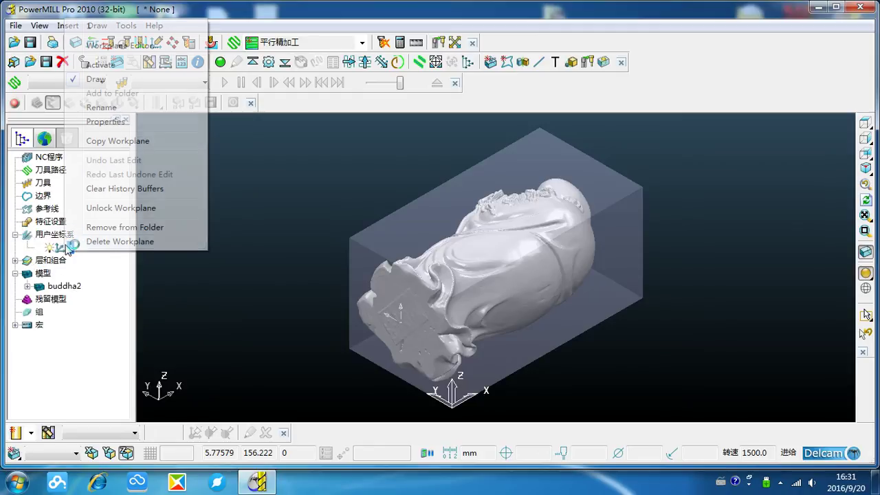
left_click(135, 67)
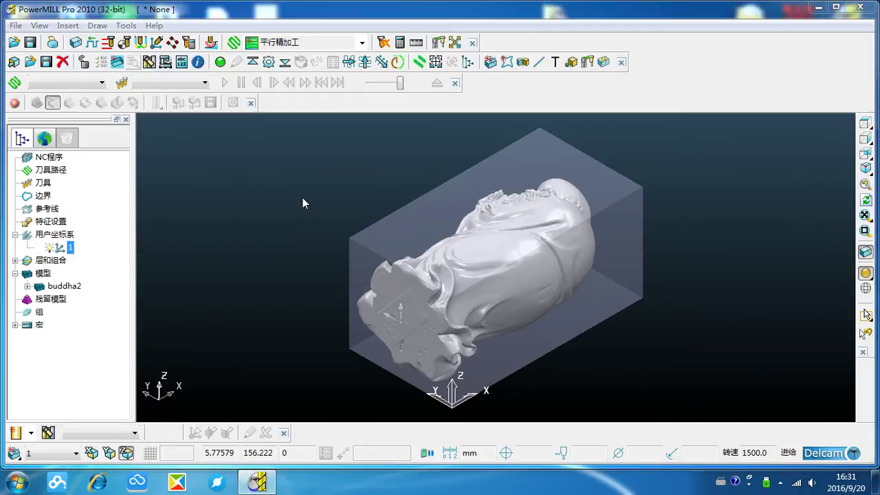
right_click(207, 160)
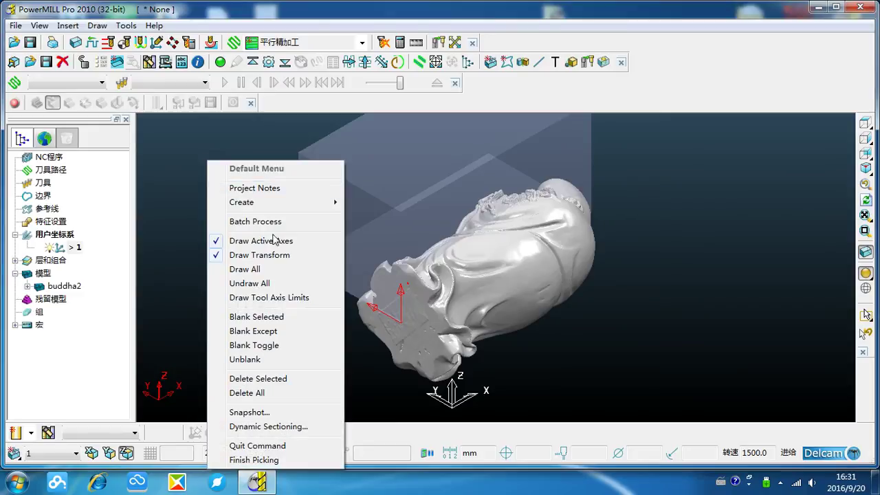
left_click(300, 256)
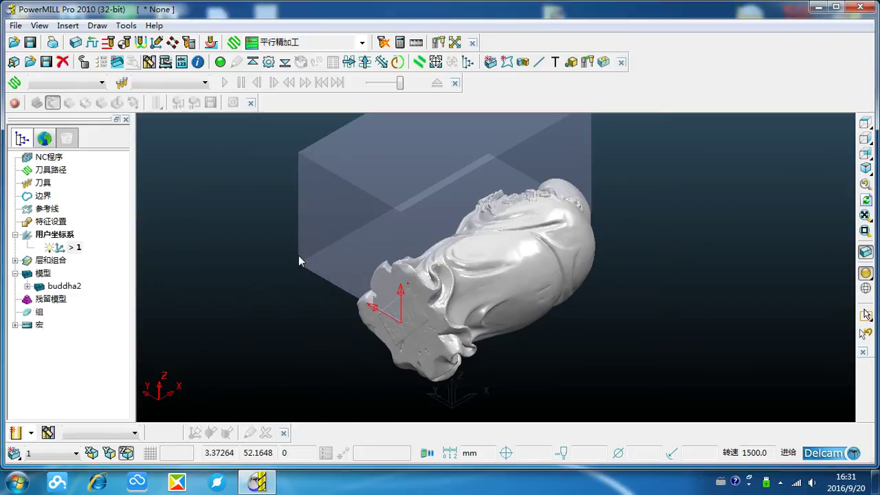
Recalculate the box block from the model relative to active workplane 1 and accept it
left_click(868, 168)
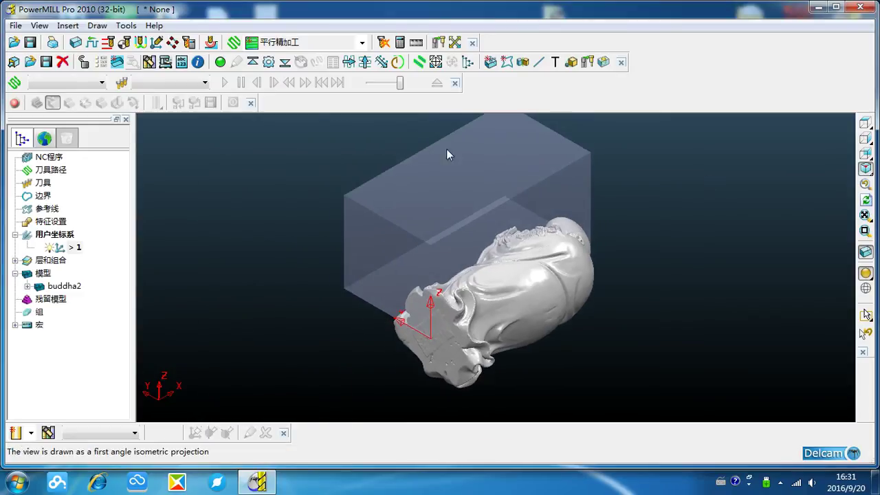
left_click(75, 42)
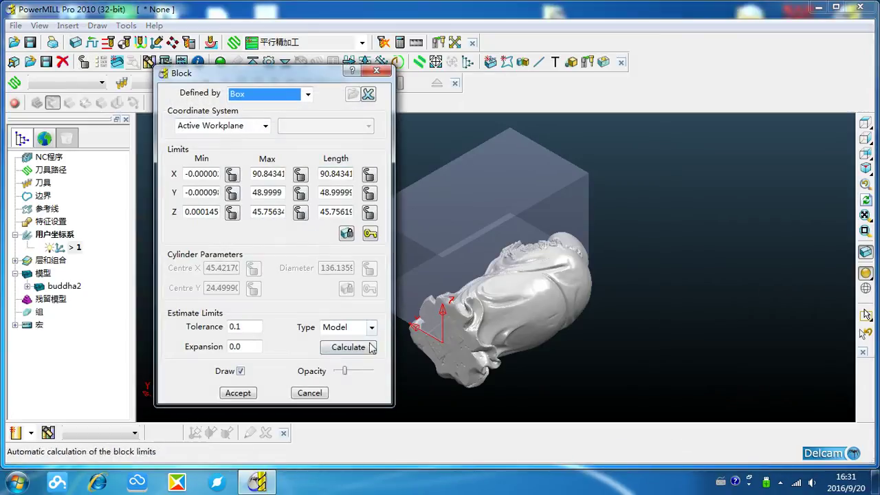
left_click(348, 346)
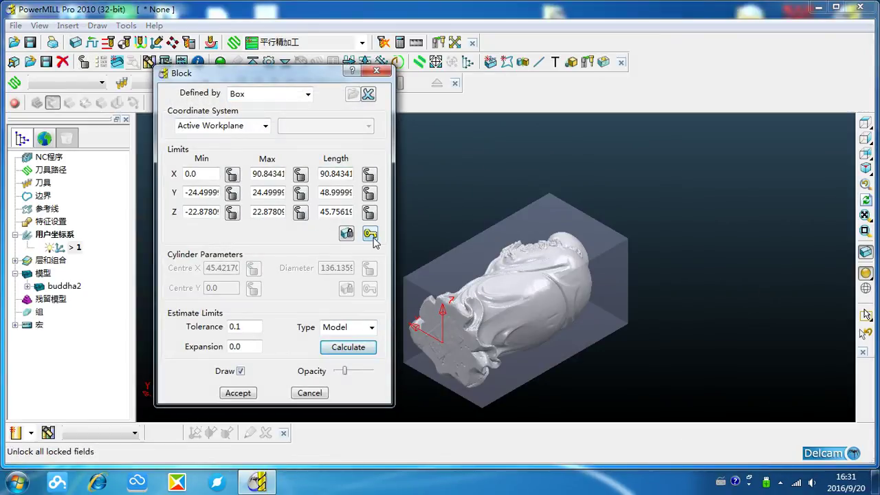
left_click(234, 391)
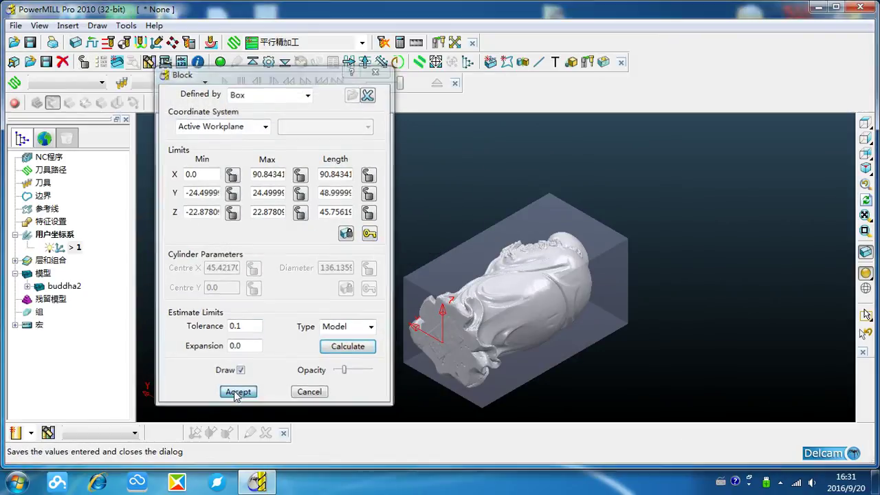
Copy workplane 1 and select the copy
right_click(66, 253)
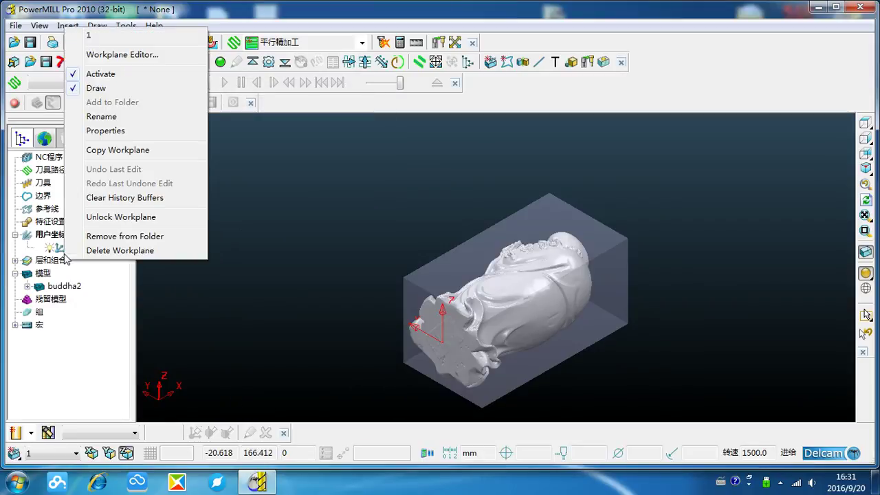
left_click(141, 151)
left_click(74, 260)
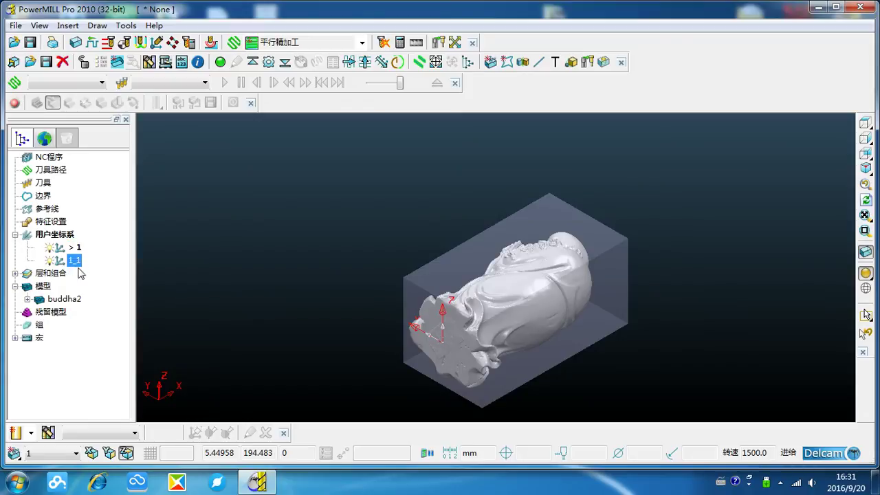
Turn off the drawing of workplane 1 and activate its copy, workplane 1_1
left_click(49, 247)
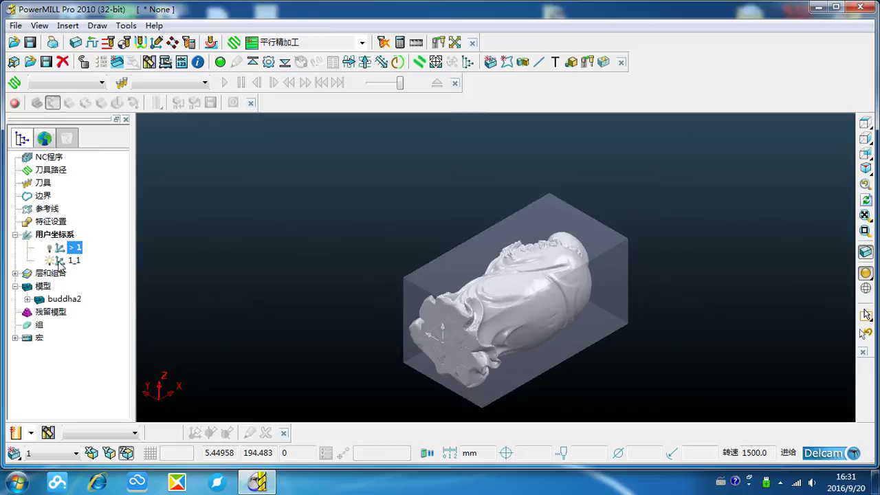
right_click(57, 264)
left_click(117, 82)
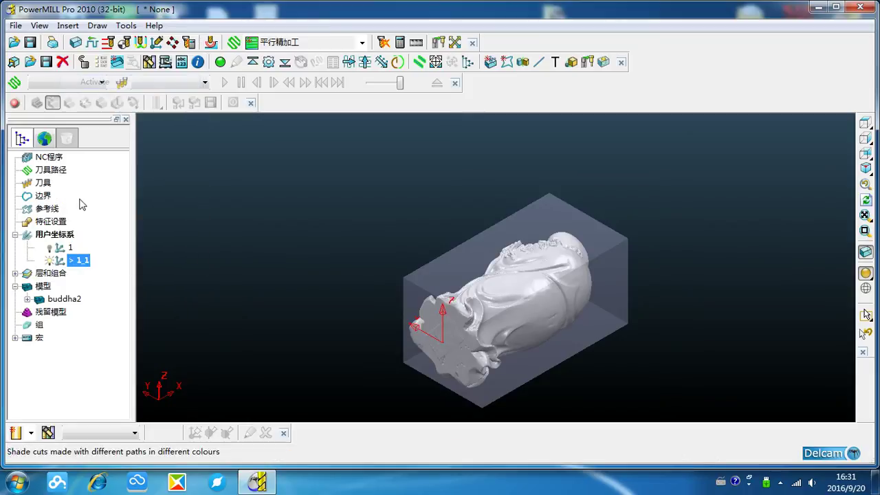
Rotate workplane 1_1 by 90 degrees about its Y axis in the workplane editor and accept the change
right_click(73, 260)
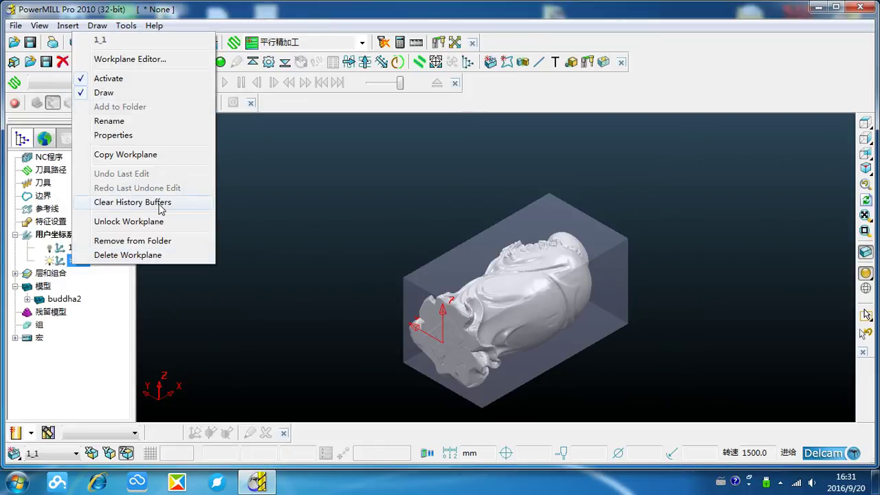
left_click(165, 59)
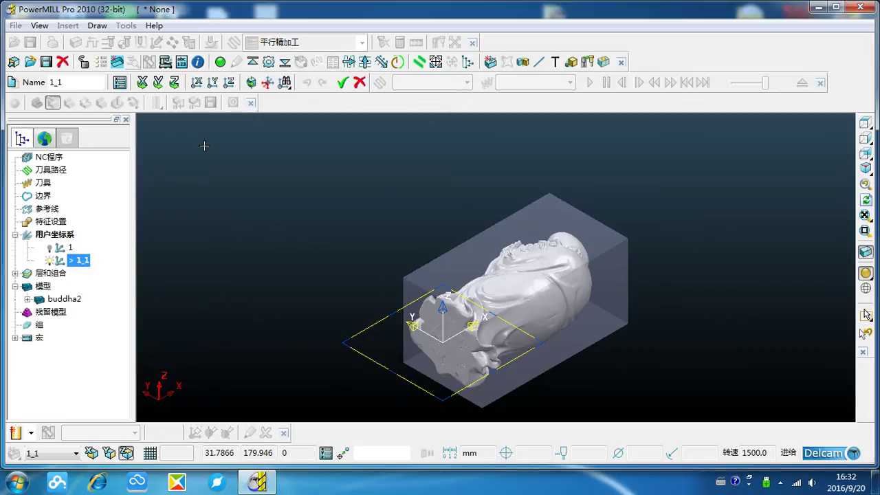
left_click(159, 83)
type("90")
left_click(39, 131)
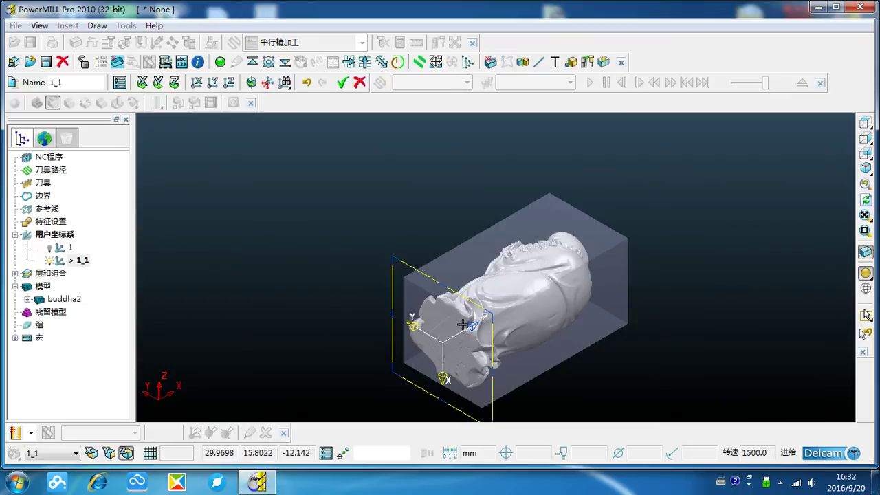
left_click(341, 84)
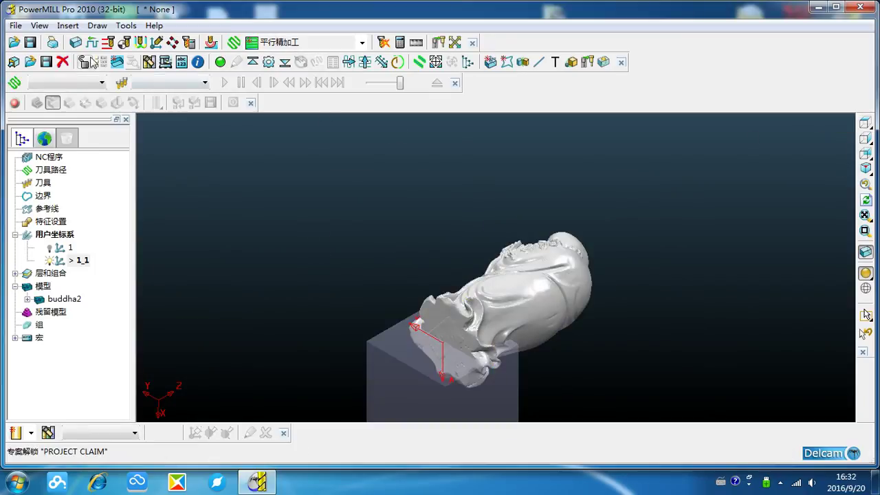
Define the block as a cylinder in named workplane 1_1, calculate it from the model and accept it
left_click(75, 43)
left_click(278, 102)
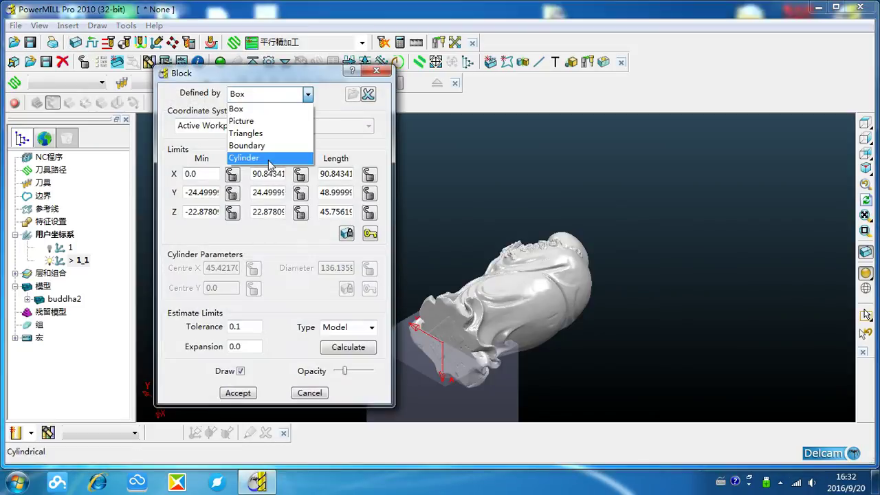
left_click(269, 158)
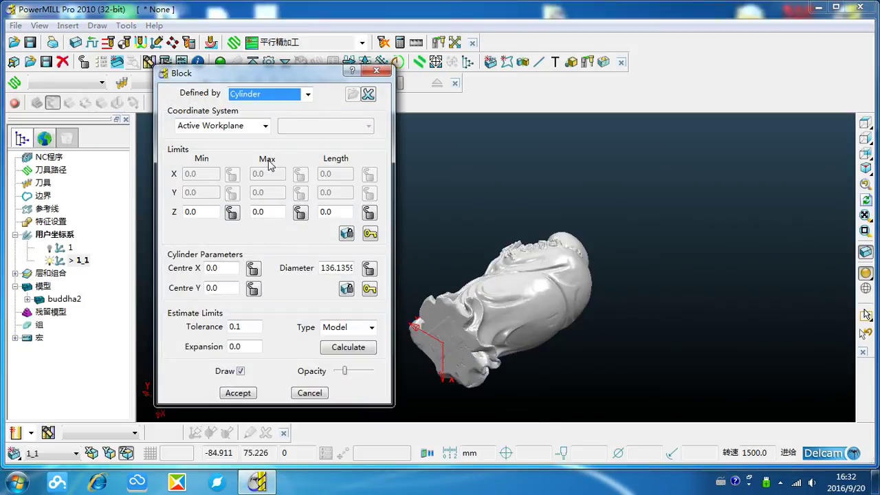
left_click(249, 127)
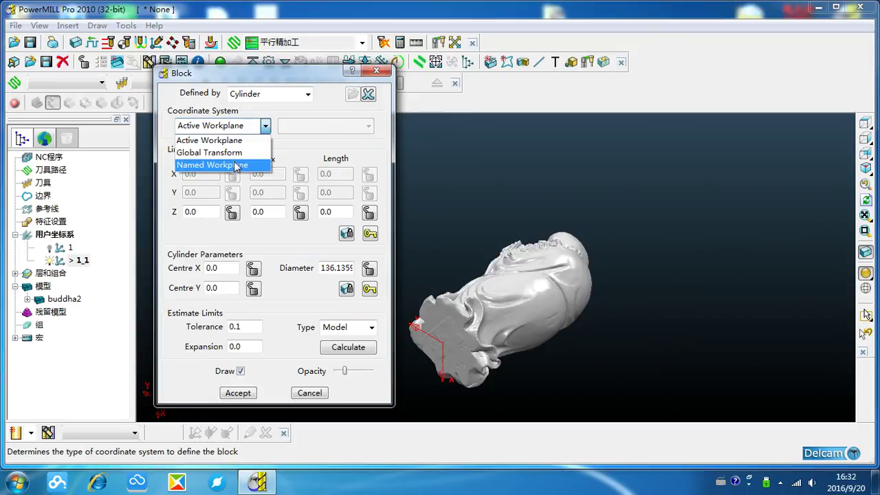
left_click(237, 163)
left_click(330, 127)
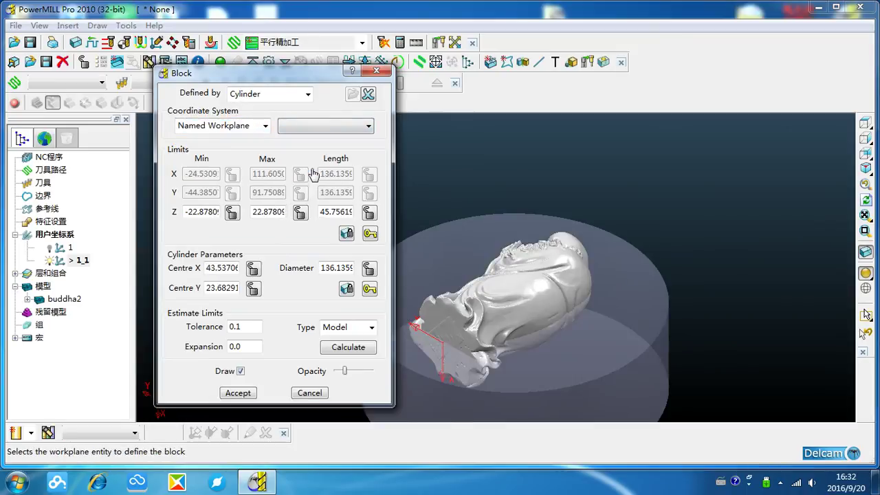
left_click(306, 168)
left_click(337, 348)
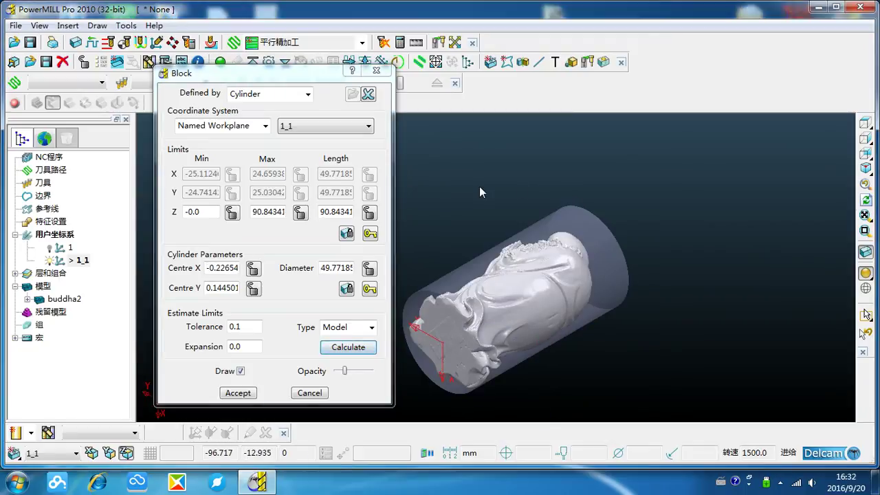
middle_click_drag(604, 167, 605, 206)
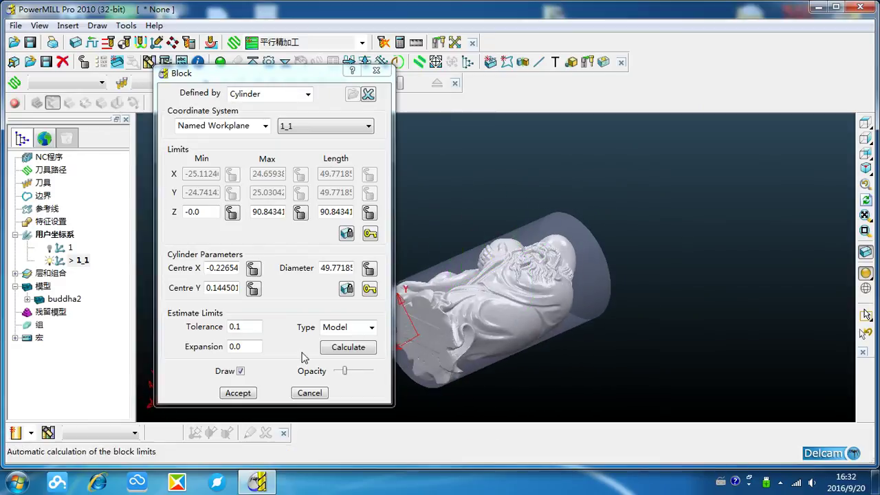
left_click(238, 393)
middle_click_drag(387, 222, 184, 268)
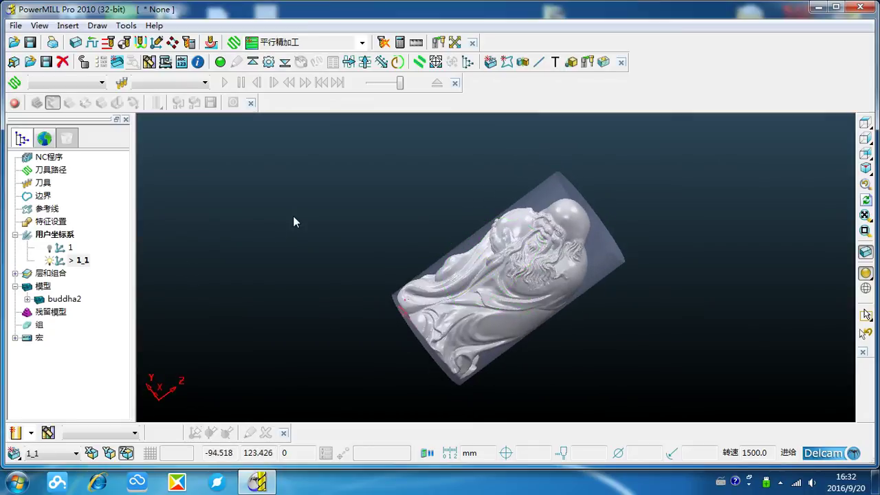
right_click(51, 172)
mouse_move(153, 206)
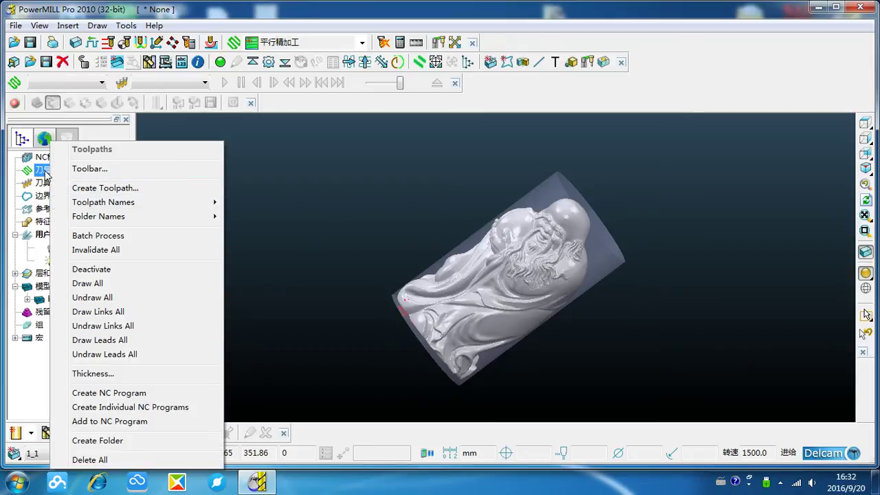
left_click(52, 177)
Create a tapered spherical tool and set its taper angle to 20
right_click(45, 185)
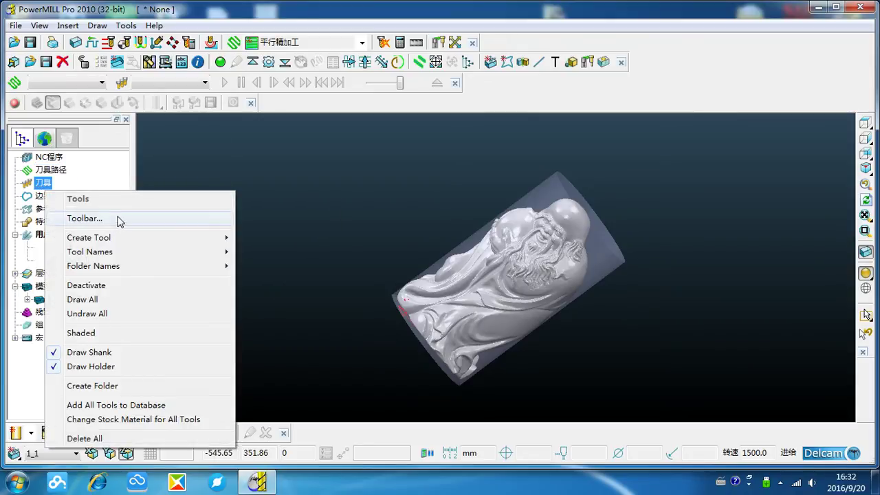
mouse_move(129, 237)
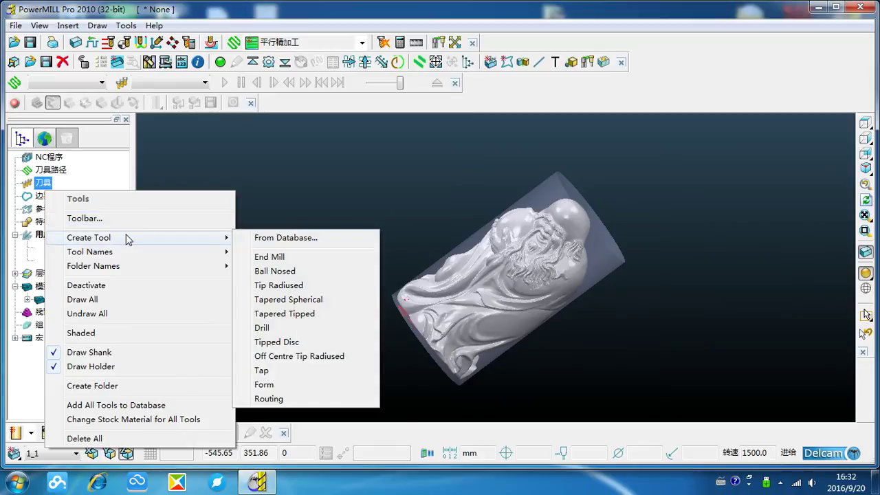
left_click(325, 299)
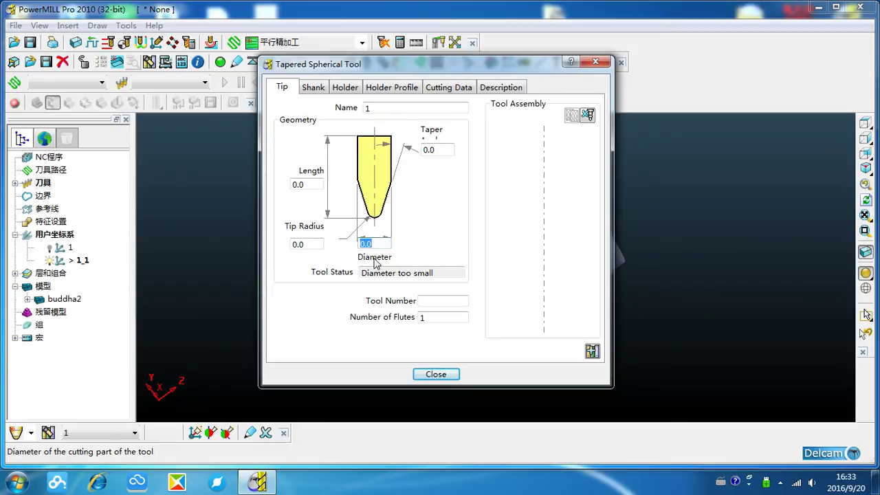
left_click(429, 149)
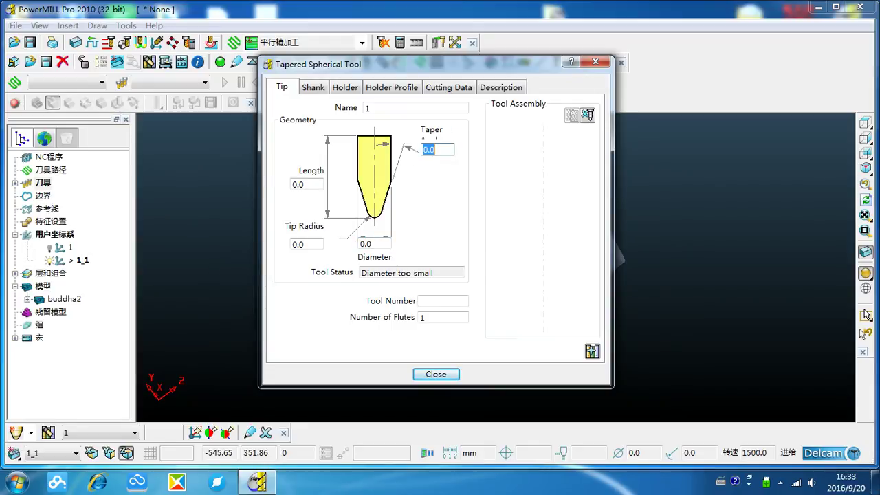
type("20")
key("Return")
Set the tapered spherical tool's diameter to 6, tip radius to 1 and length to 30, and close its definition
left_click(366, 244)
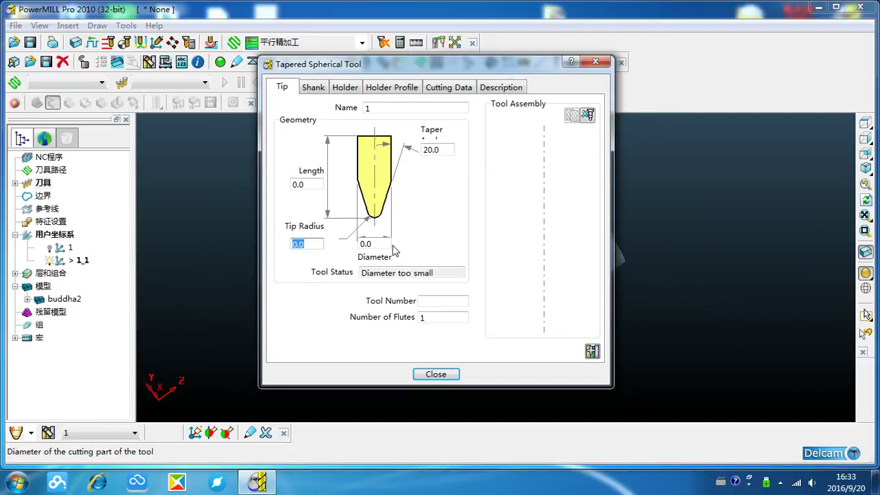
type("6")
key("Tab")
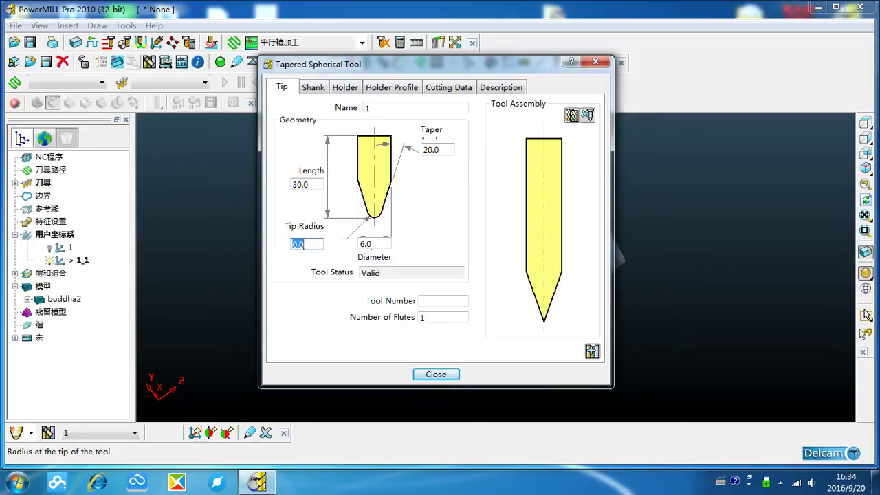
type("1")
key("Tab")
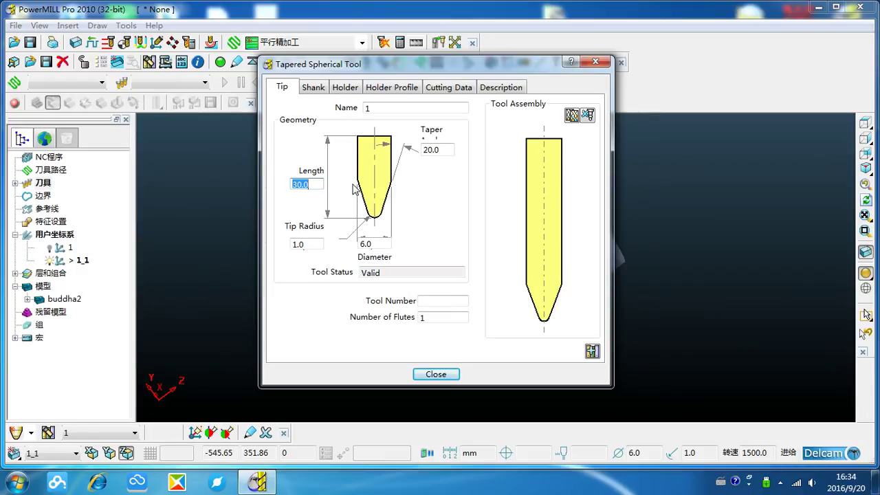
type("30")
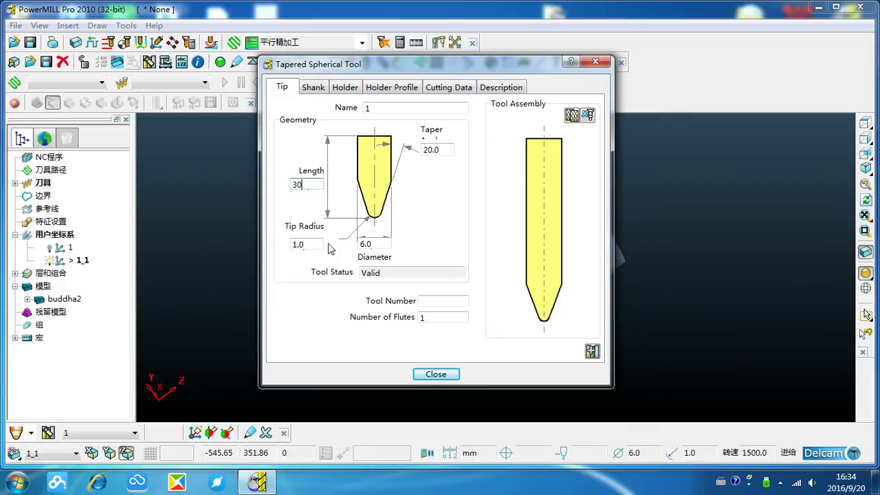
left_click(304, 245)
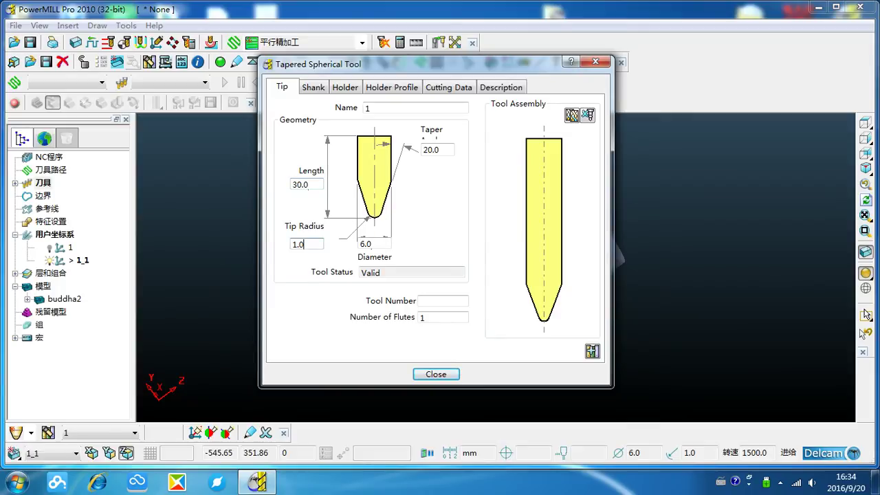
left_click(436, 373)
Reactivate workplane 1 and turn its drawing on, with the drawing of workplane 1_1 turned off
middle_click_drag(350, 242, 555, 230)
left_click(15, 183)
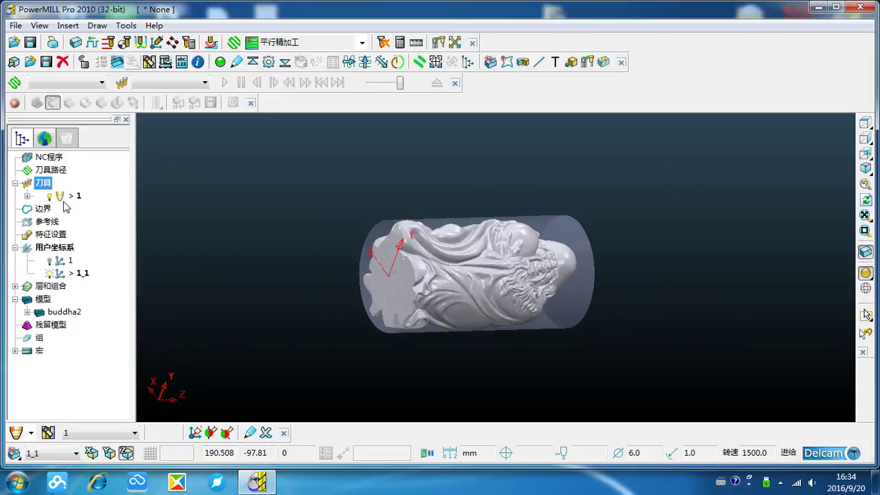
middle_click_drag(295, 196, 495, 344)
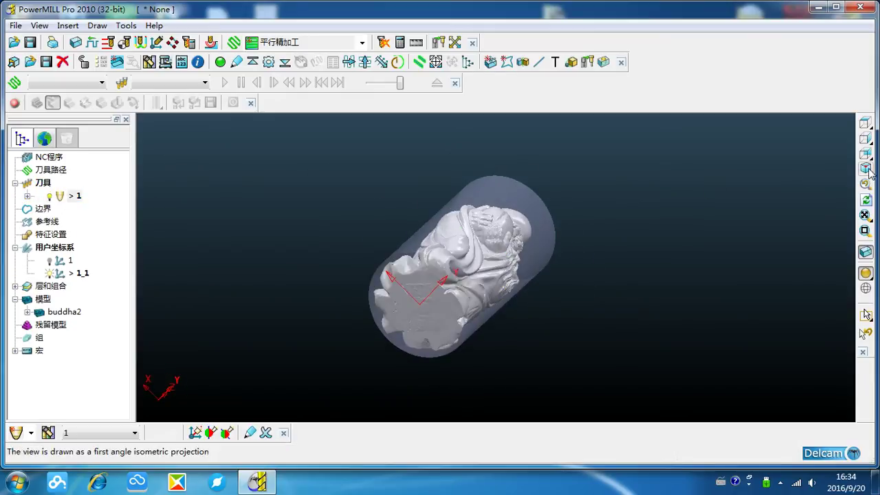
left_click(868, 170)
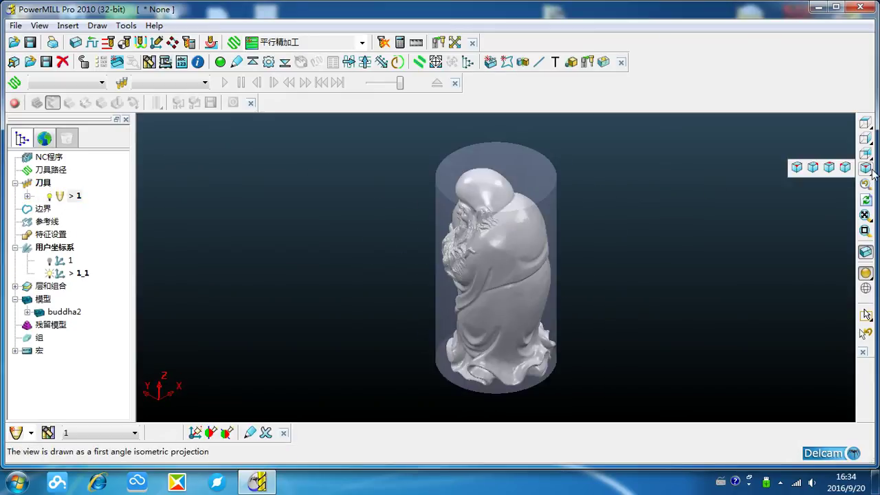
right_click(65, 261)
left_click(97, 76)
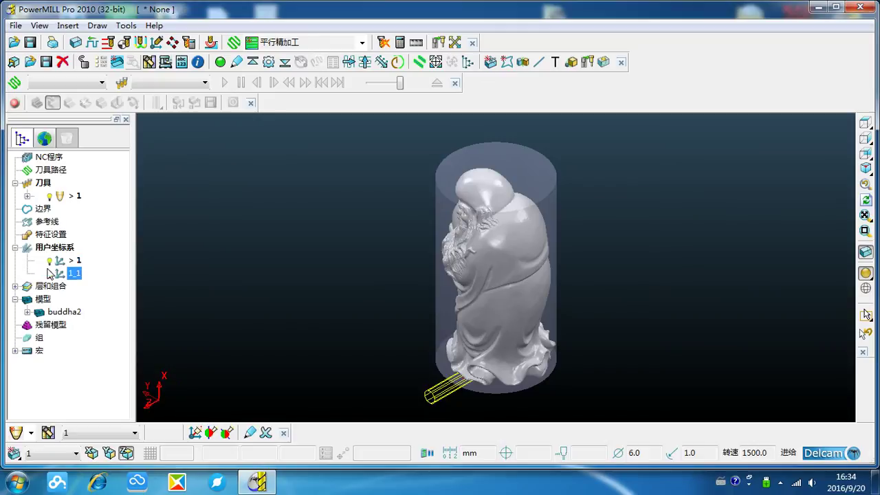
right_click(52, 268)
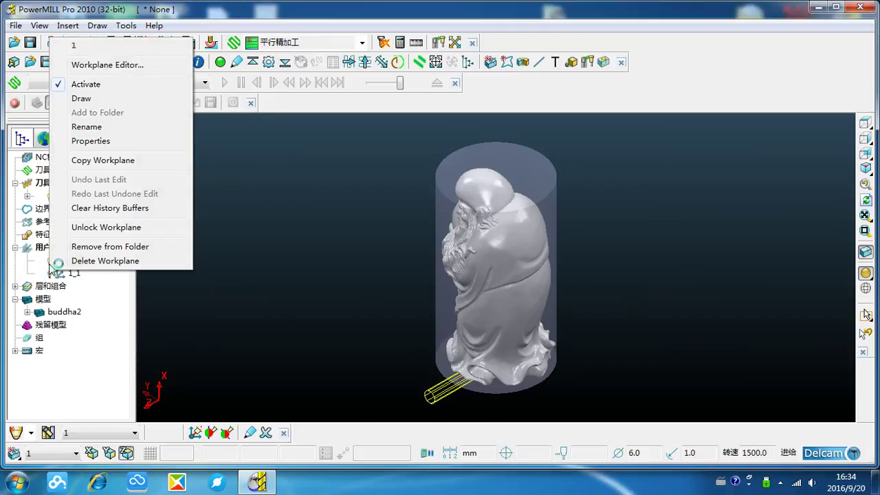
left_click(89, 99)
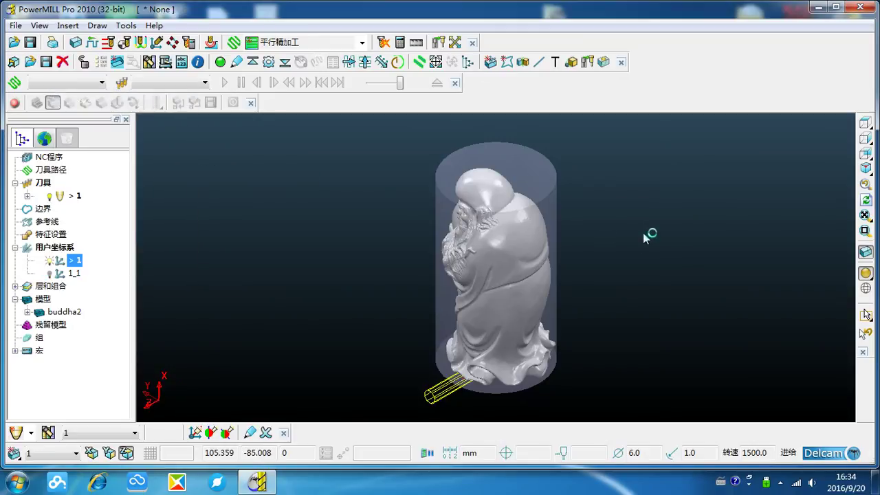
Start a new toolpath with the Rotary Finishing strategy from the finishing strategies
left_click(865, 167)
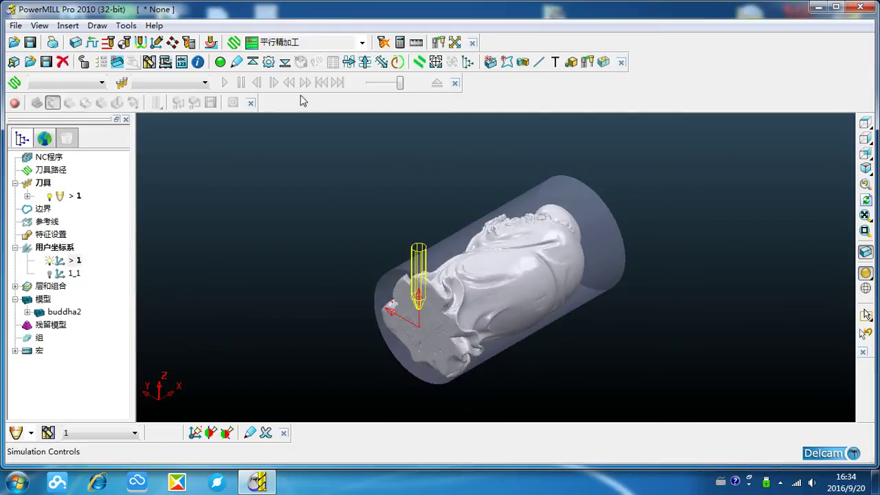
left_click(234, 44)
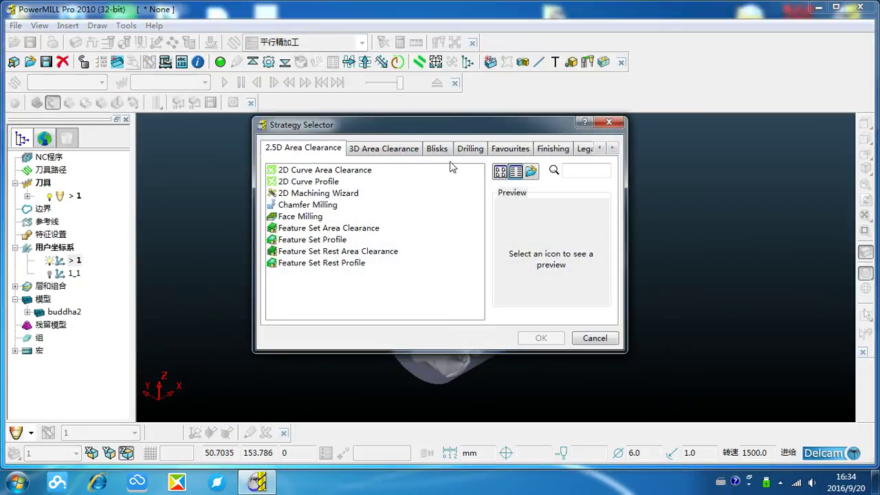
left_click(547, 152)
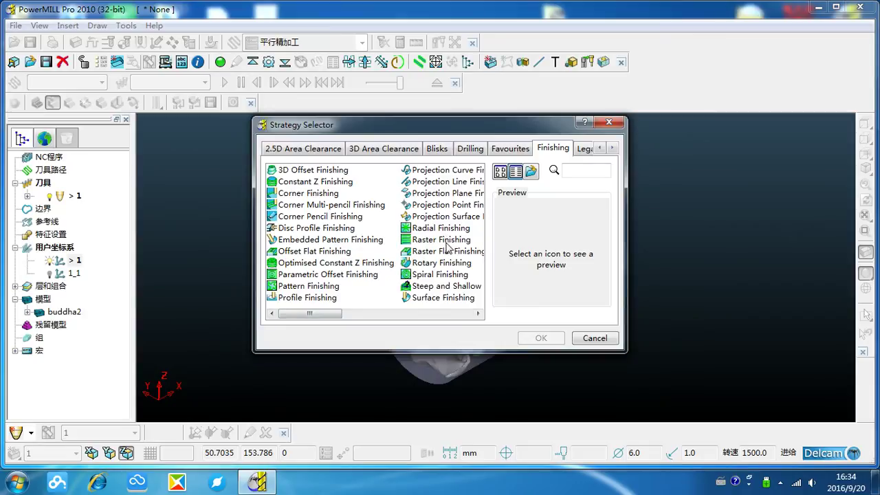
left_click_drag(320, 314, 386, 317)
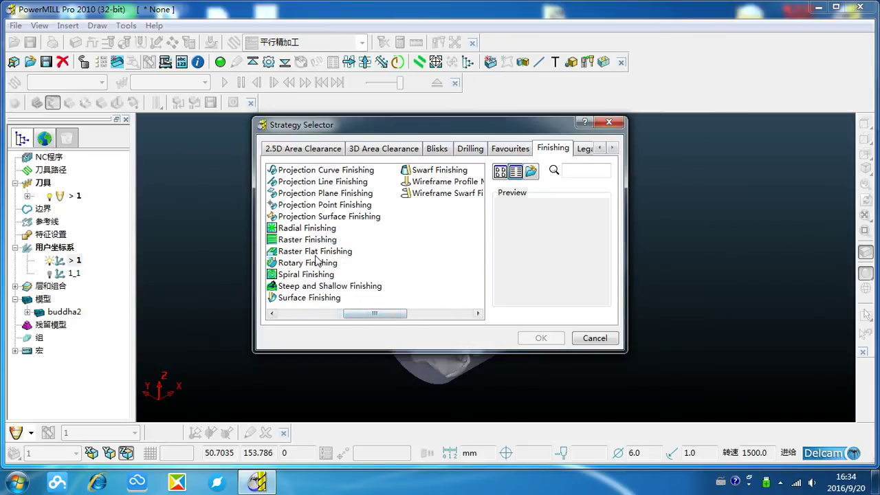
left_click(315, 251)
left_click(308, 263)
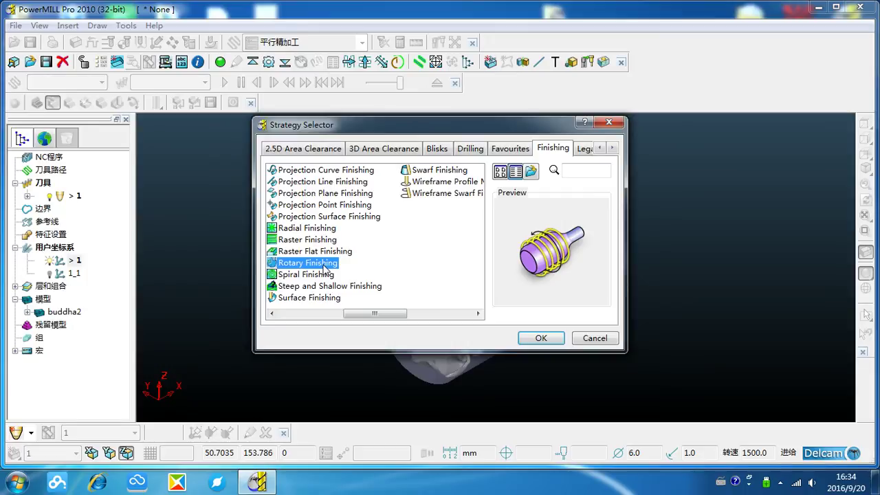
left_click(540, 339)
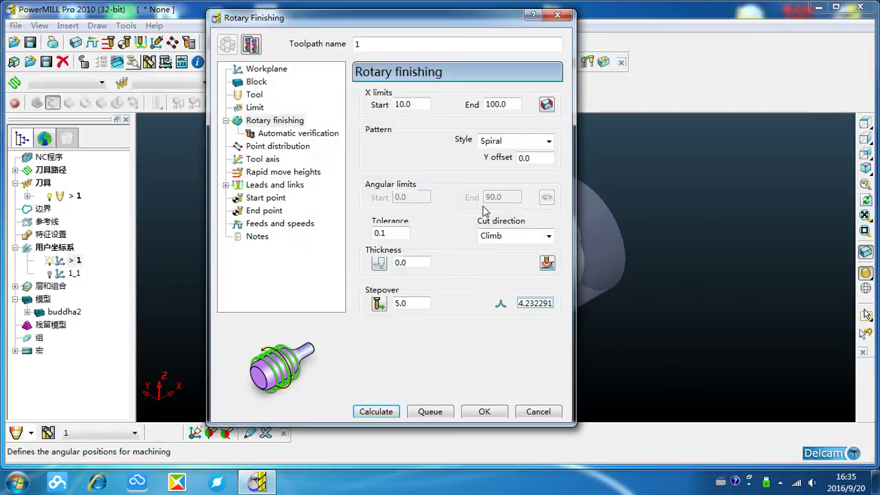
Set the rotary finishing X limits to the extents of the block
mouse_move(446, 20)
left_mouse_down()
mouse_move(432, 36)
mouse_move(448, 35)
left_mouse_up()
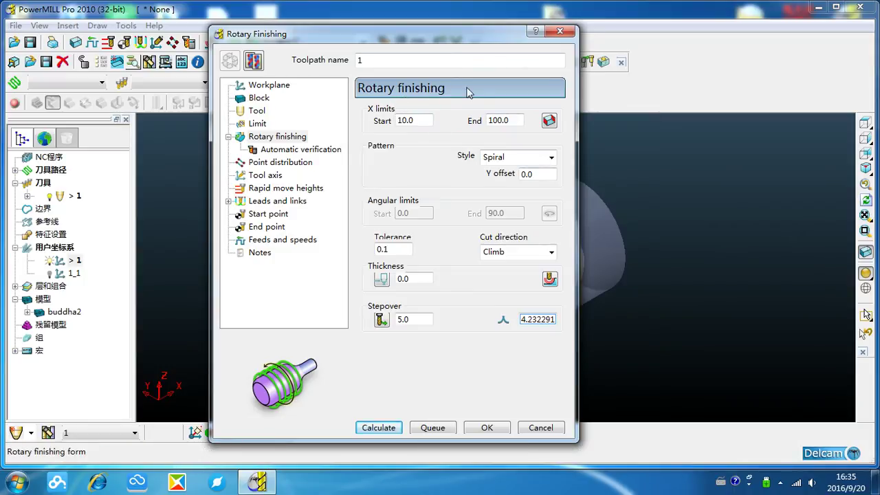
left_click(549, 121)
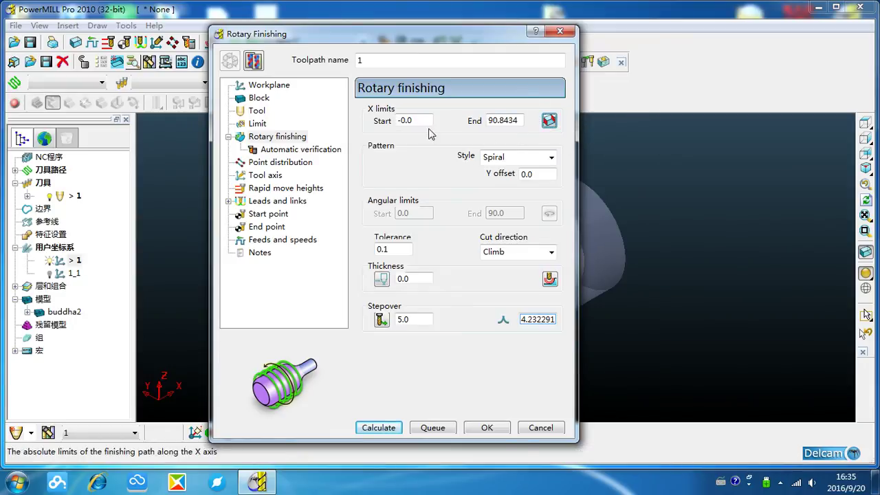
left_click_drag(466, 33, 382, 33)
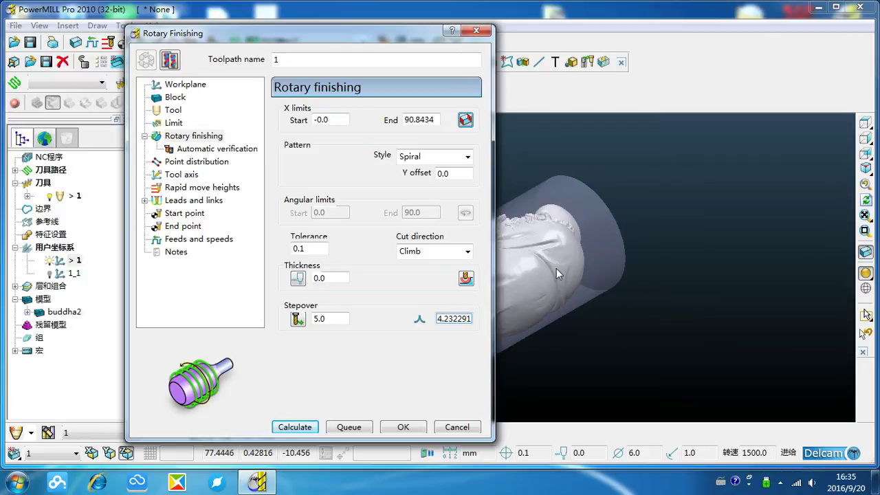
Set the pattern style to Circular with full 360-degree angular limits and the cut direction to Any
left_click(438, 158)
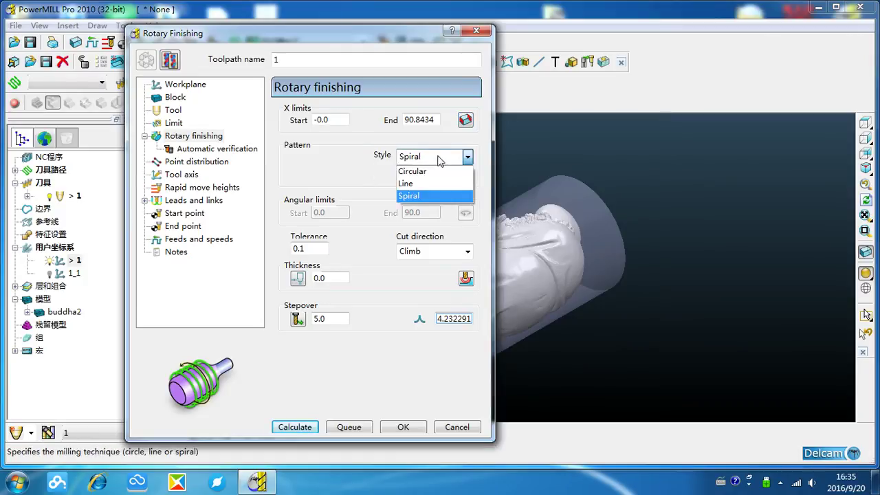
left_click(447, 172)
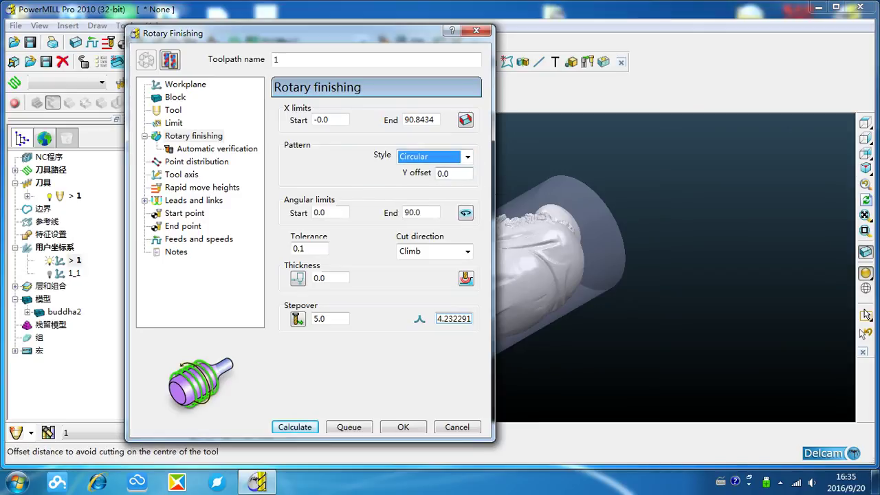
left_click(466, 213)
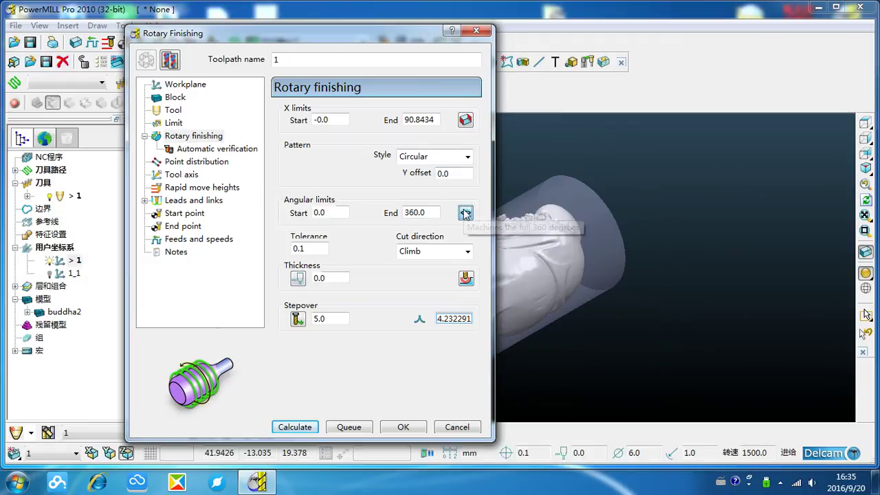
left_click(431, 251)
left_click(431, 293)
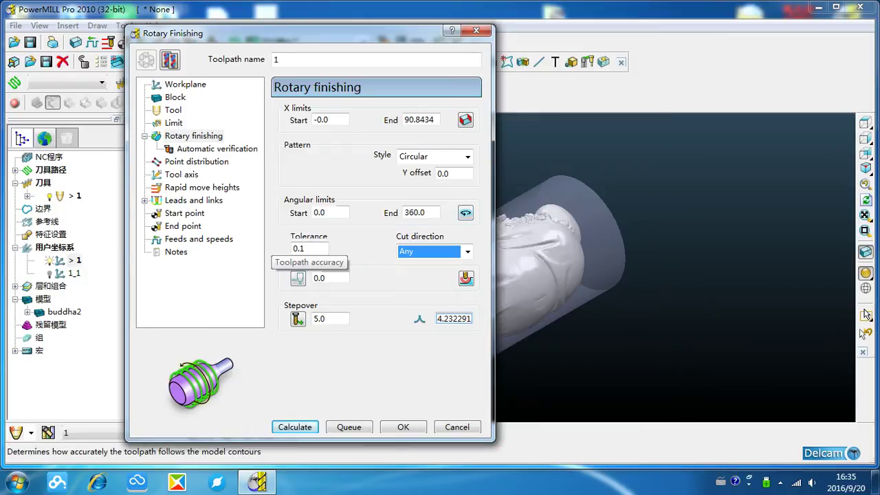
Set the rotary finishing stepover to 0.8, keeping the tolerance at 0.1 and the thickness at 0.0
left_click(303, 248)
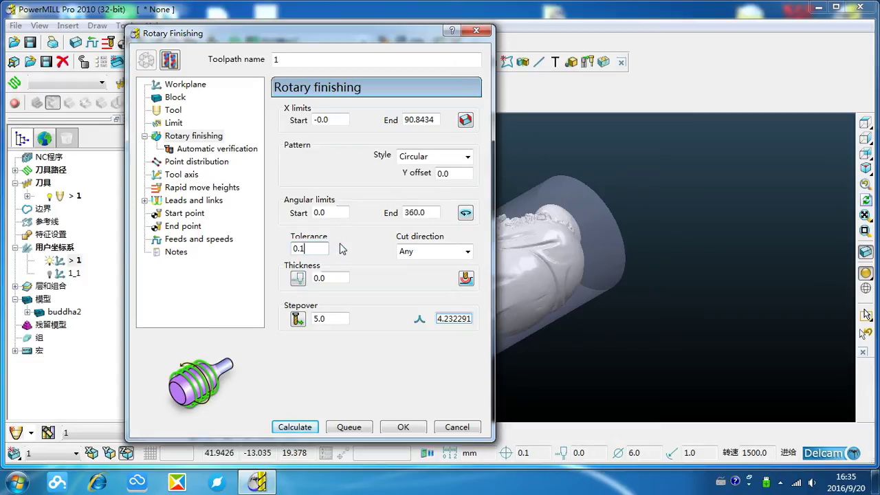
left_click(330, 277)
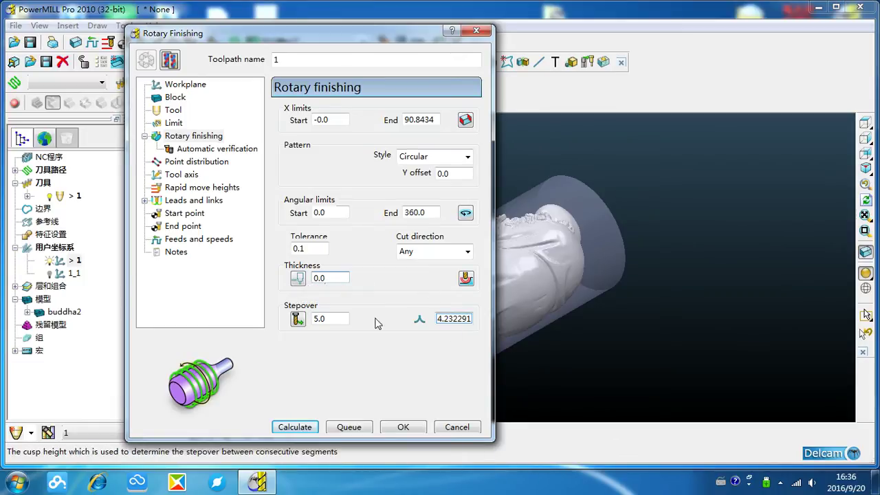
left_click(320, 318)
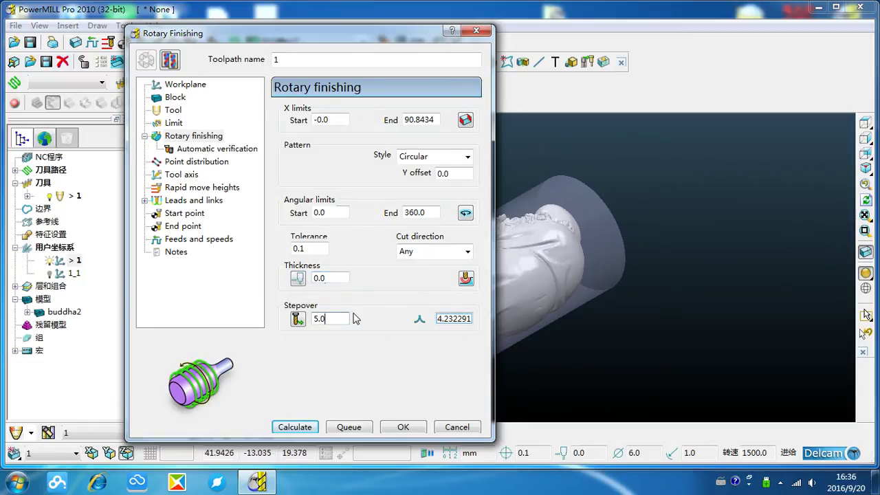
double_click(320, 318)
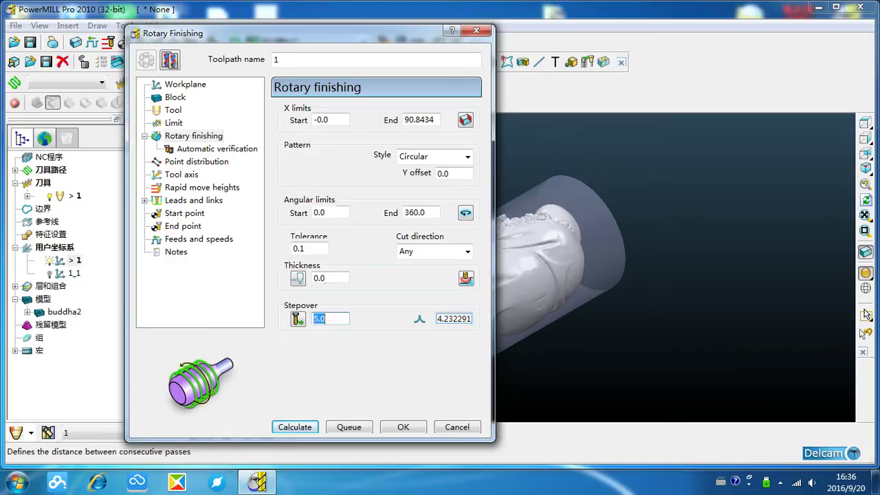
type("0.1")
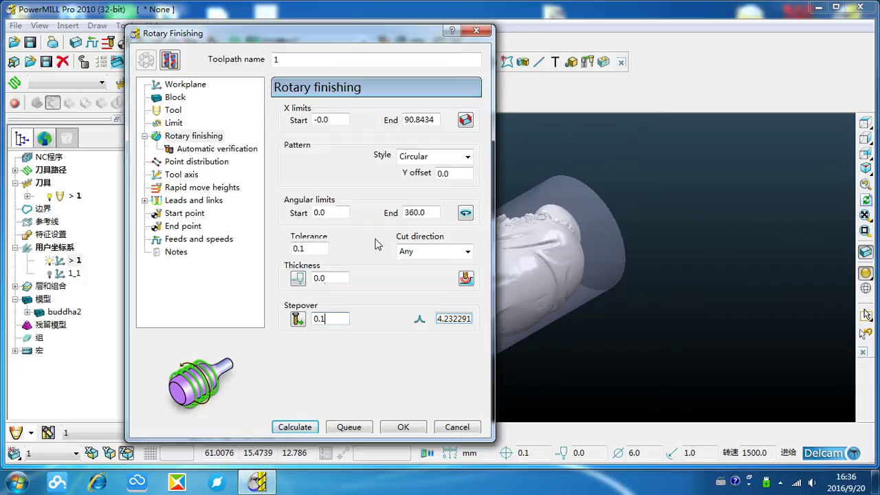
double_click(320, 318)
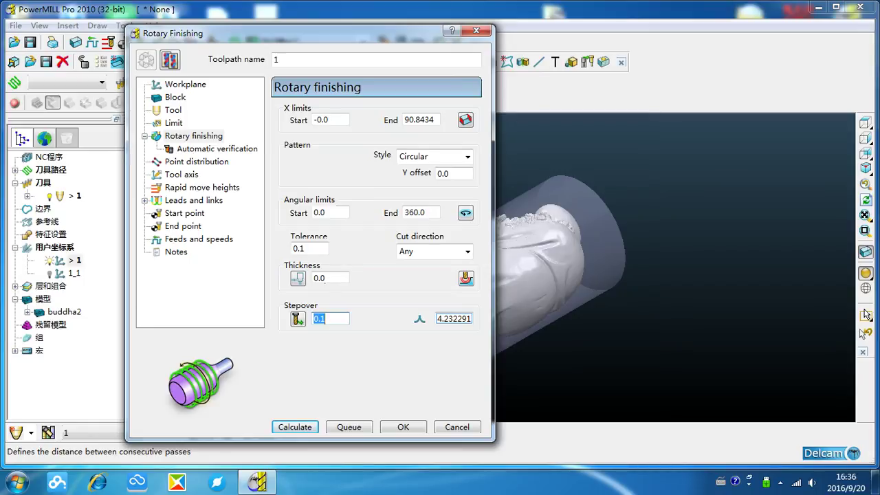
type("0.8")
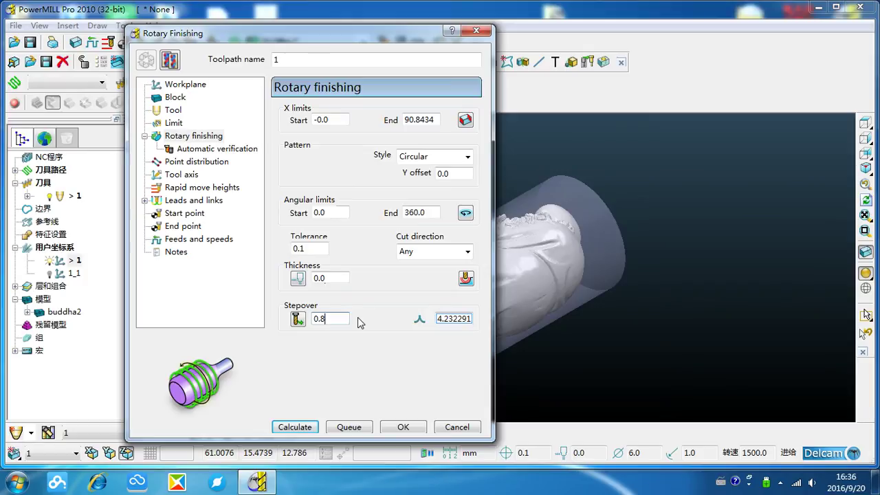
double_click(323, 318)
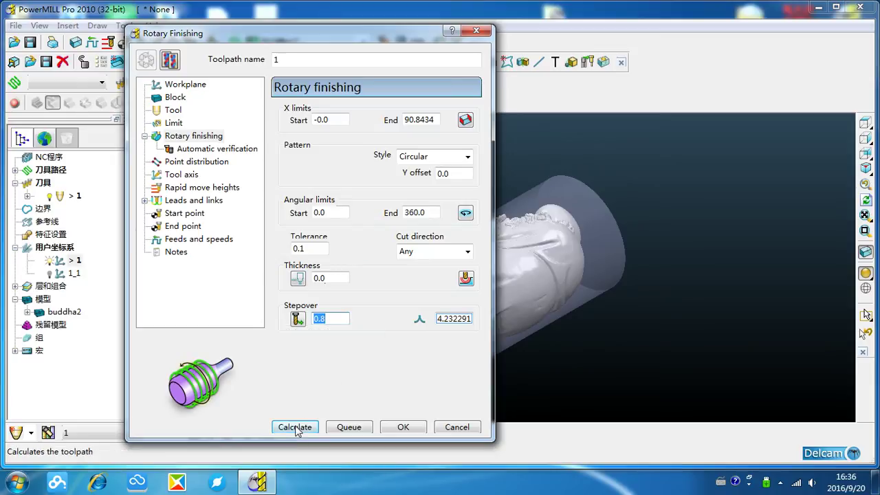
Review the toolpath's automatic verification, point distribution, tool axis, rapid move heights, leads and links, start and end point, and feeds and speeds settings
left_click(245, 153)
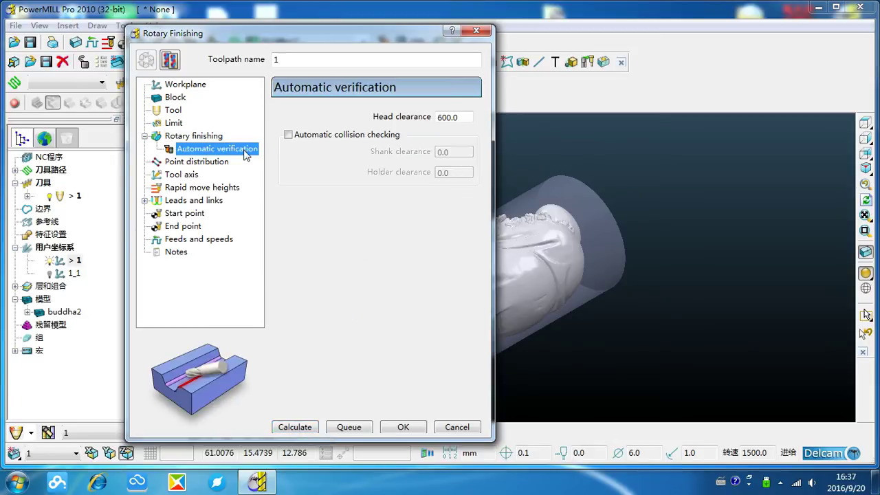
left_click(225, 162)
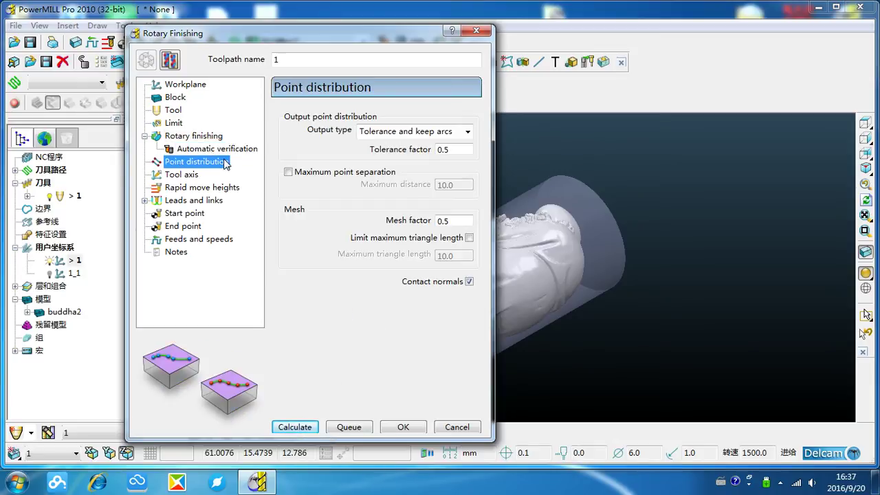
left_click(193, 176)
left_click(197, 187)
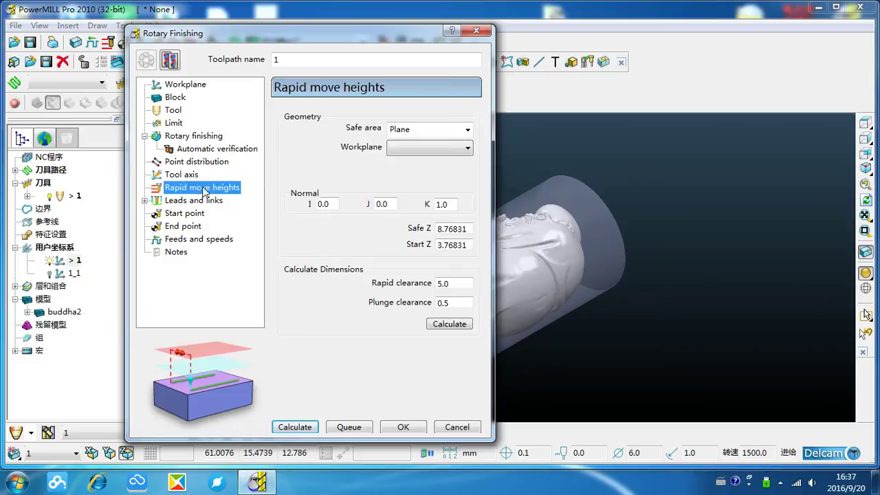
left_click(209, 201)
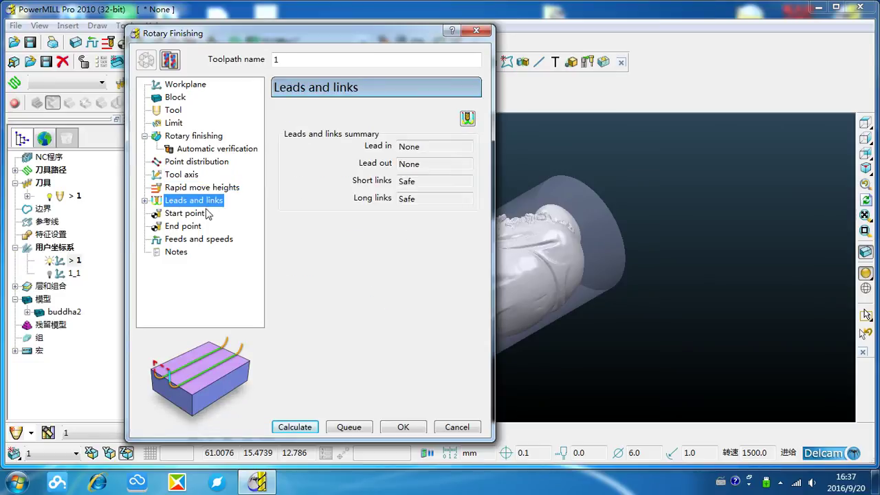
left_click(216, 191)
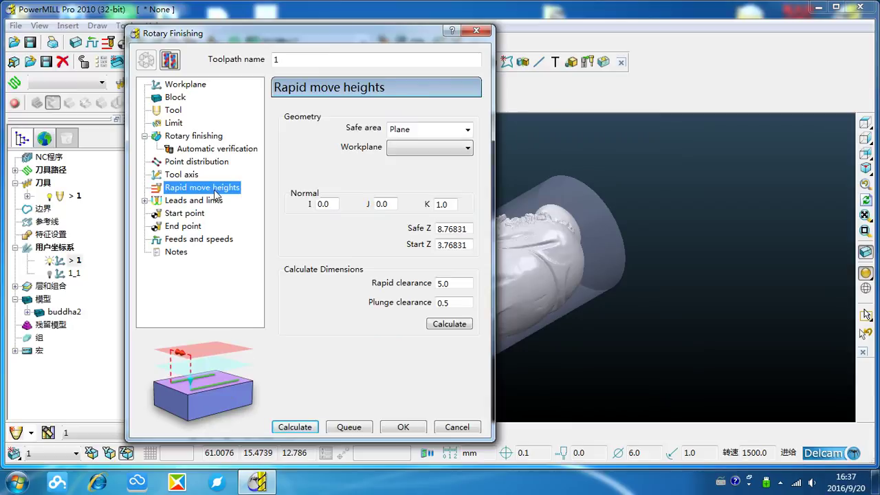
left_click(210, 202)
left_click(203, 215)
left_click(198, 227)
left_click(199, 216)
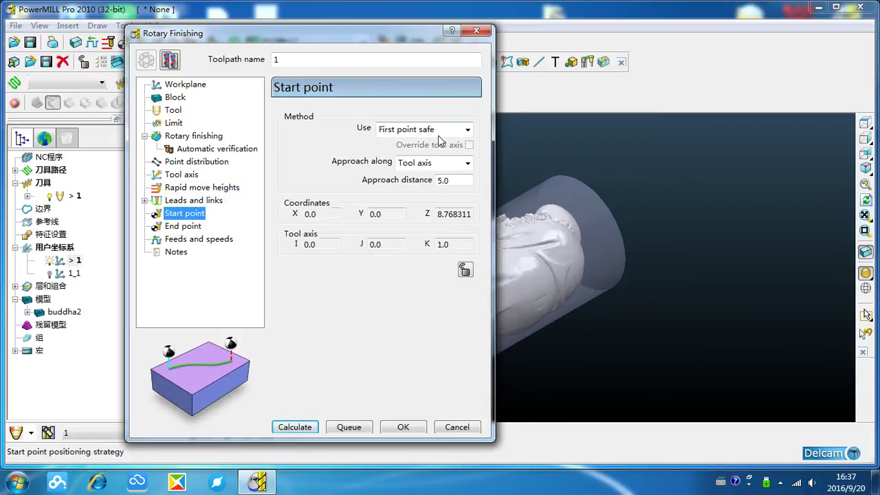
left_click(183, 227)
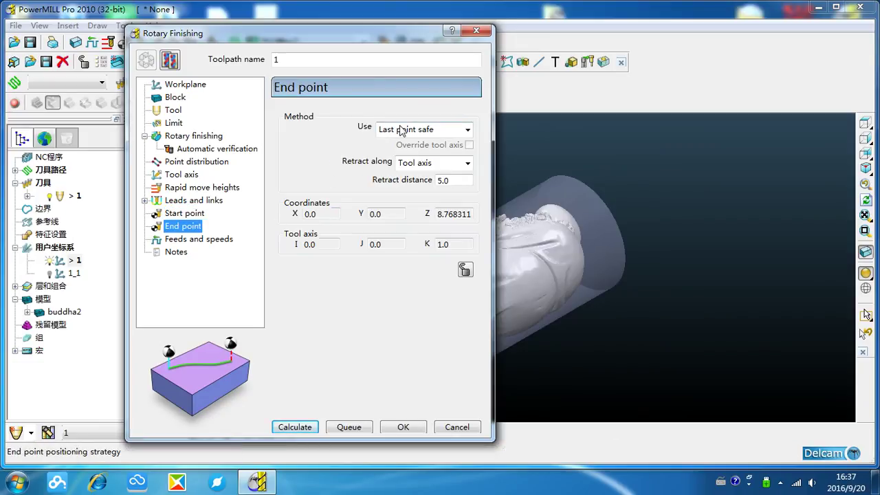
left_click(206, 242)
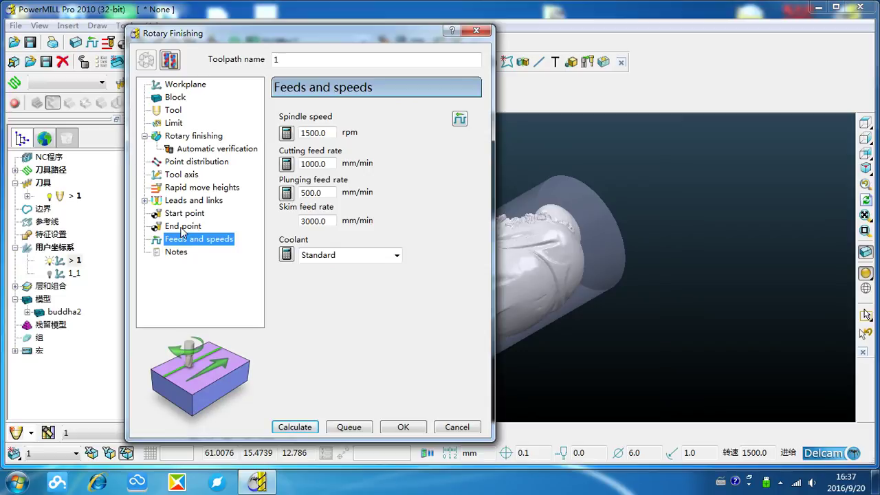
left_click(182, 233)
left_click(189, 243)
Calculate the rotary finishing toolpath
left_click(289, 428)
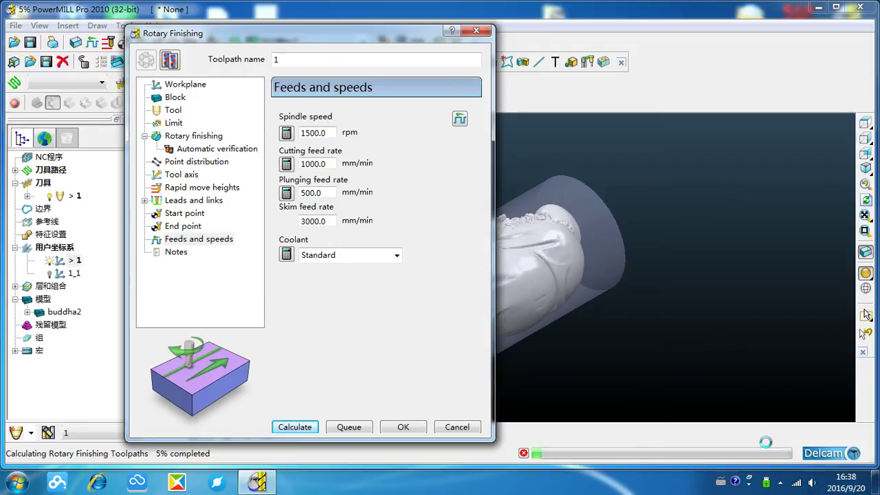
left_click(781, 483)
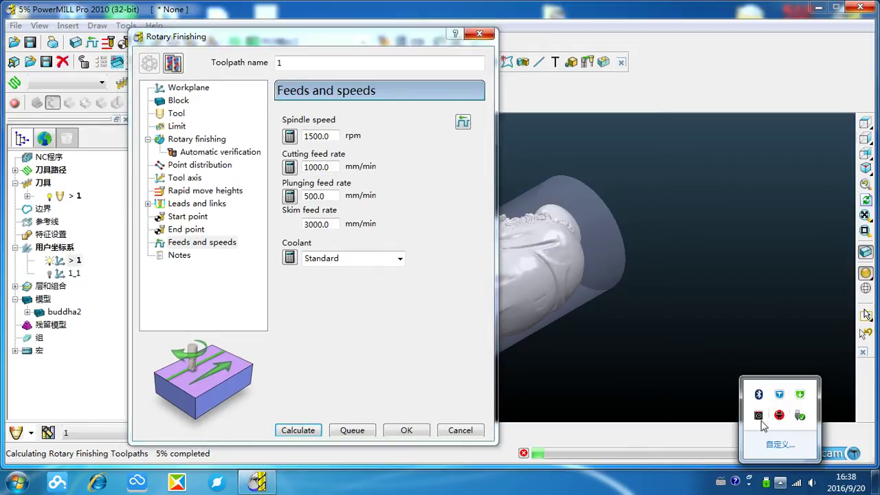
left_click(779, 415)
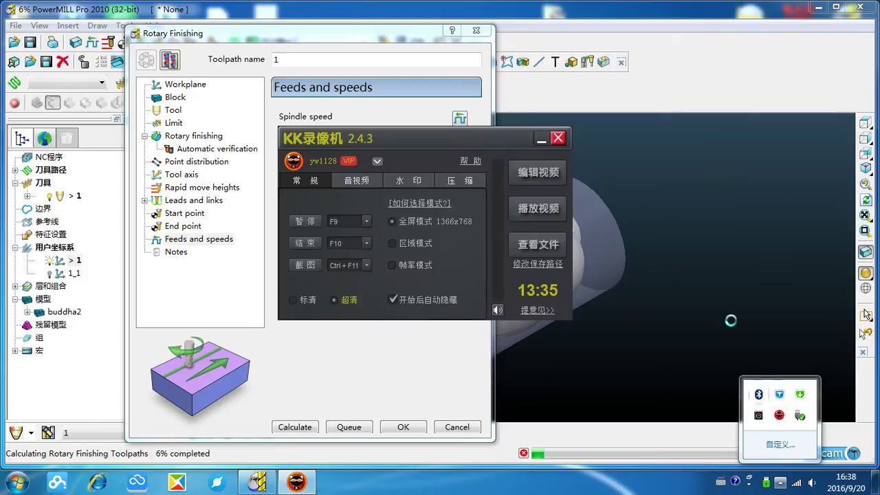
left_click(305, 222)
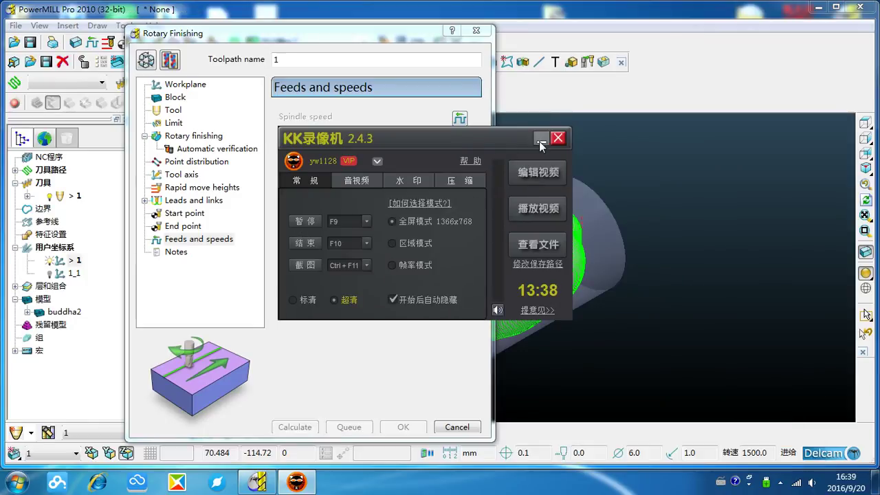
left_click(541, 139)
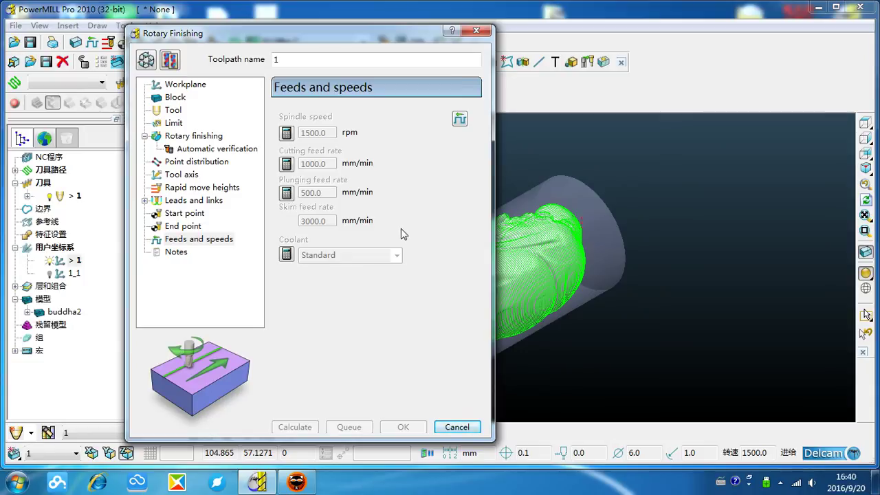
Close the rotary finishing form and examine the toolpath passes on the statue from several angles and close up
left_click(474, 32)
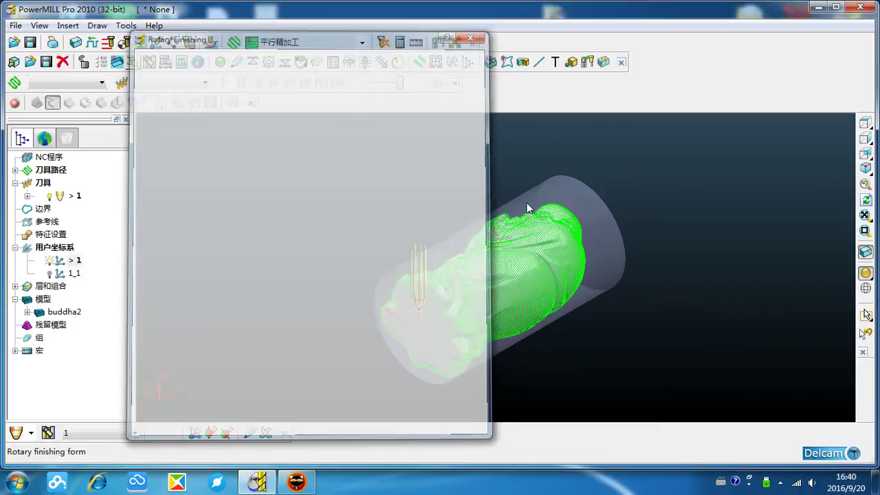
middle_click_drag(433, 171, 557, 232)
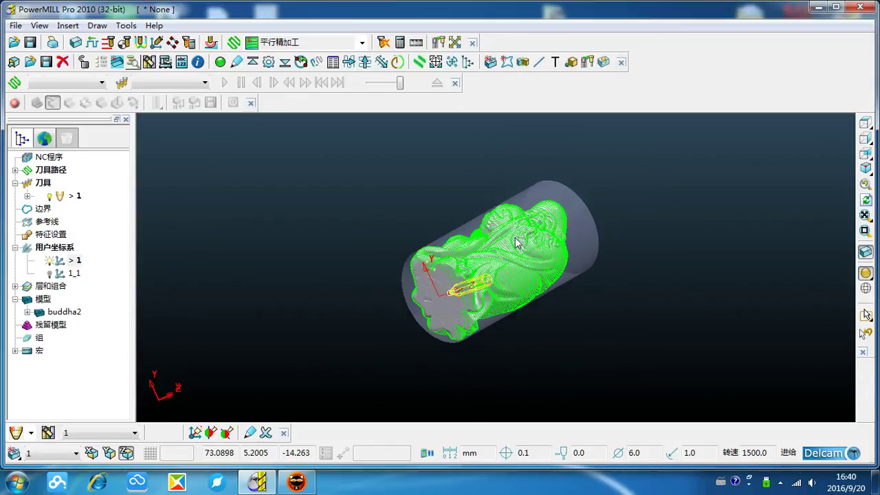
scroll(616, 274, "up", 2)
middle_click_drag(634, 285, 579, 242)
middle_click_drag(382, 185, 653, 252)
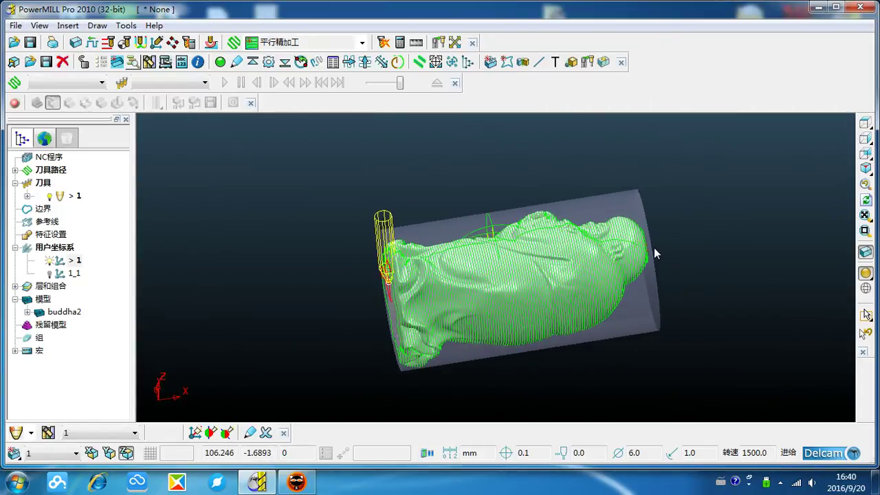
scroll(509, 260, "down", 2)
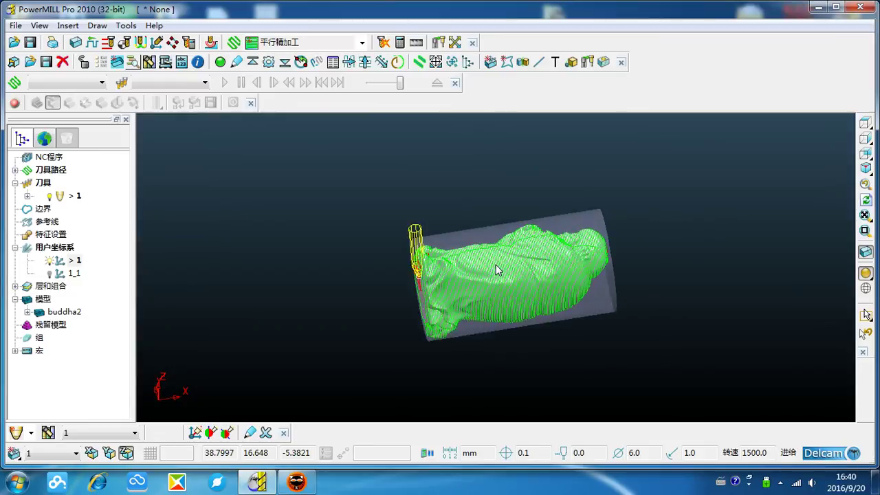
scroll(496, 265, "up", 4)
scroll(477, 275, "up", 6)
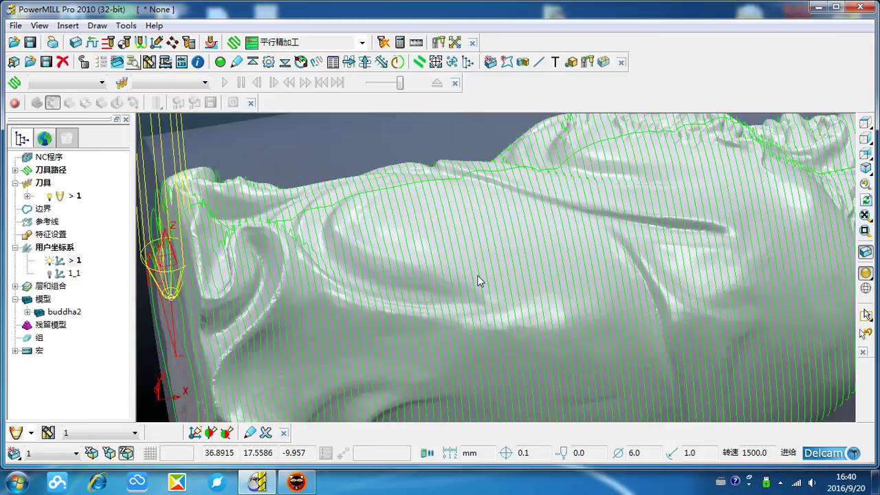
scroll(477, 274, "down", 4)
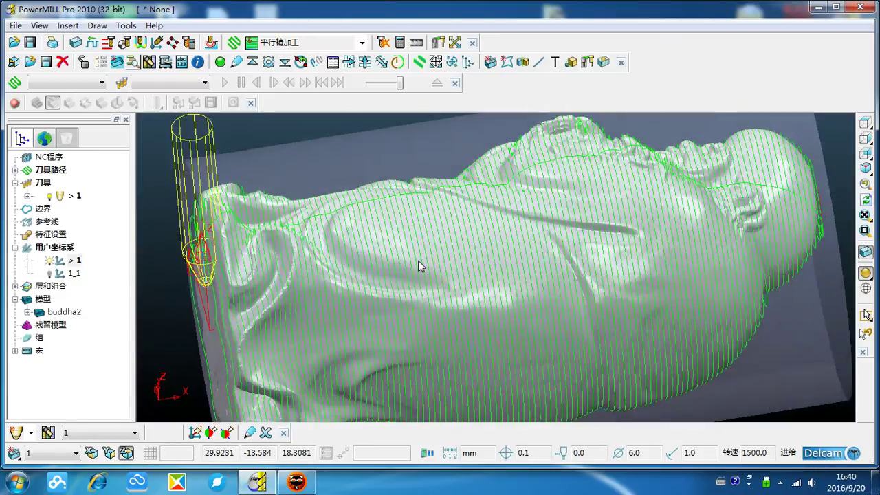
scroll(419, 260, "up", 4)
scroll(412, 252, "up", 2)
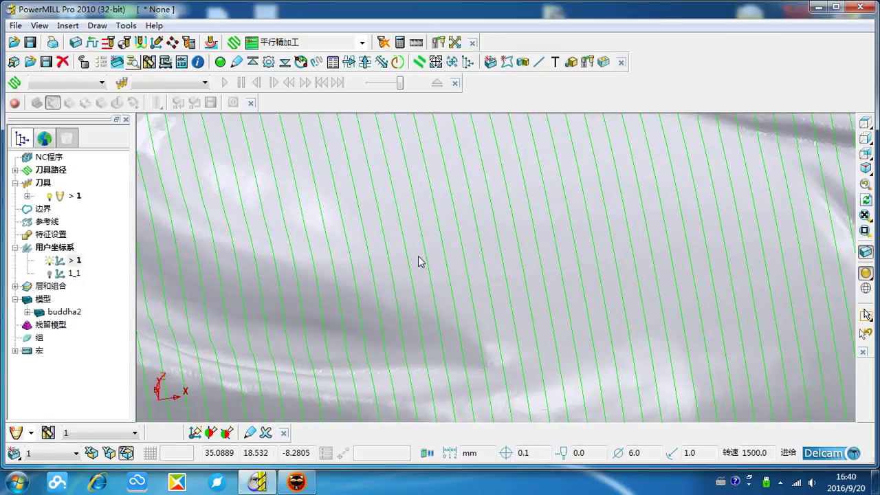
Inspect the rotary passes around the statue's base, folds and body for spacing and overrun at the base end
scroll(423, 261, "down", 2)
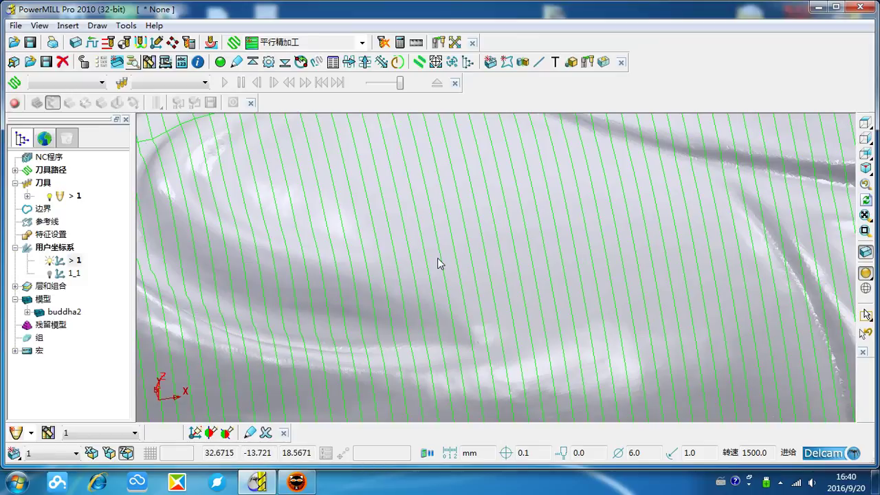
scroll(437, 258, "down", 6)
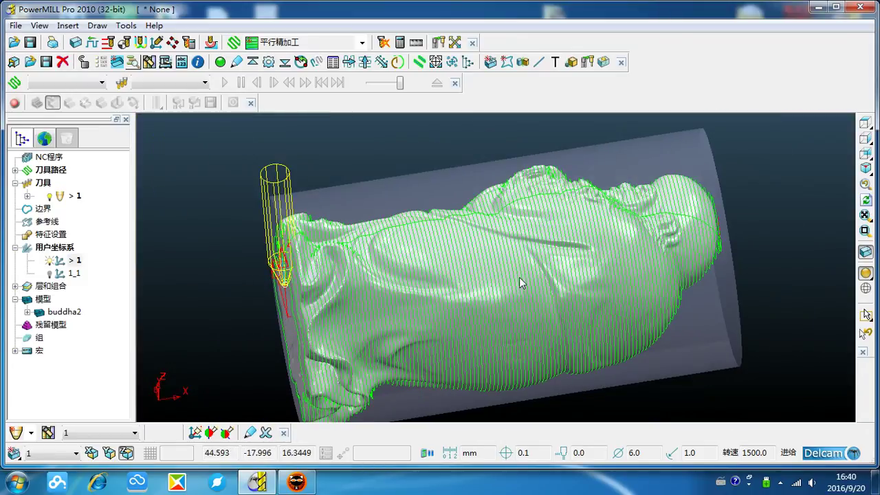
middle_click_drag(380, 166, 375, 283)
scroll(352, 280, "up", 3)
scroll(485, 276, "down", 3)
middle_click_drag(625, 234, 380, 242)
scroll(380, 242, "up", 4)
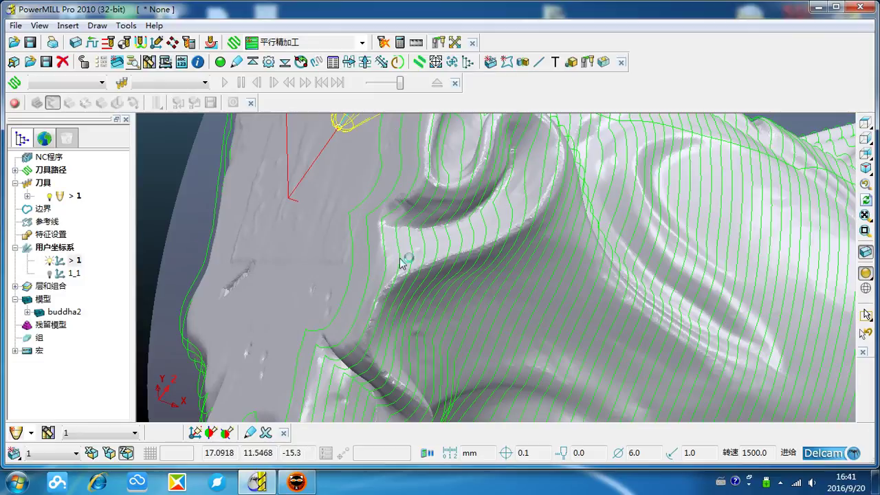
scroll(417, 247, "down", 5)
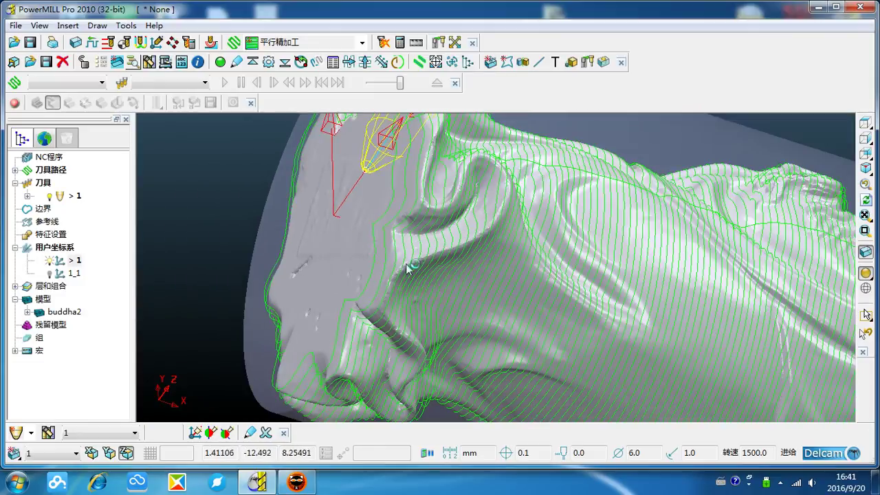
middle_click_drag(443, 181, 366, 261)
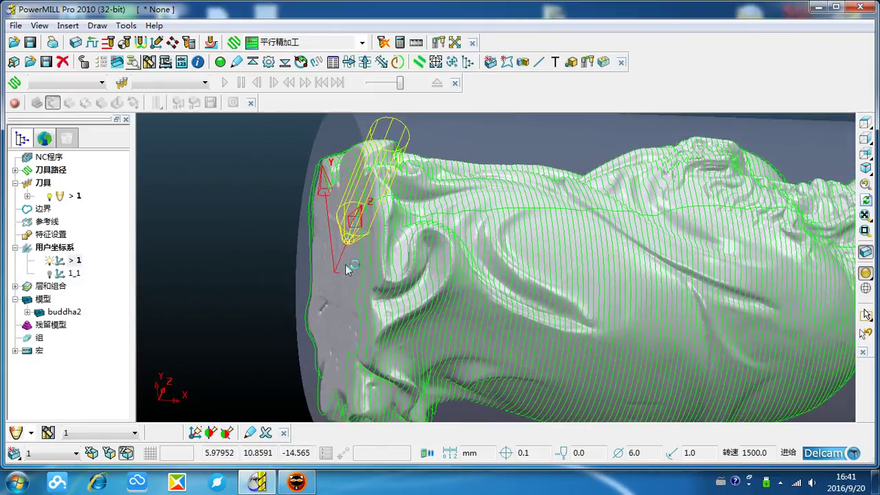
scroll(496, 226, "down", 5)
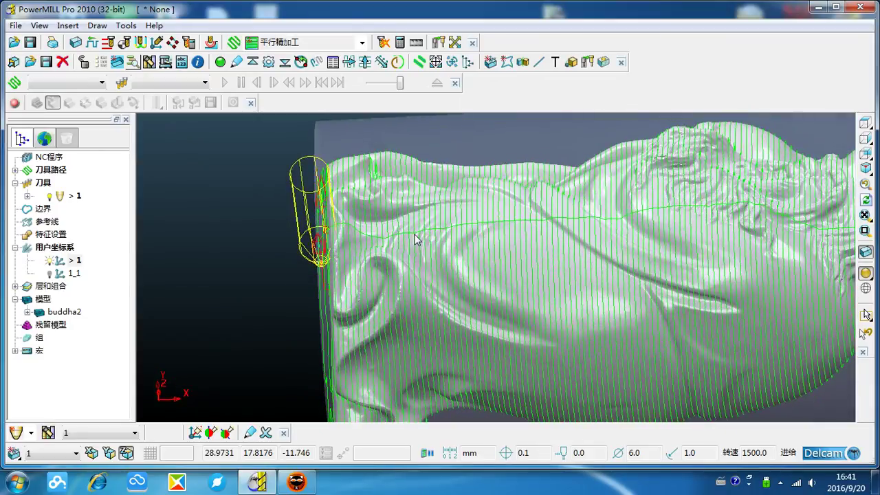
Orient the statue side-on along the Y axis and open the limit form for rotary toolpath 1
left_click(866, 154)
left_click(865, 138)
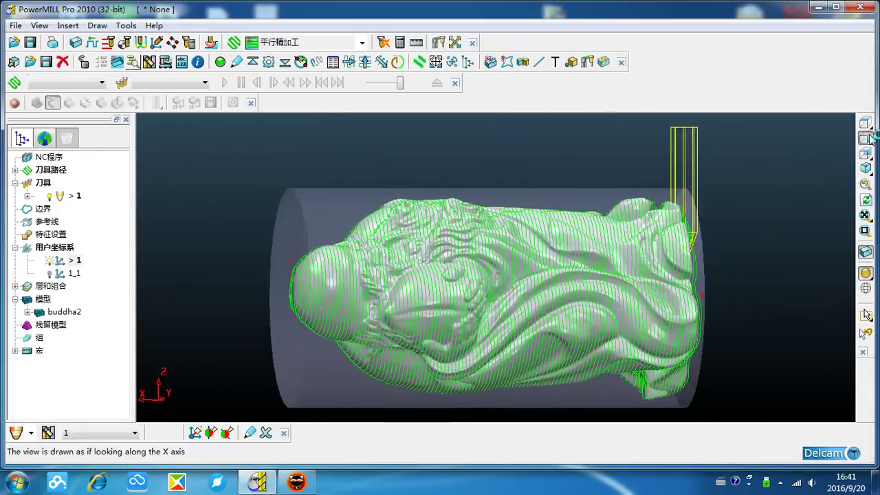
left_click(844, 153)
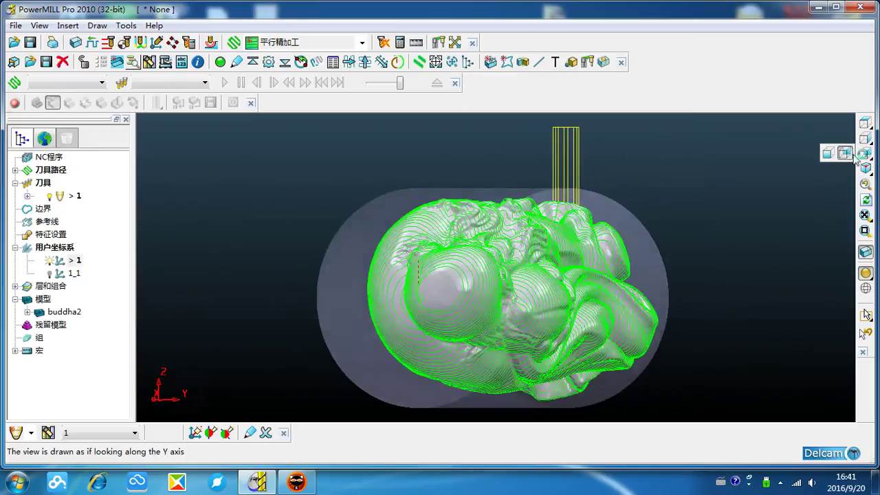
left_click(829, 154)
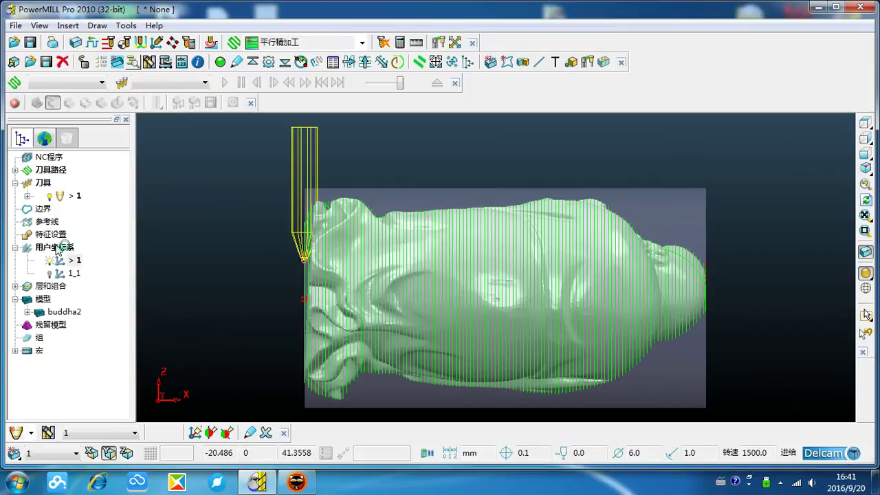
left_click(14, 169)
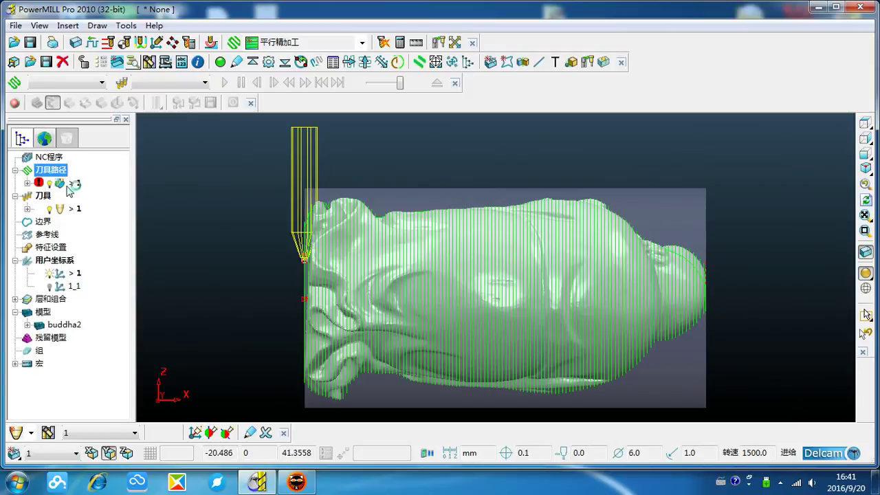
mouse_move(59, 189)
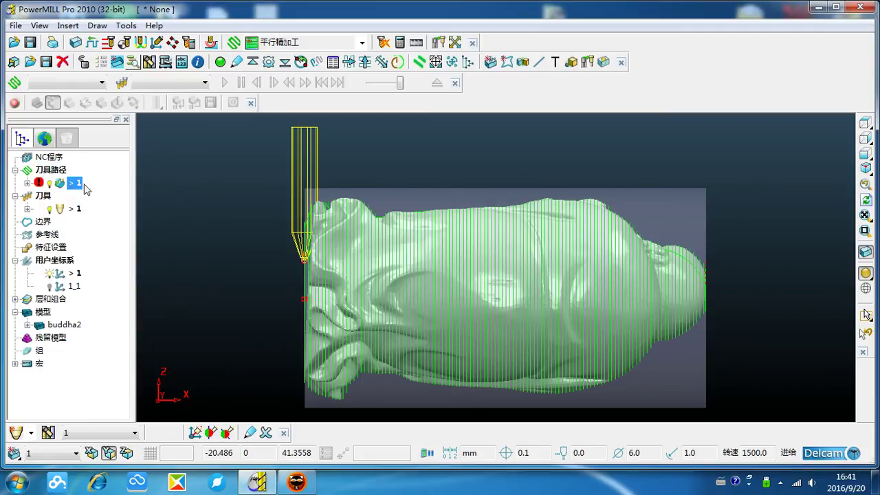
right_click(69, 183)
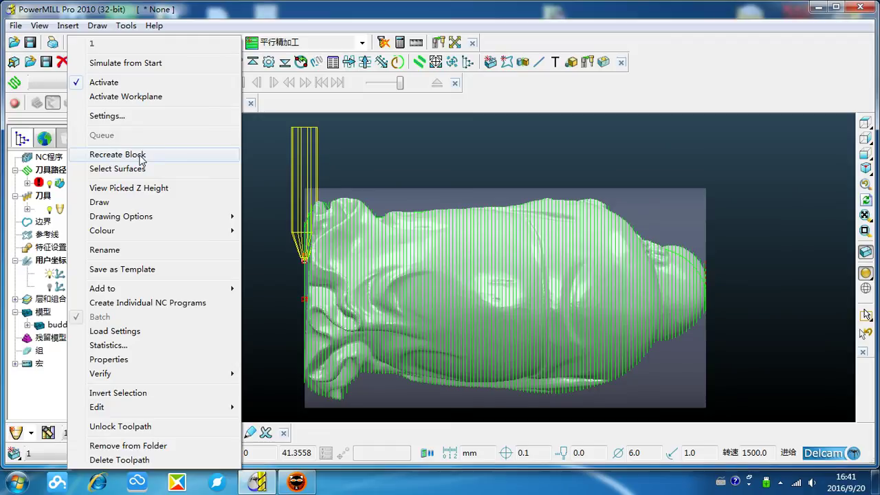
mouse_move(141, 410)
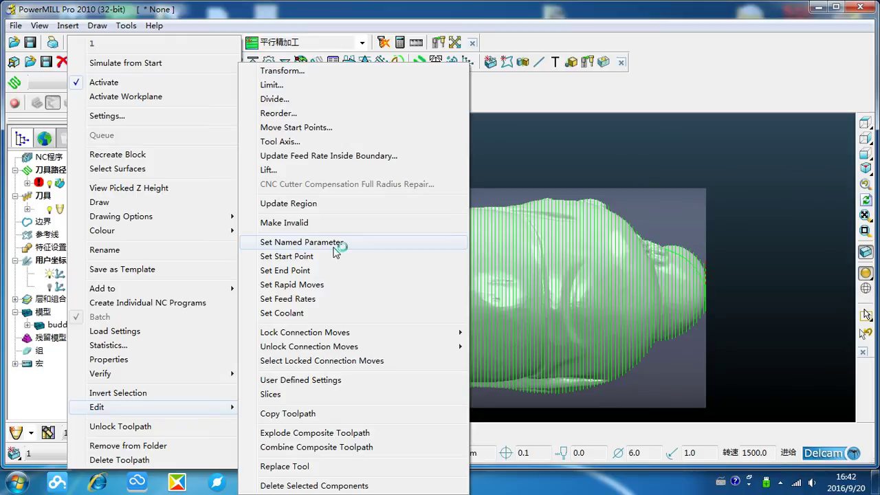
left_click(326, 90)
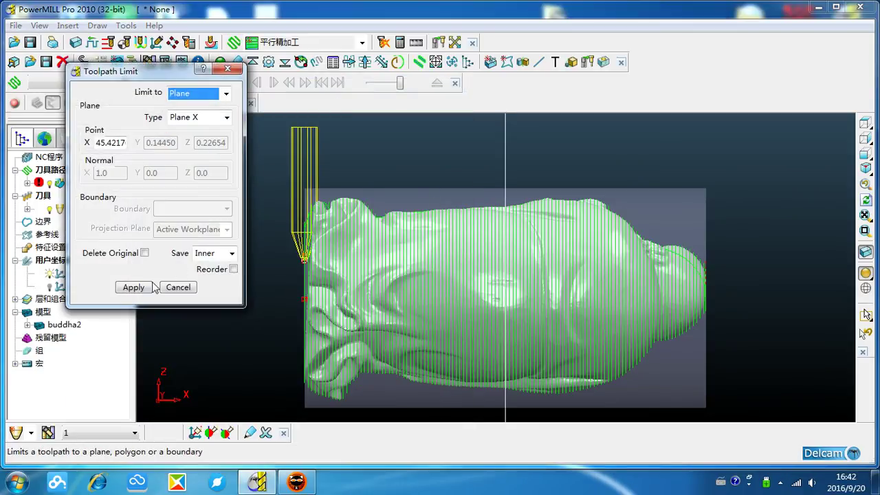
Set the X-plane toolpath limit to save the outer portion
left_click(209, 254)
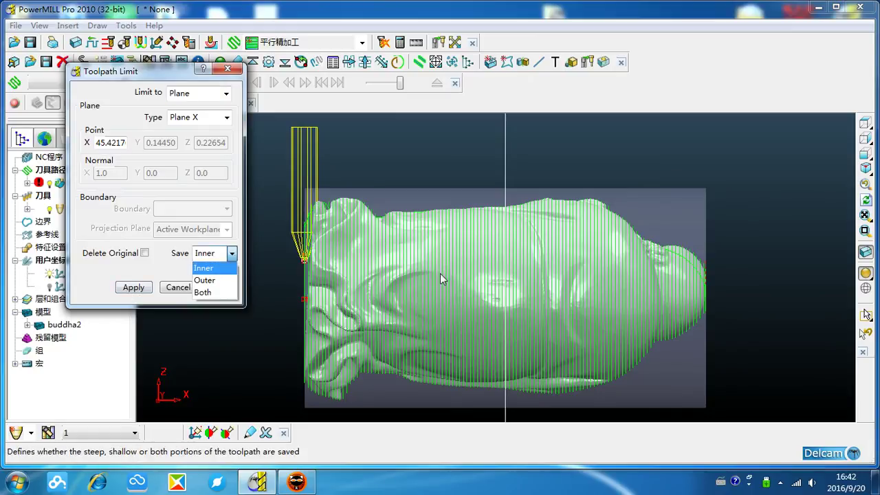
left_click(866, 168)
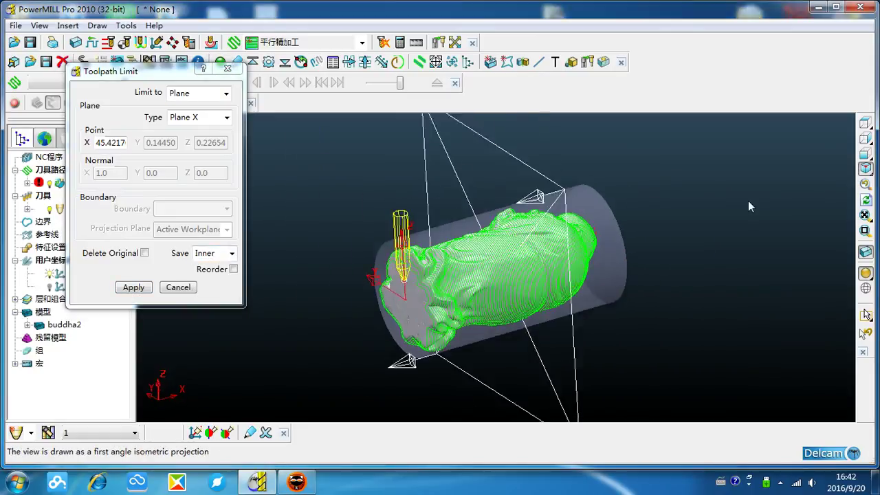
left_click(865, 155)
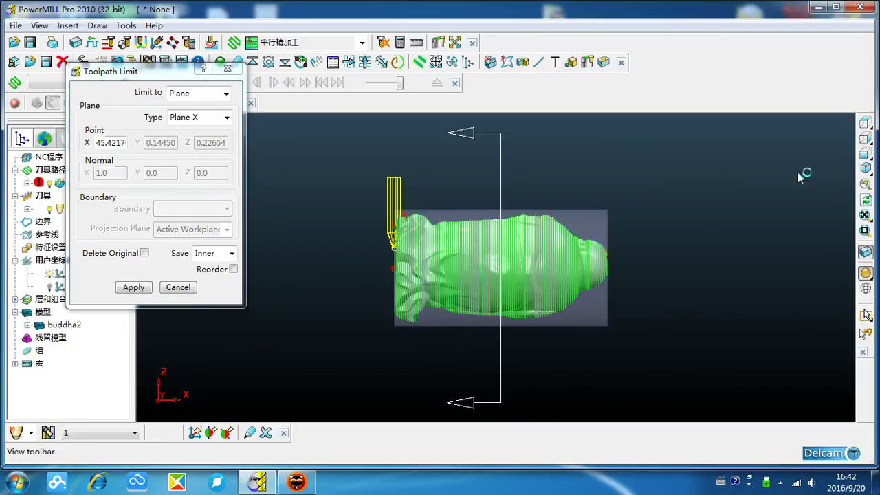
left_click(221, 253)
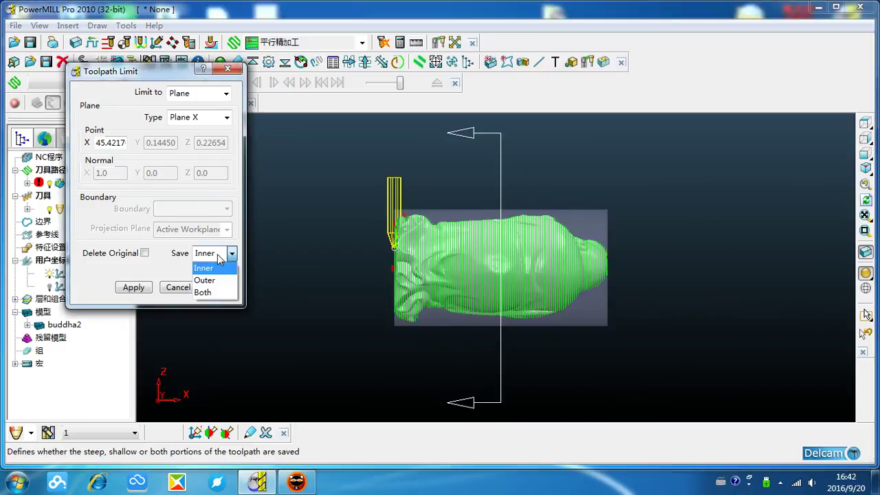
left_click(204, 280)
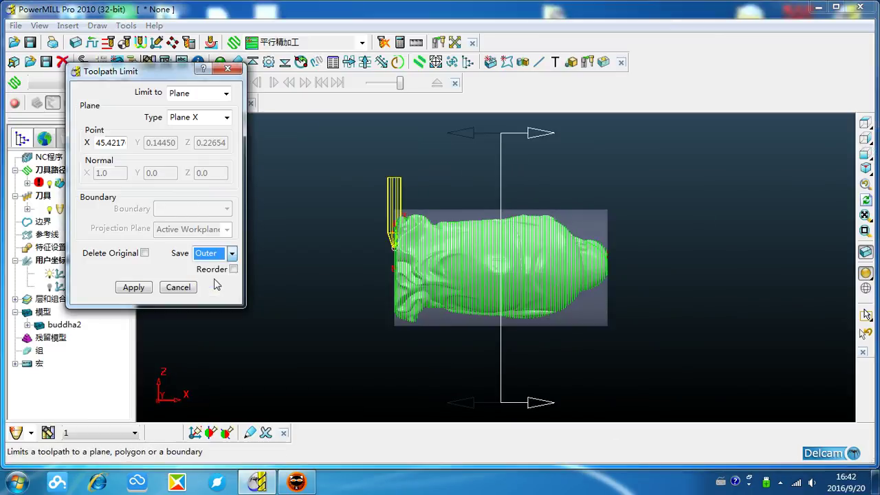
Place the limiting plane at X 3.37329 near the statue's base and trim the toolpath there
left_click(404, 244)
scroll(403, 241, "up", 5)
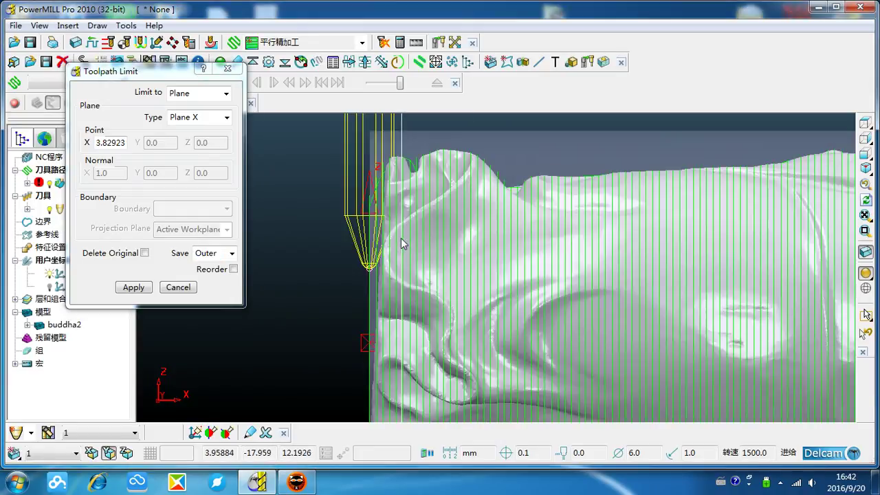
left_click(402, 165)
scroll(457, 244, "up", 2)
scroll(456, 253, "down", 6)
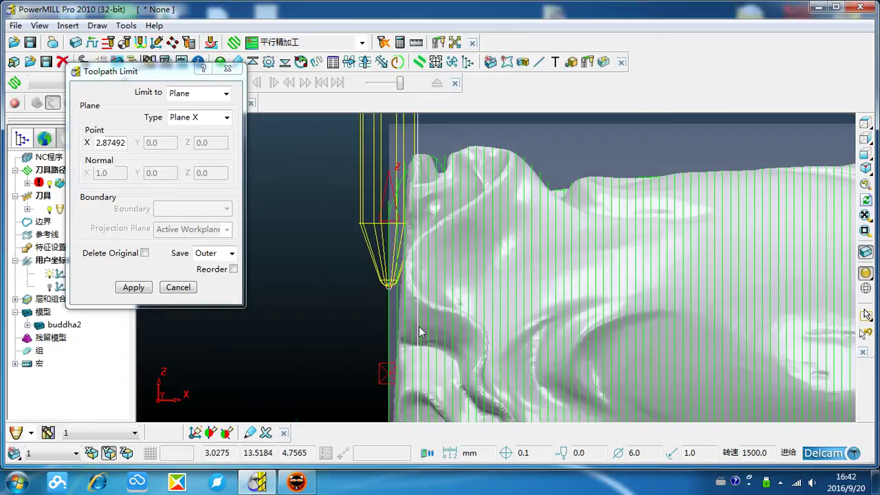
scroll(451, 278, "up", 6)
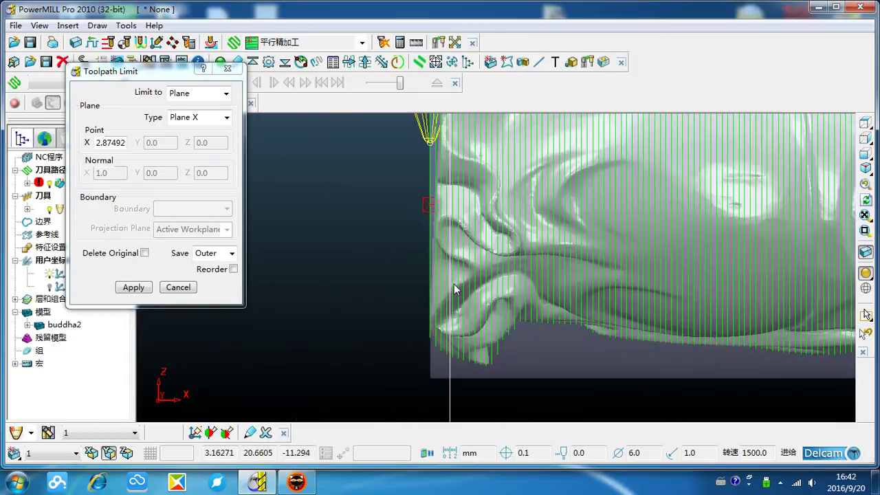
scroll(364, 334, "down", 4)
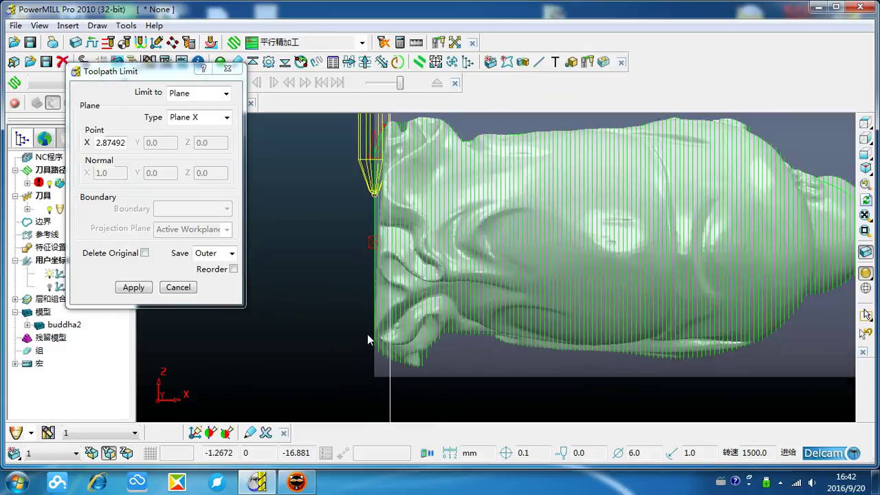
scroll(392, 262, "up", 5)
scroll(388, 255, "up", 2)
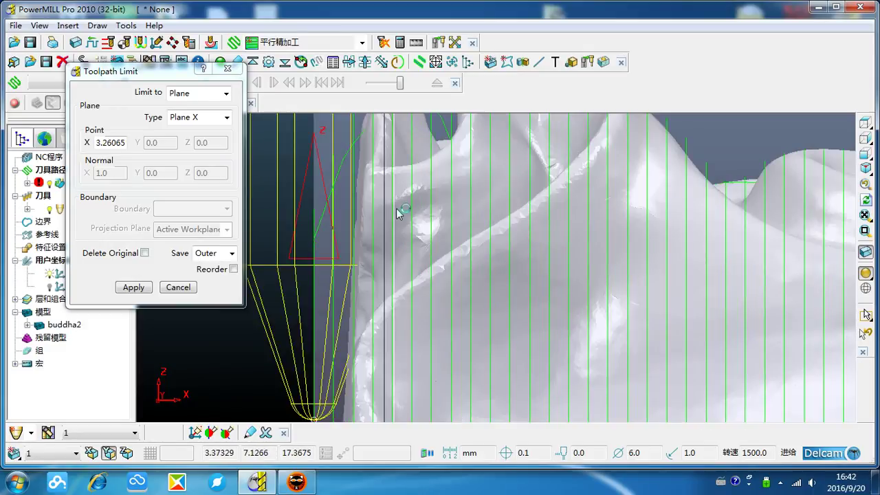
scroll(415, 259, "up", 2)
scroll(415, 255, "down", 6)
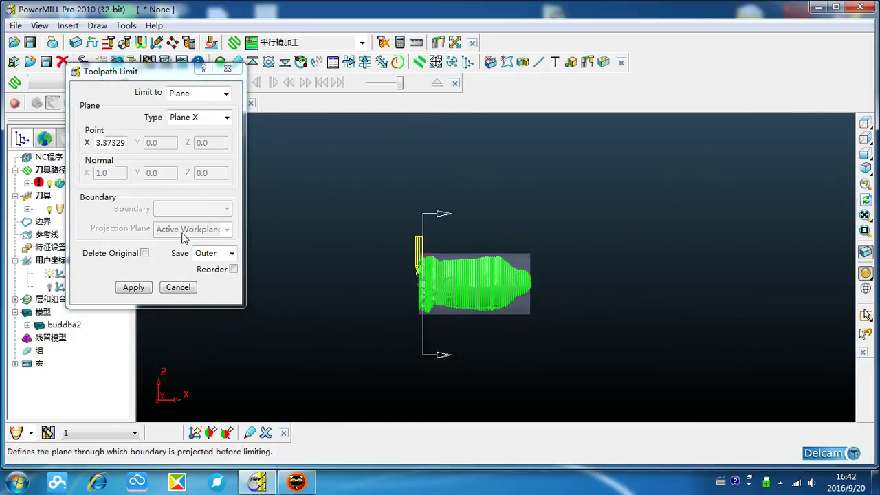
left_click(134, 287)
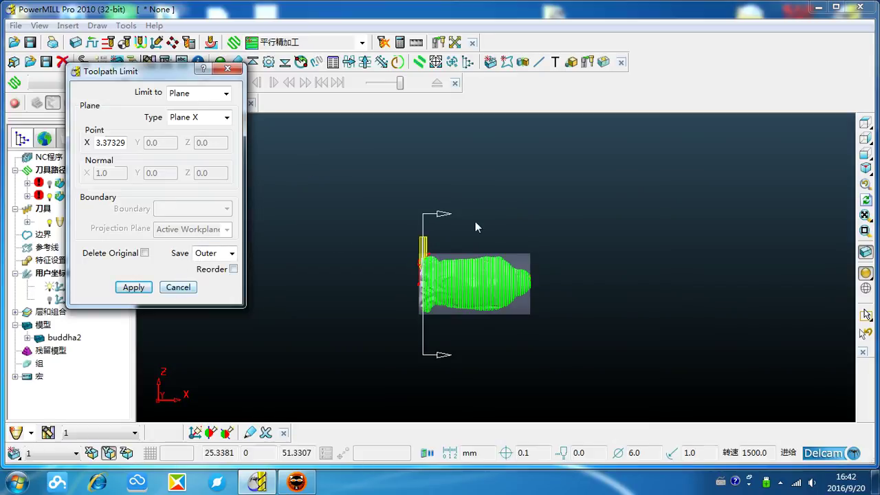
Trim the head end of the limited toolpath, saving the inner portion at an X plane of 89.9993
left_click(232, 253)
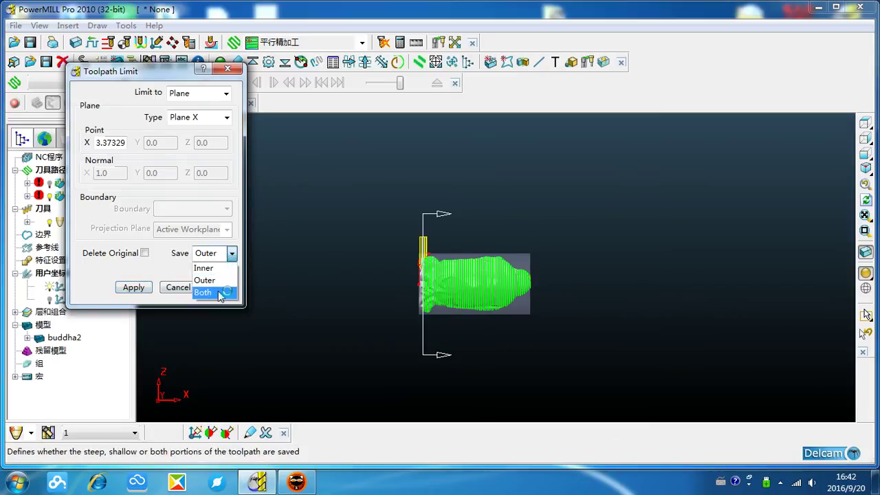
left_click(204, 269)
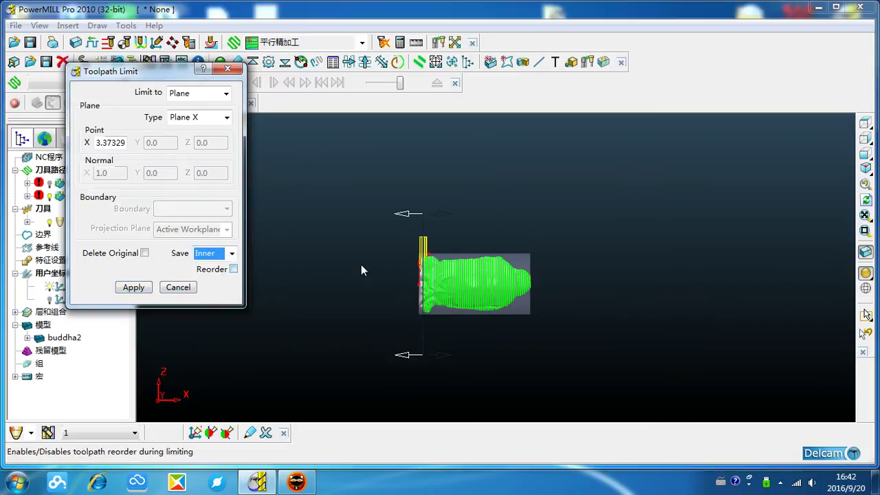
left_click(525, 273)
scroll(527, 275, "down", 1)
scroll(529, 278, "up", 5)
scroll(543, 278, "up", 3)
left_click(530, 264)
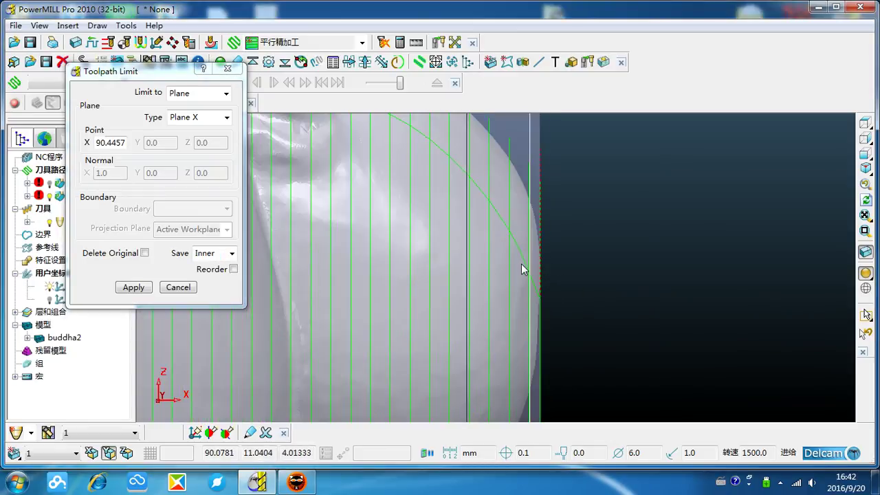
left_click(509, 263)
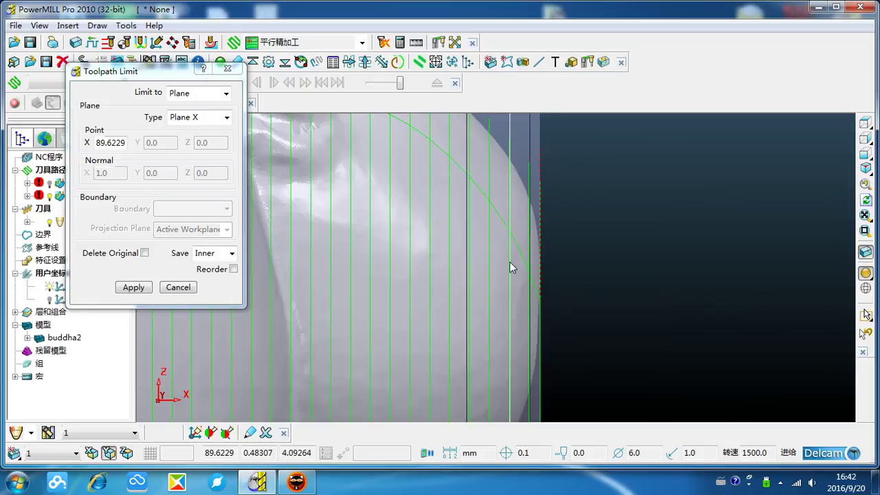
left_click(518, 262)
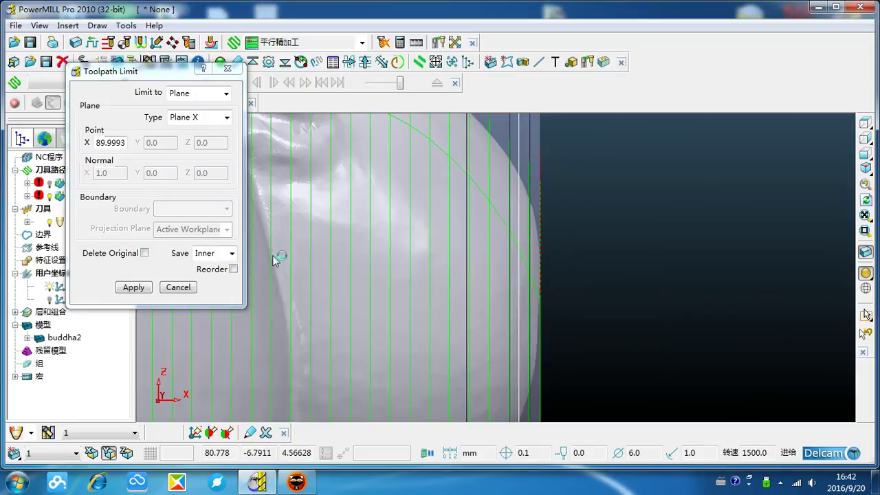
left_click(134, 286)
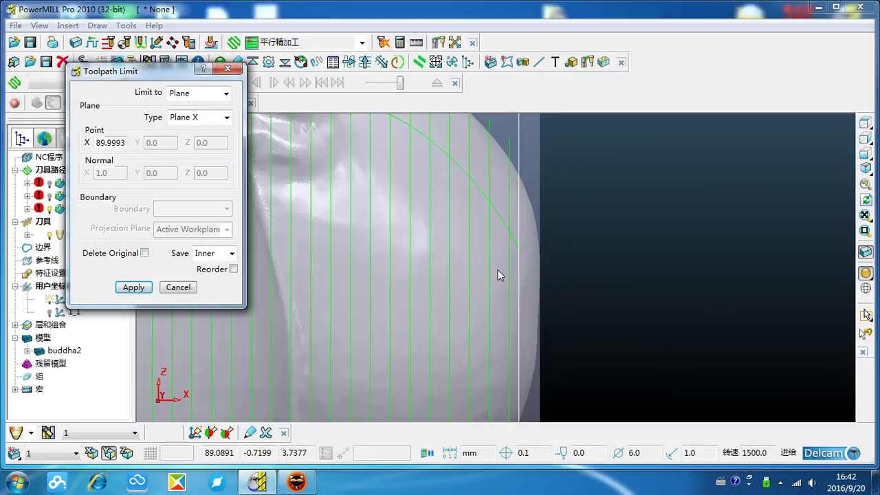
Close the limit form and delete toolpaths 1 and 1_1, keeping only the twice-trimmed toolpath 1_1_1
scroll(436, 272, "down", 5)
scroll(481, 255, "down", 5)
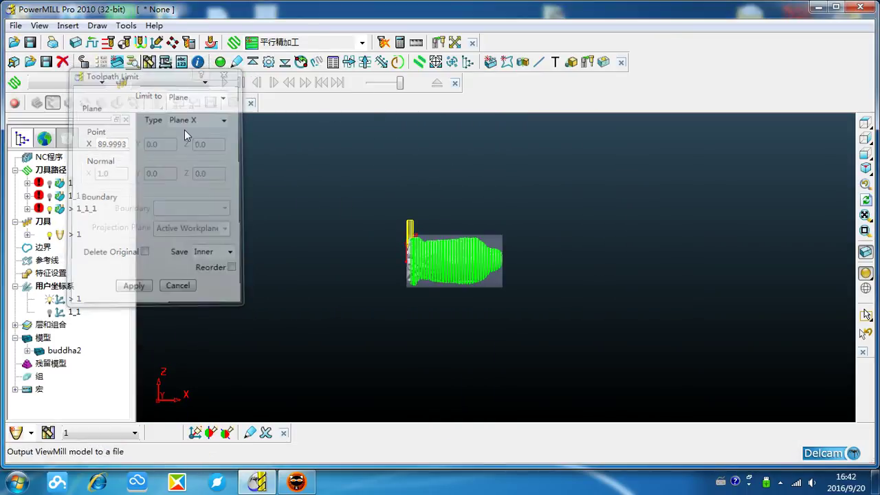
key("Delete")
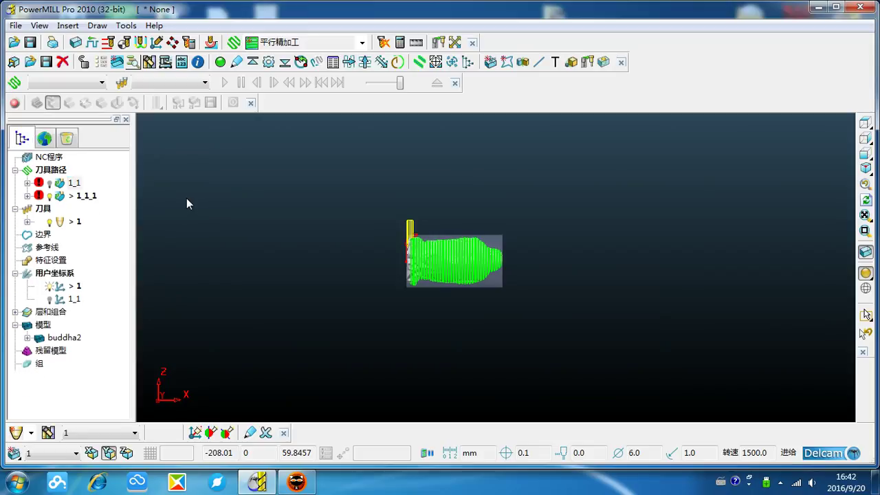
left_click(77, 184)
key("Delete")
left_click(81, 184)
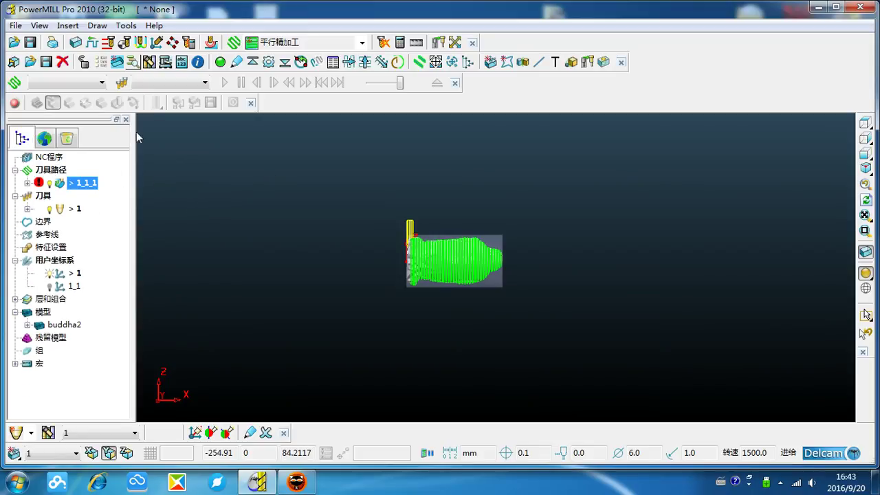
Calculate the rapid move heights with a Plane safe area on workplane 1 and apply them to toolpath 1_1_1
left_click(111, 45)
left_click(212, 138)
left_click(186, 166)
left_click(218, 315)
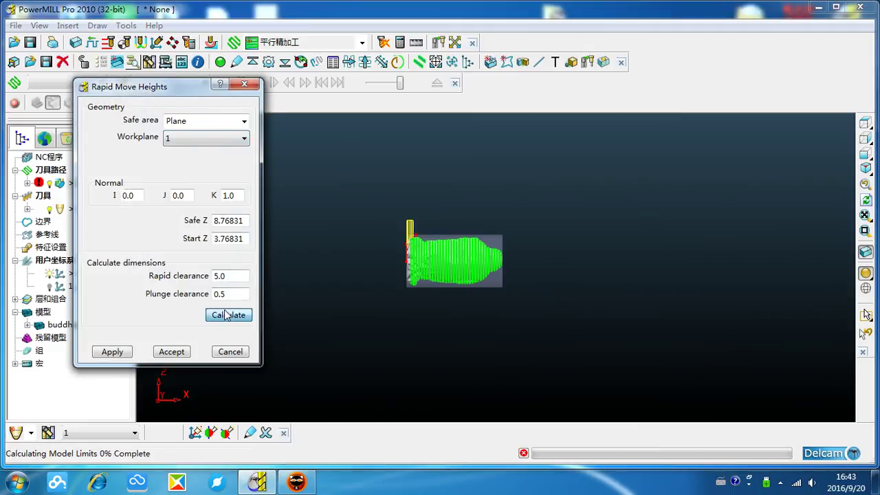
left_click(172, 352)
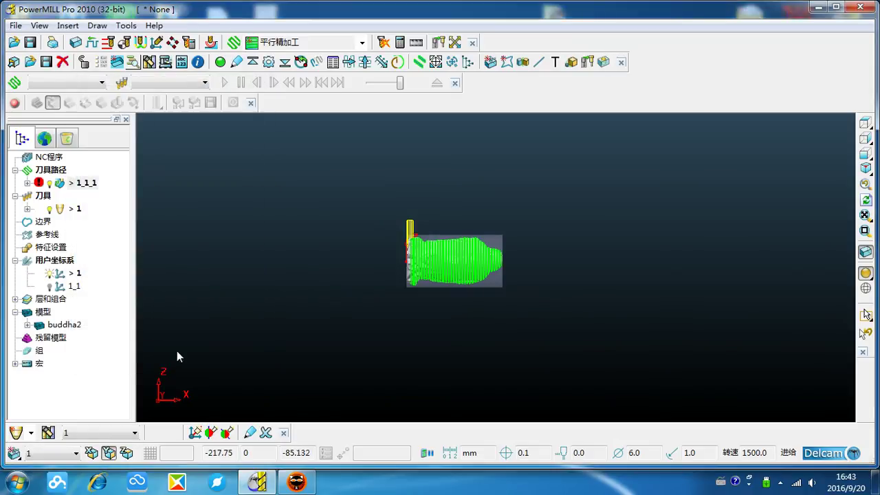
left_click(112, 45)
left_click(112, 351)
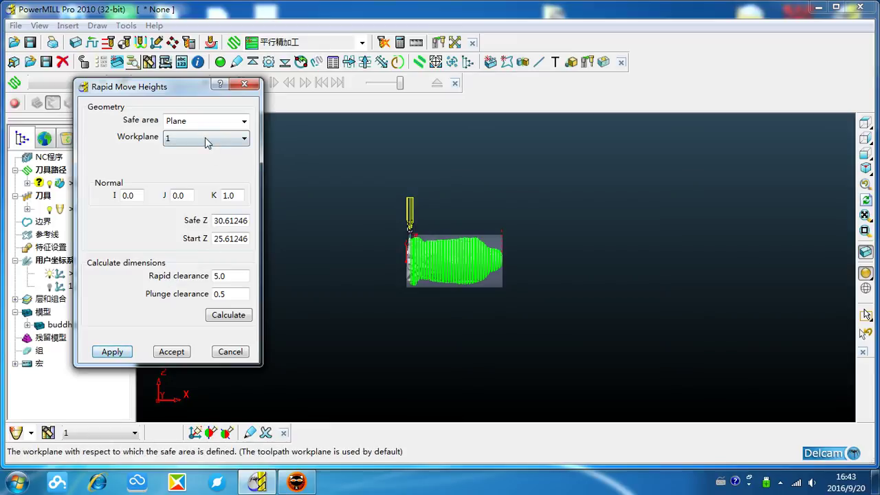
left_click(244, 84)
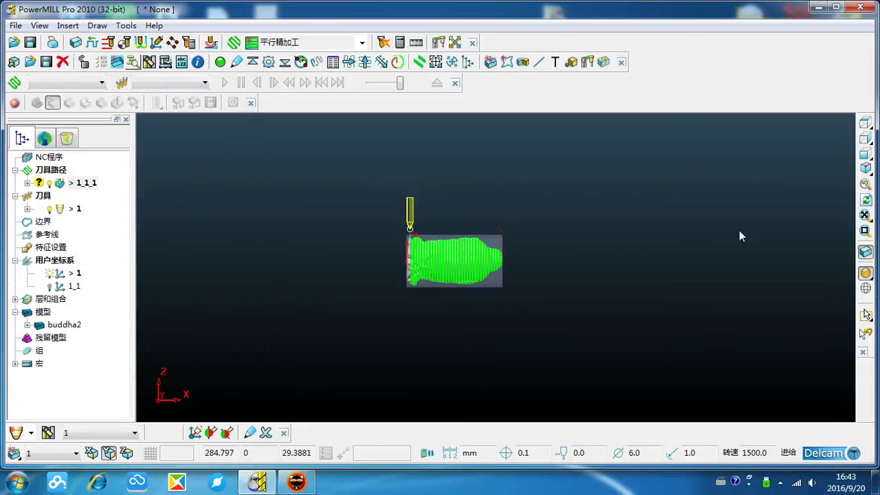
Change the rapid move safe area to Cylinder on workplane 1 and recalculate its dimensions
left_click(865, 168)
middle_click_drag(467, 216, 420, 208)
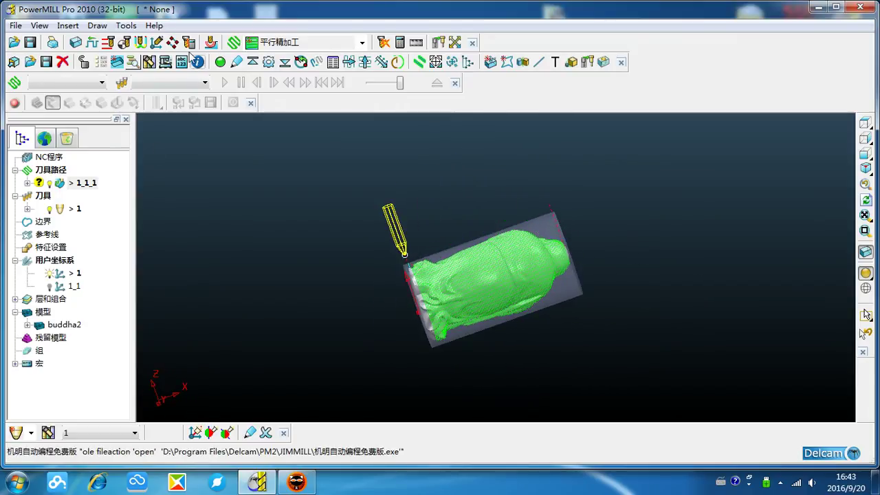
left_click(124, 44)
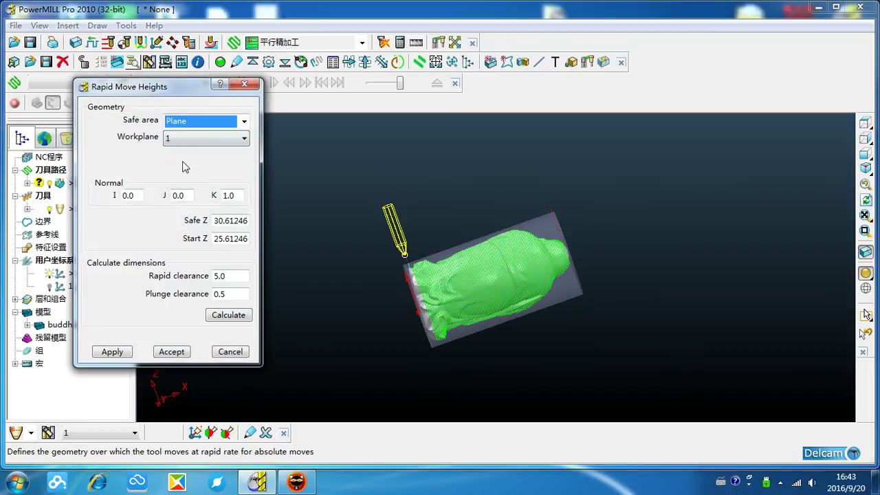
left_click(210, 121)
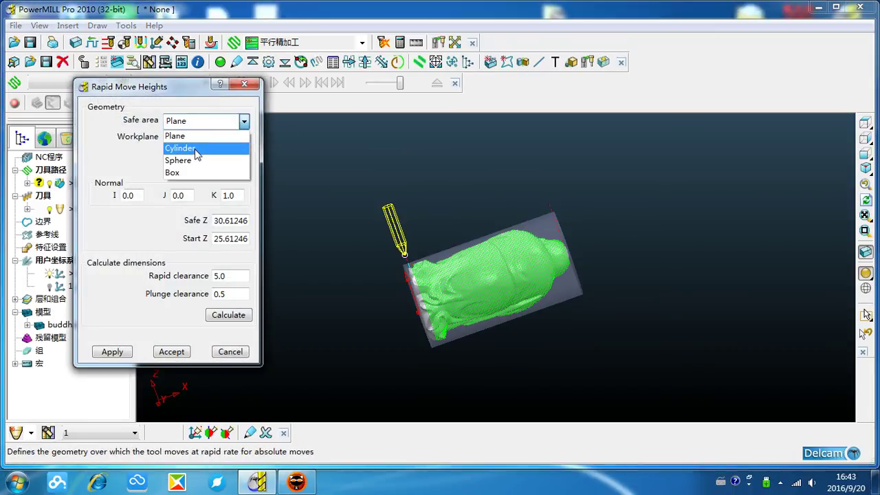
left_click(195, 149)
left_click(227, 315)
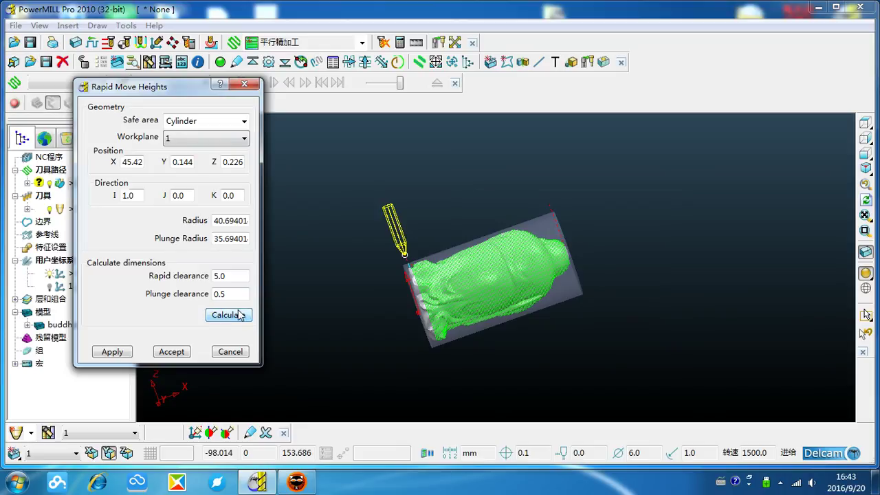
left_click(171, 352)
middle_click_drag(331, 278, 349, 232)
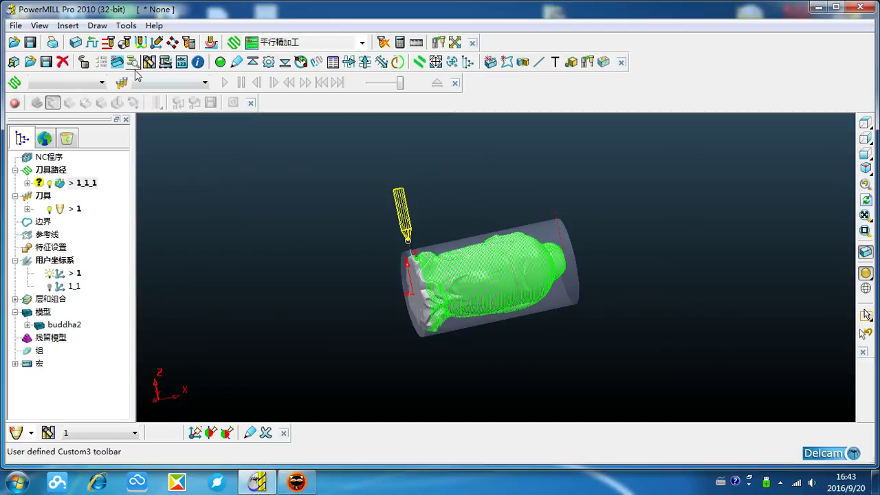
Reference the cylindrical safe area to workplane 1_1 and recalculate its radii
left_click(108, 43)
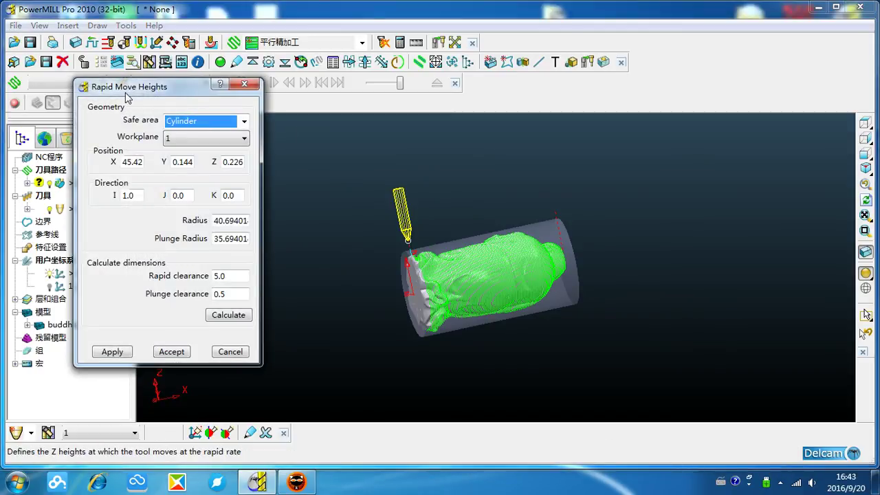
left_click(243, 122)
left_click(244, 121)
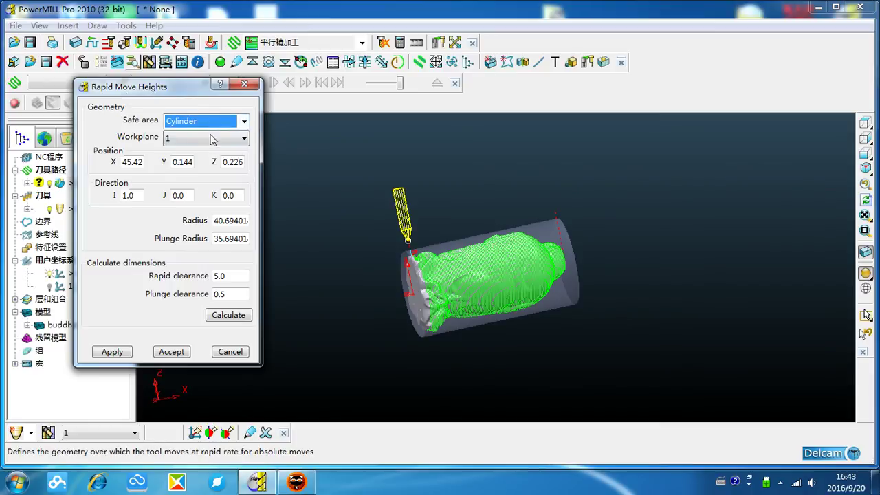
left_click(227, 138)
left_click(197, 179)
left_click(234, 317)
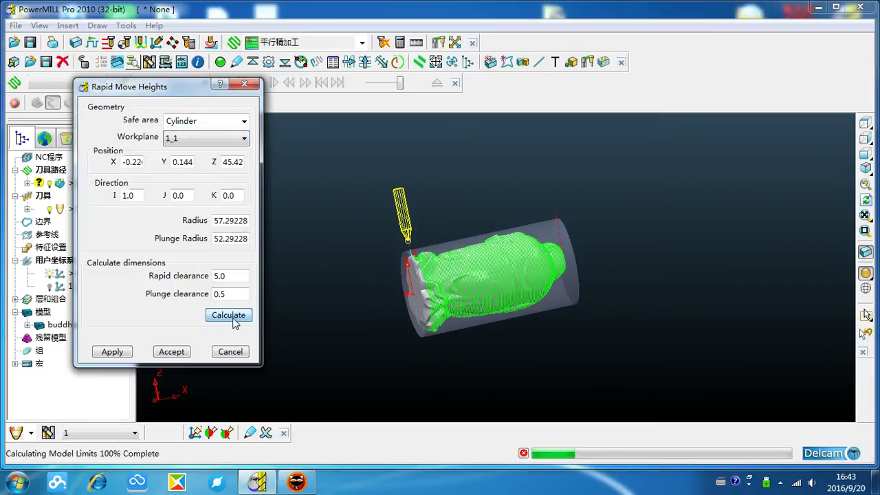
left_click(171, 352)
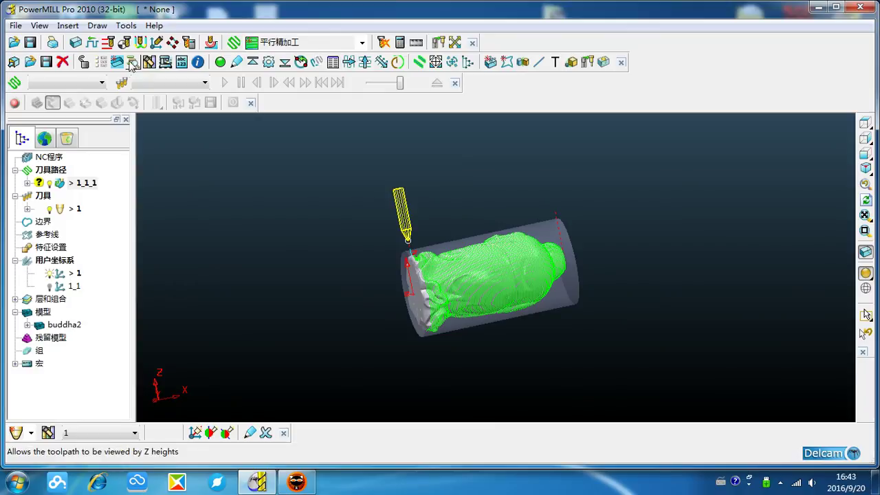
Apply the cylindrical safe area on workplane 1_1 to the active toolpath and check the rapid moves from the side
middle_click_drag(222, 143, 273, 163)
left_click(108, 42)
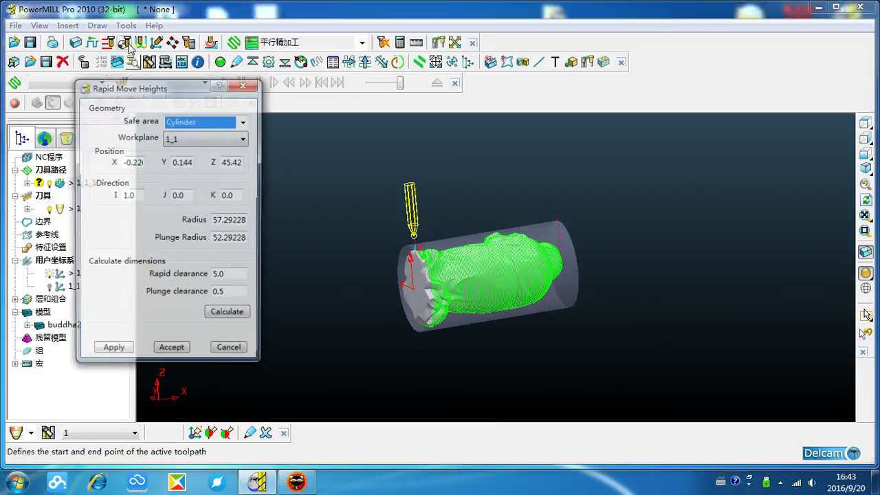
left_click(112, 351)
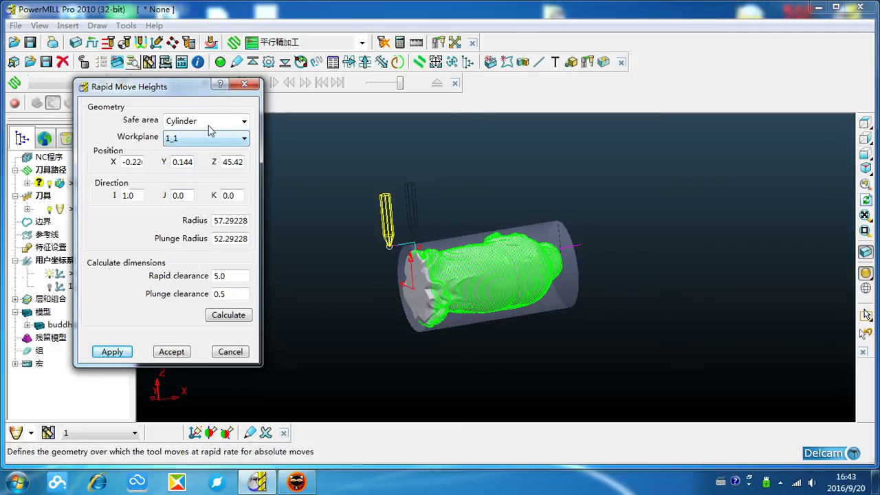
left_click(221, 315)
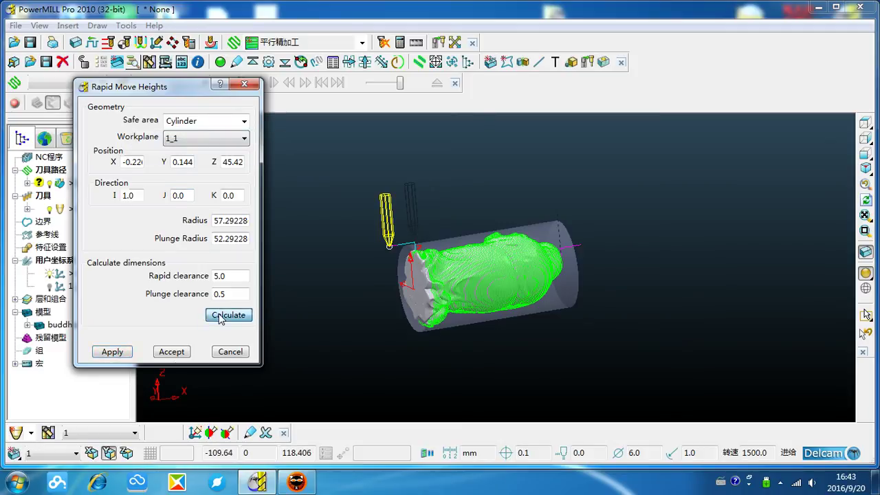
left_click(180, 353)
middle_click_drag(193, 332, 137, 142)
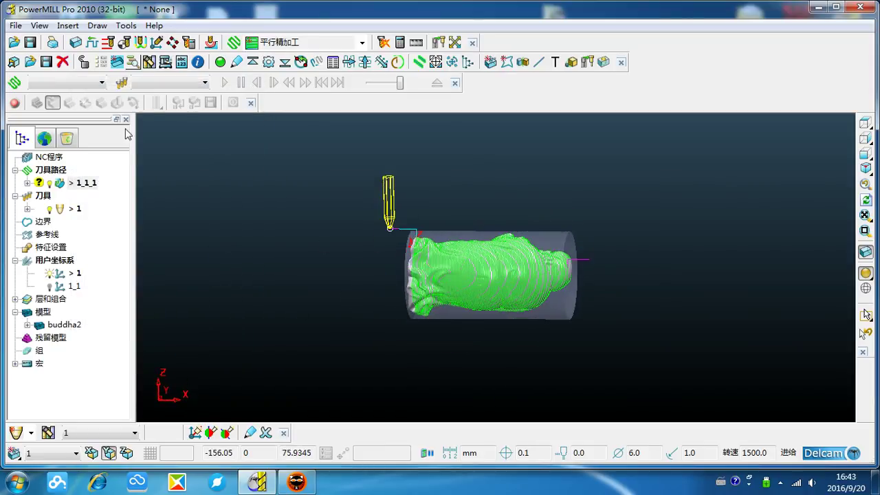
Set the rapid move safe area back to Plane on workplane 1 and recalculate the safe and start heights
left_click(132, 62)
left_click(215, 139)
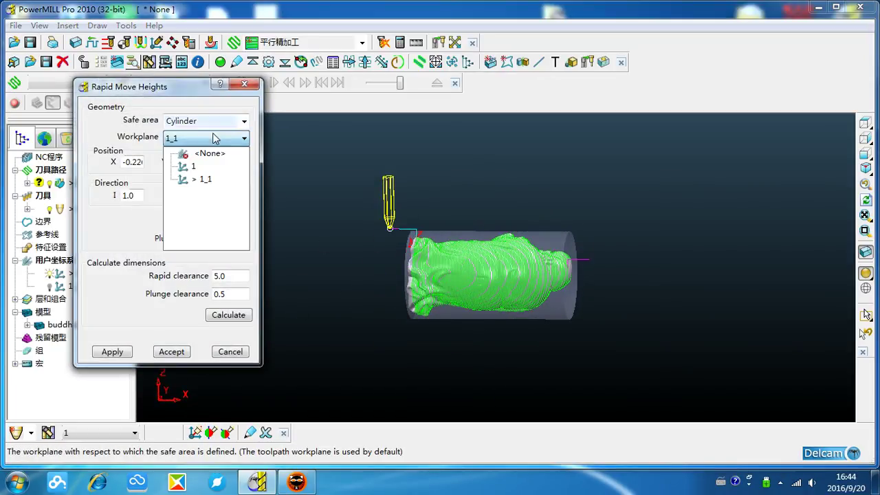
left_click(193, 166)
left_click(203, 121)
left_click(196, 136)
left_click(228, 314)
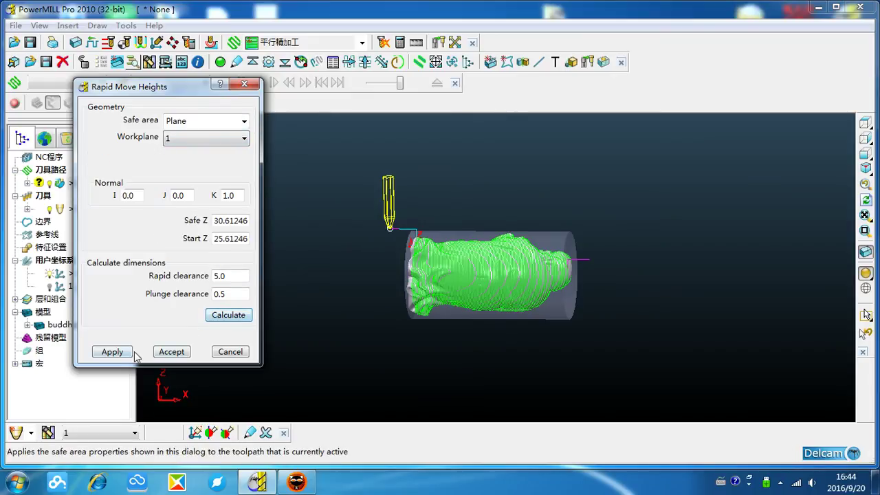
left_click(172, 352)
Apply the plane-based rapid move heights to toolpath 1_1_1 and check the tool's start position around the block
middle_click_drag(144, 347, 254, 224)
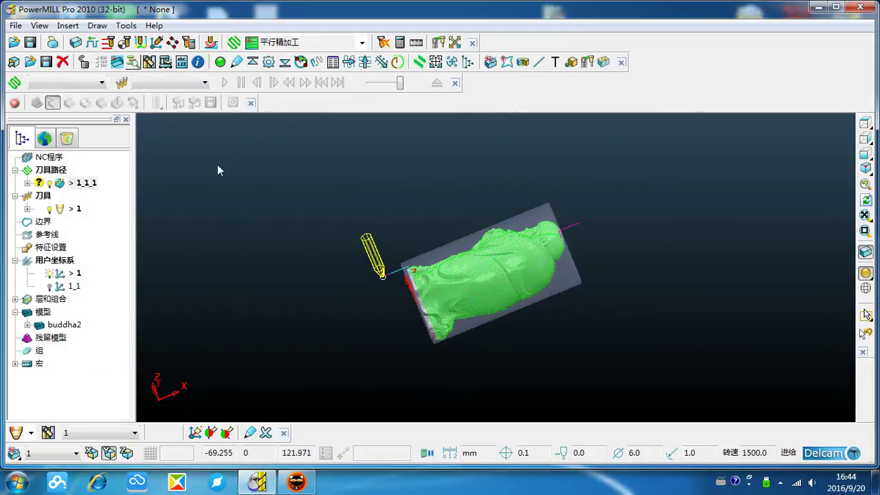
left_click(108, 43)
left_click(112, 352)
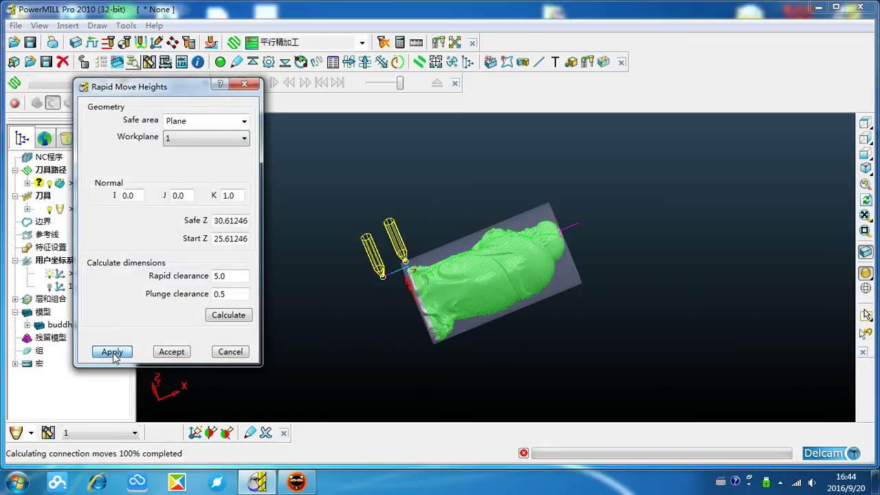
left_click(172, 353)
middle_click_drag(195, 325, 443, 249)
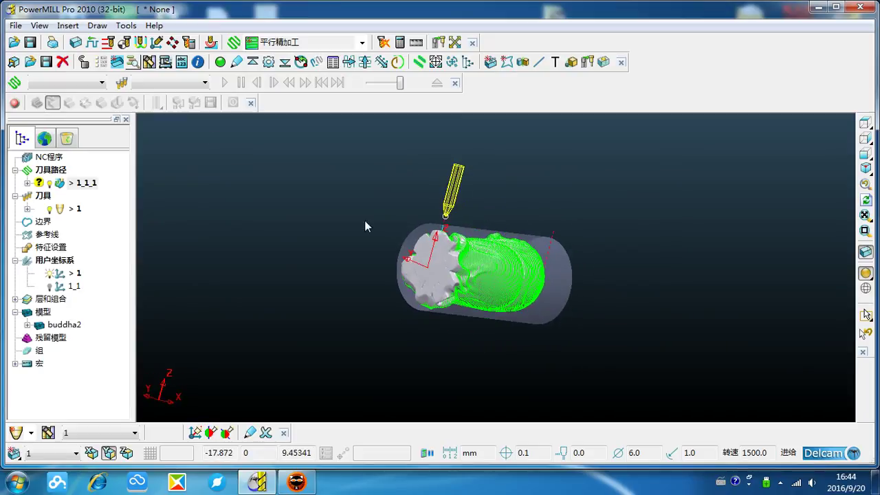
Review the safe area types offered for the rapid move heights and leave the settings as they are
left_click(108, 42)
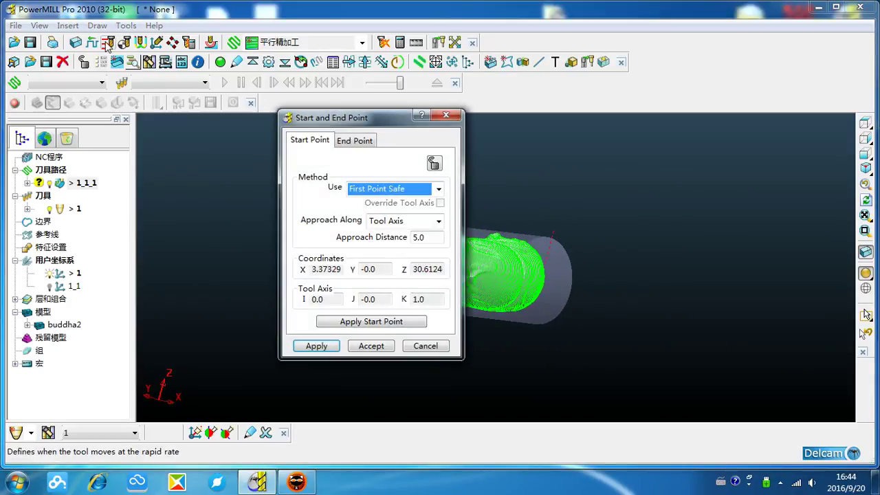
left_click(446, 115)
left_click(94, 42)
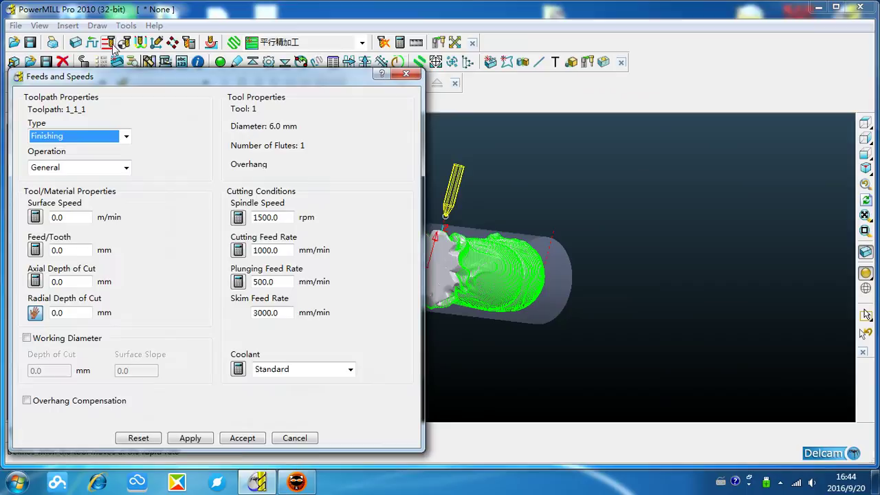
left_click(406, 74)
left_click(109, 42)
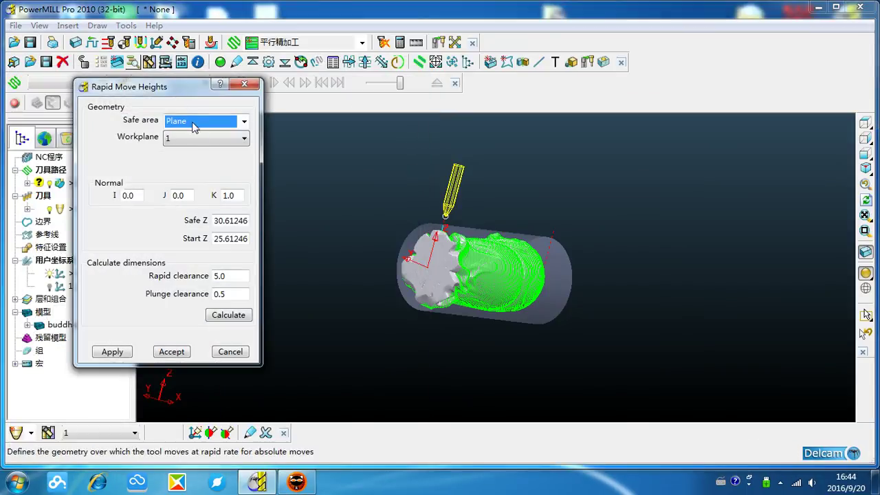
left_click(198, 122)
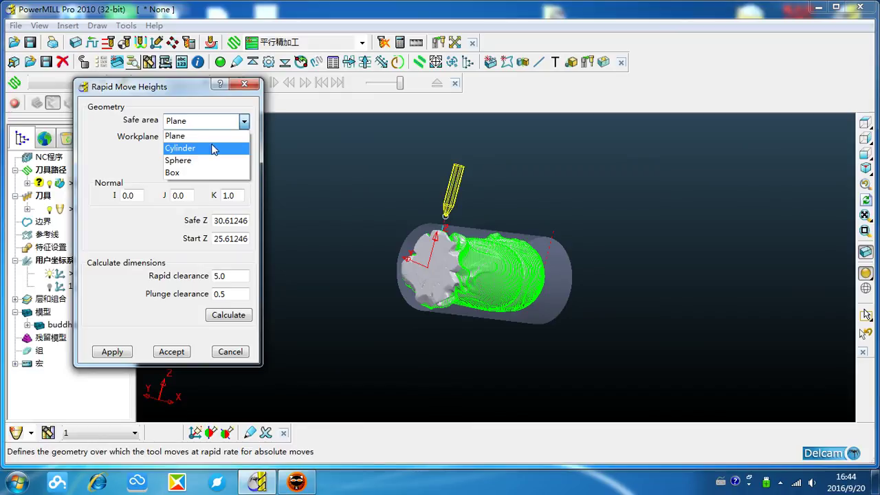
left_click(252, 91)
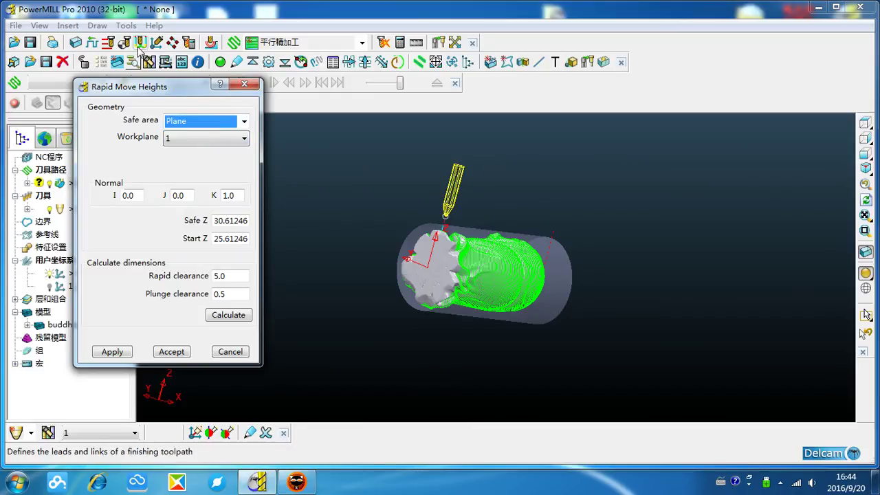
left_click(246, 85)
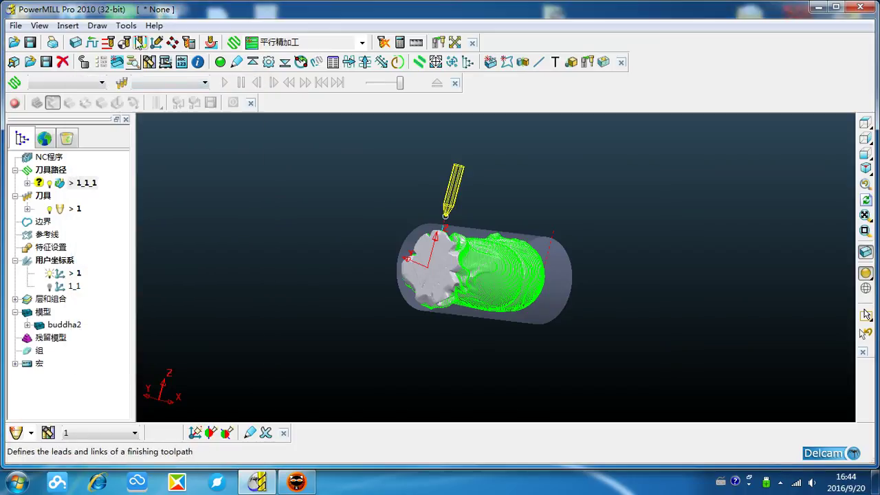
Set the toolpath's short links to On Surface and its long and default links to Skim, and apply the links
left_click(140, 43)
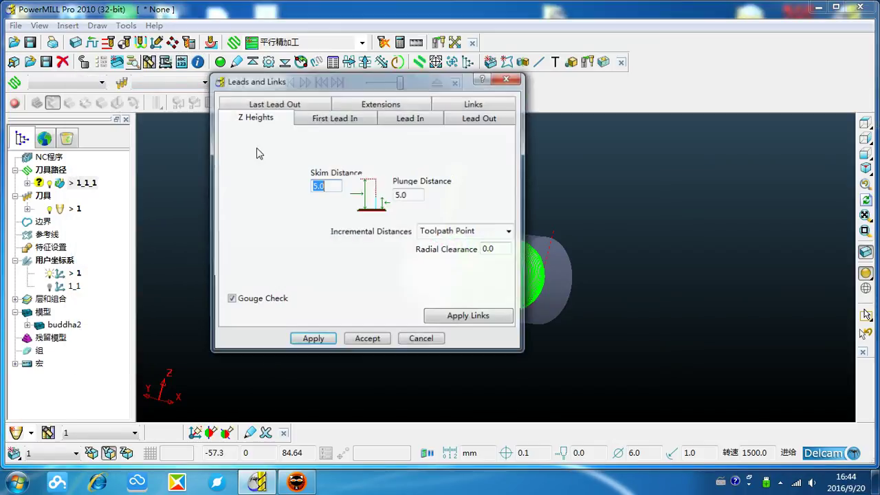
left_click(474, 104)
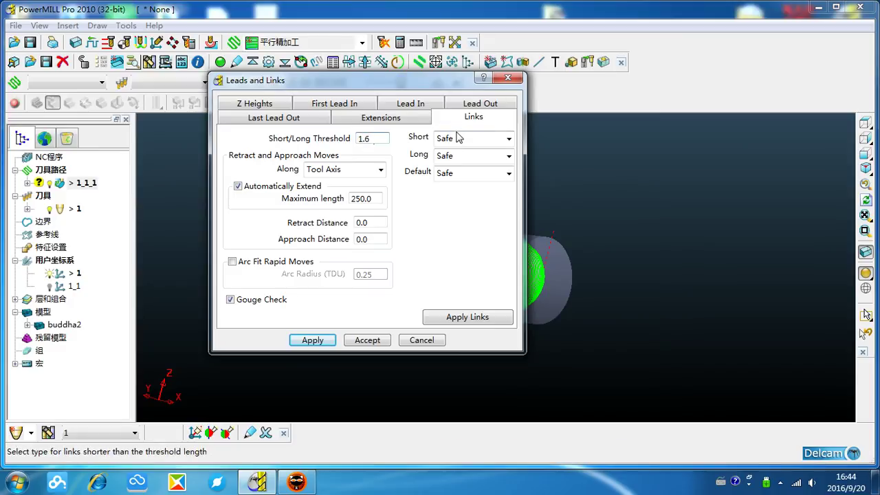
left_click(509, 139)
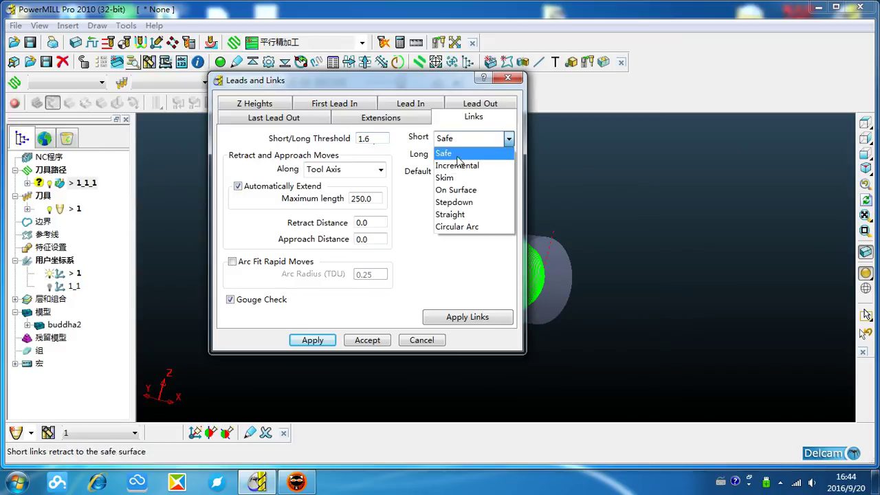
left_click(479, 190)
left_click(508, 155)
left_click(469, 199)
left_click(467, 173)
left_click(463, 211)
left_click(481, 316)
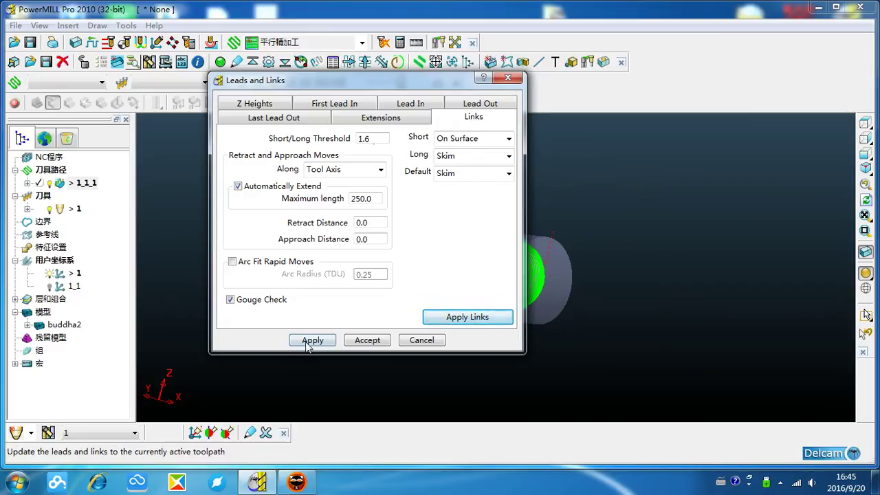
left_click(368, 340)
Switch on the display of toolpath 1_1_1 and inspect its linked passes around the statue
middle_click_drag(378, 211, 248, 236)
middle_click_drag(581, 254, 509, 266)
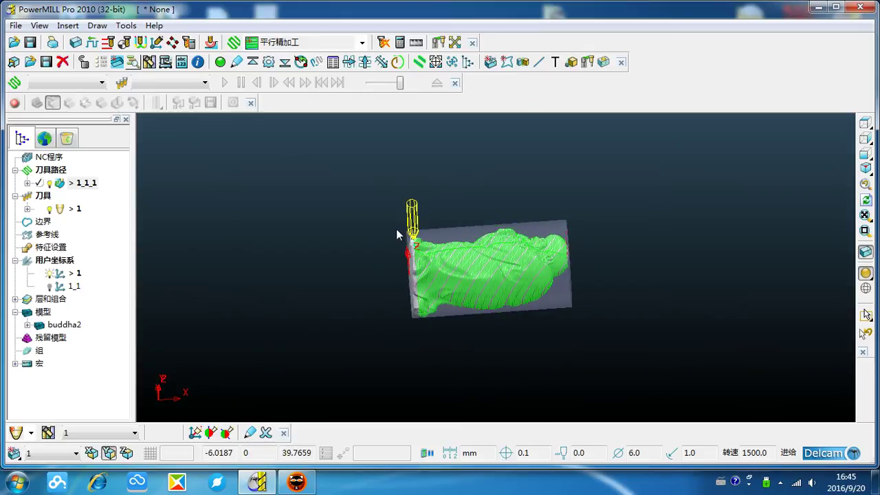
left_click(50, 184)
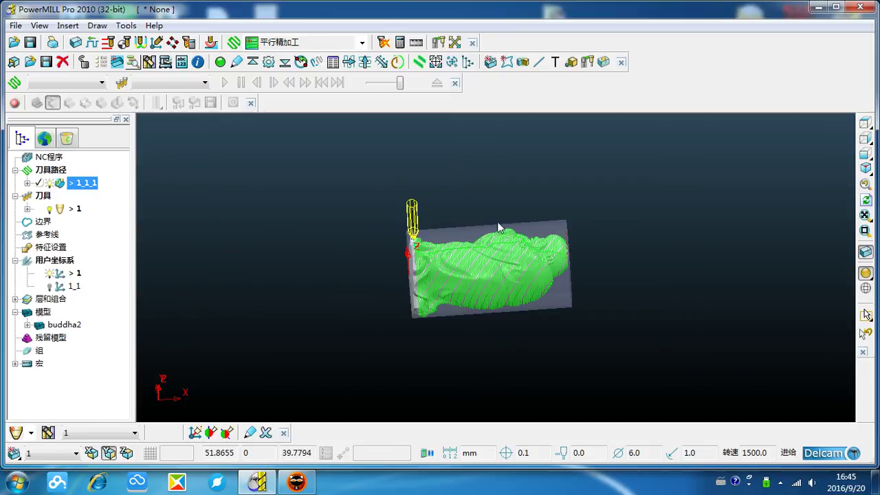
mouse_move(652, 216)
middle_mouse_down()
mouse_move(697, 181)
mouse_move(595, 248)
mouse_move(651, 201)
mouse_move(647, 206)
middle_mouse_up()
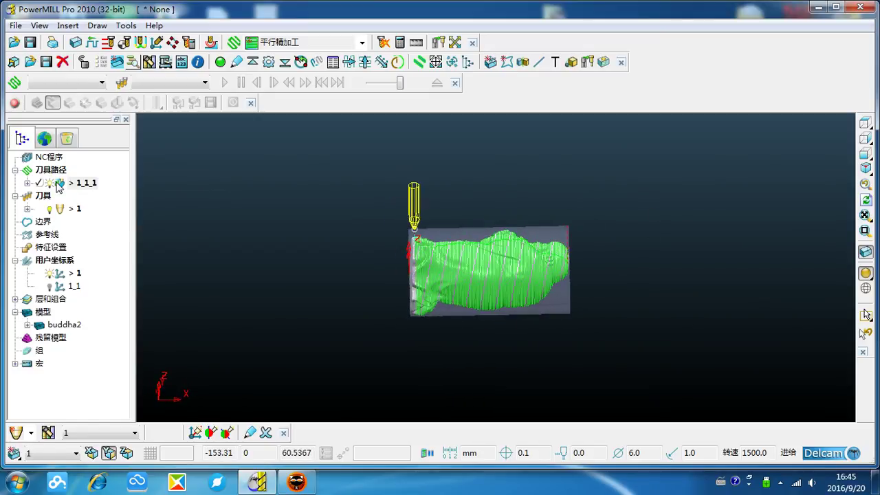
Create a new NC program in the project
left_click(40, 158)
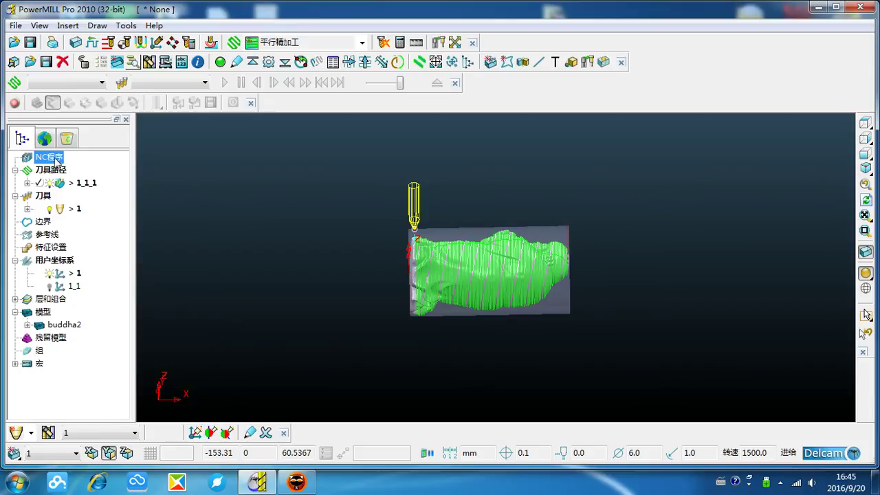
right_click(56, 159)
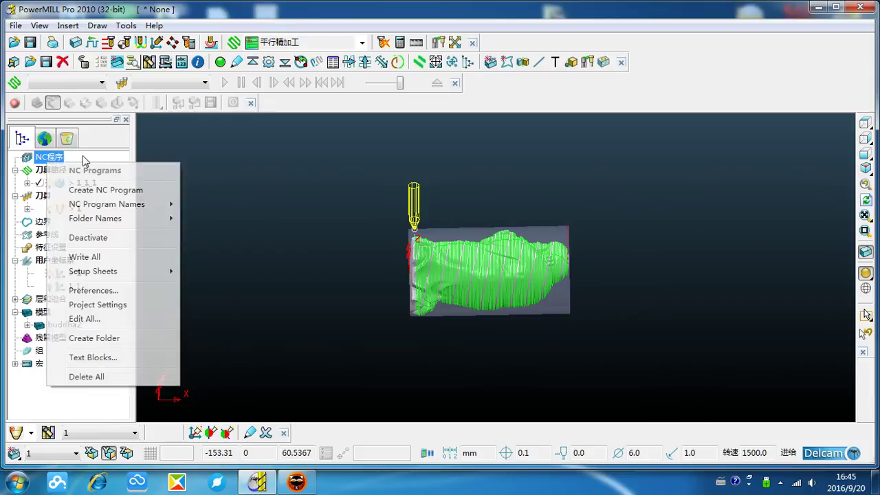
left_click(128, 190)
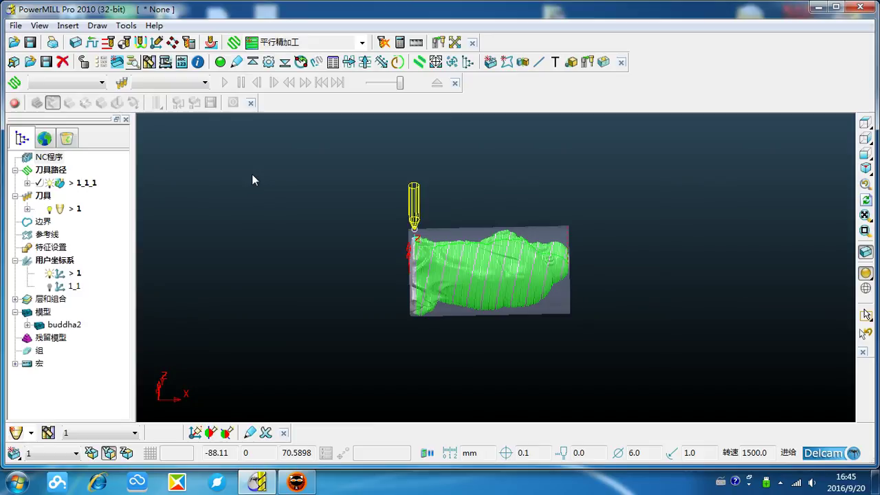
right_click(58, 160)
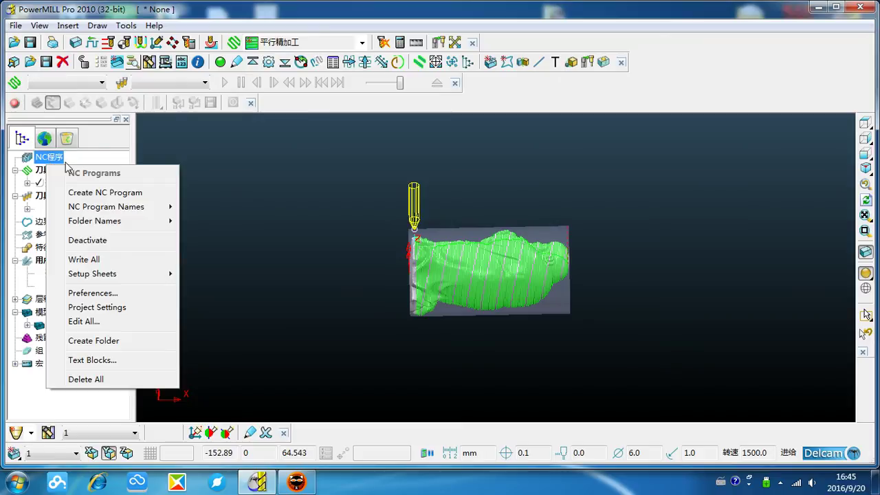
left_click(128, 198)
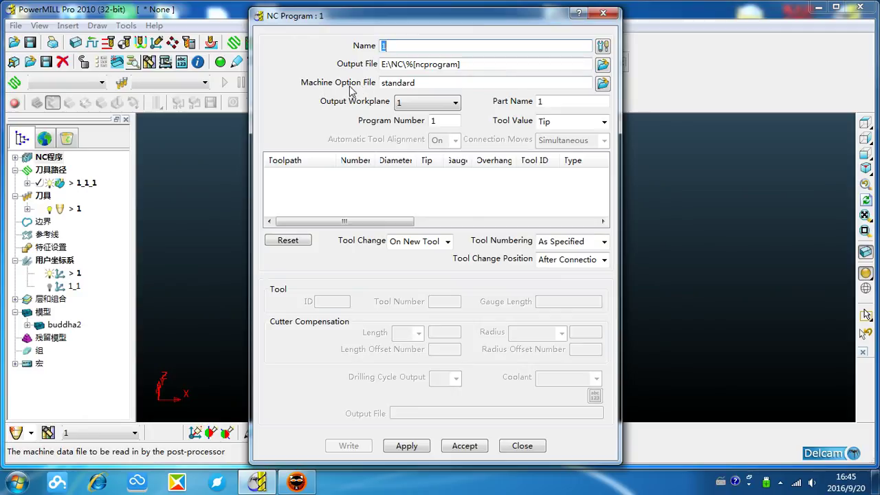
Select FANUC15M-4A.OPT from the desktop as the NC program's machine option file, filtering for machine option files
left_click(602, 82)
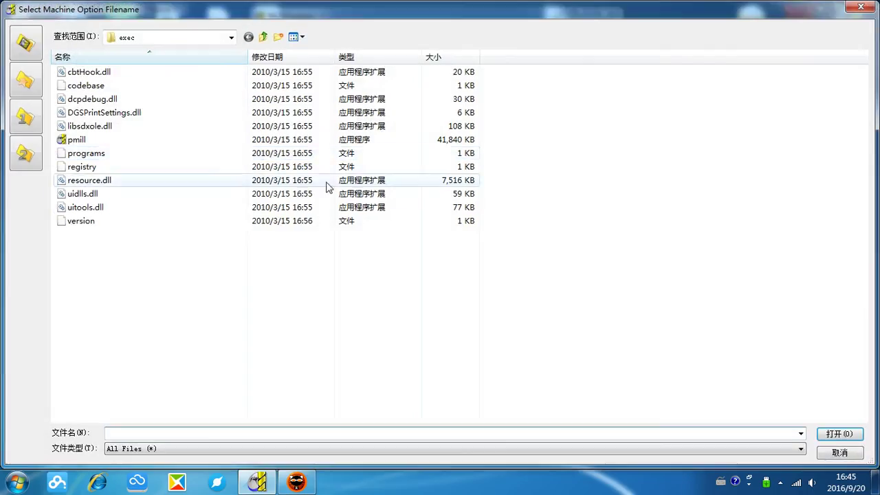
left_click(202, 38)
key("F4")
left_click(169, 63)
left_click(172, 450)
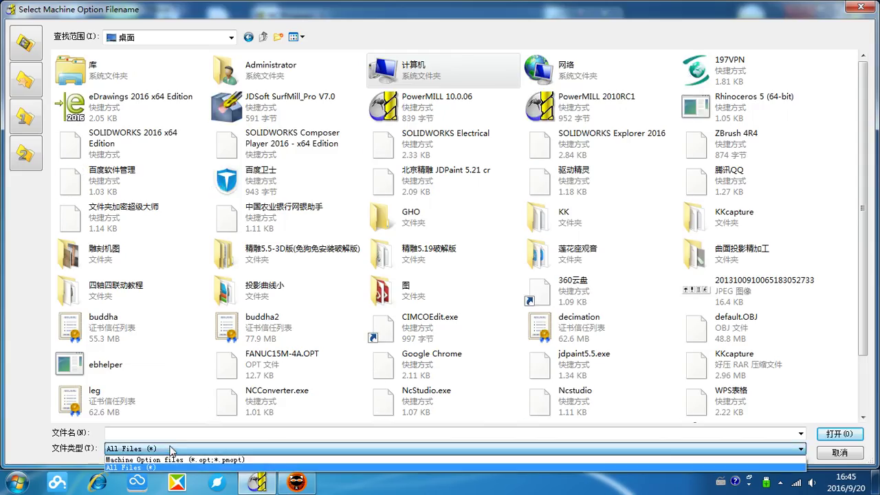
left_click(172, 466)
left_click(138, 184)
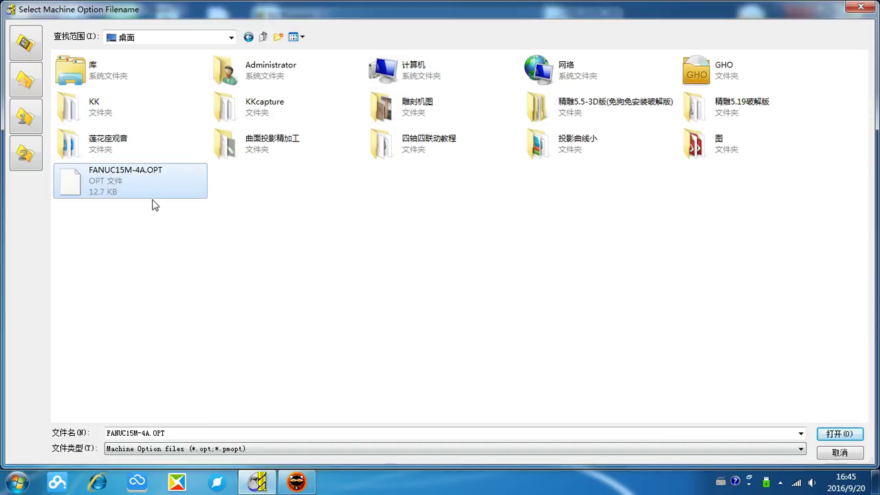
left_click(167, 227)
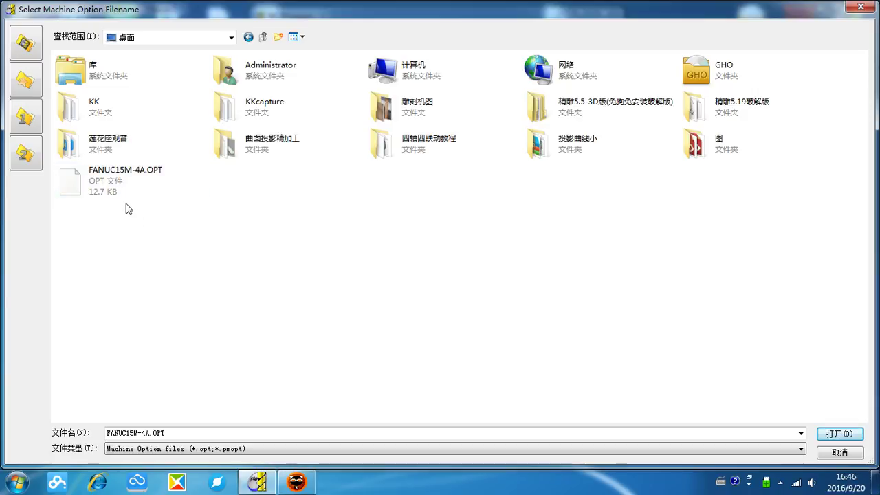
left_click(114, 186)
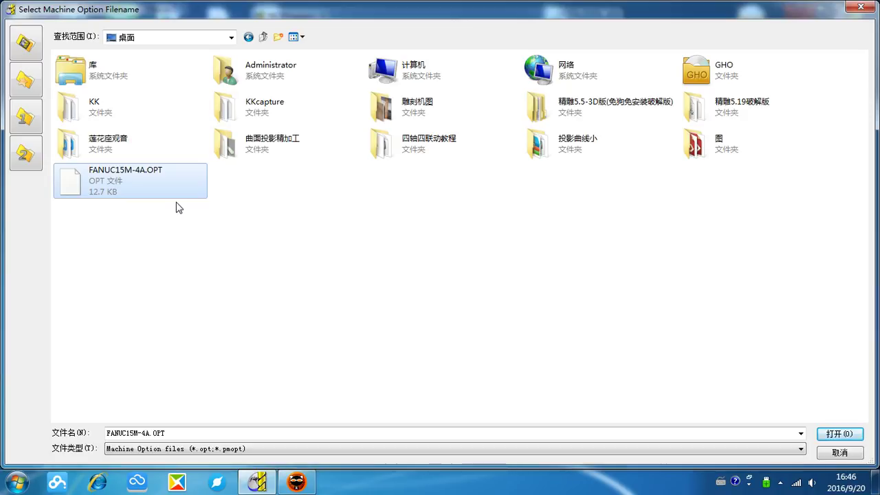
left_click(158, 213)
left_click(161, 195)
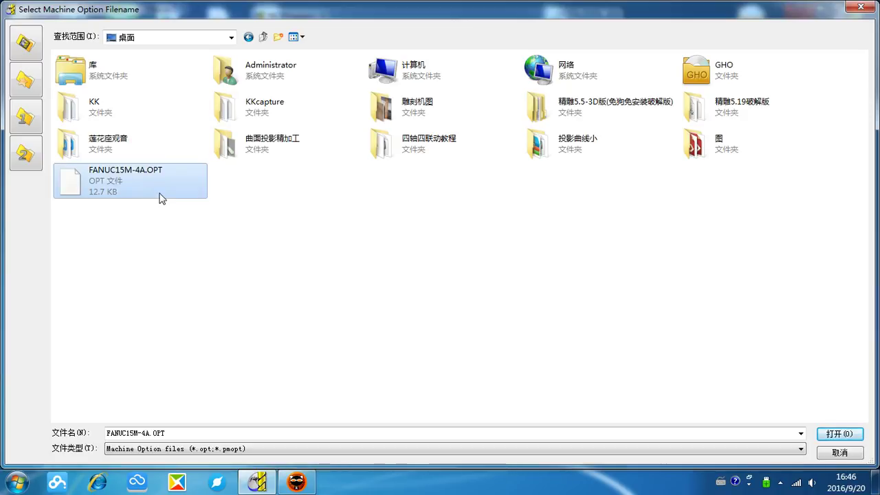
left_click(851, 433)
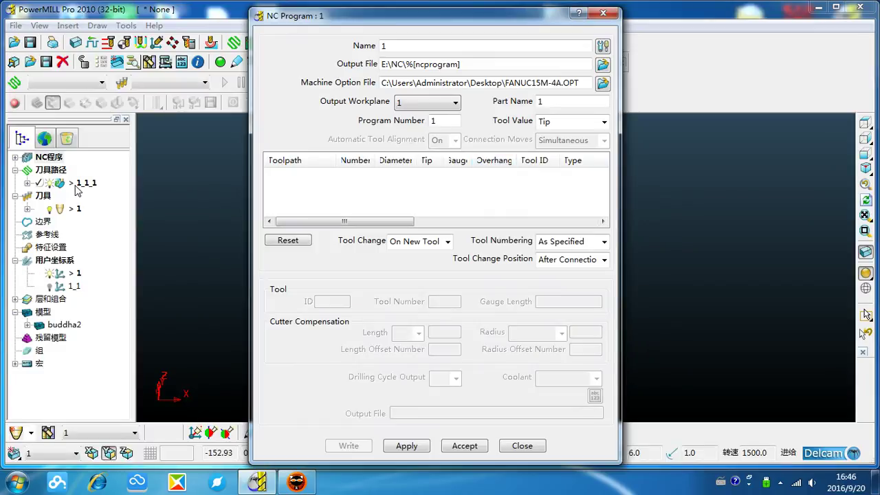
Add toolpath 1_1_1 to the NC program
right_click(74, 187)
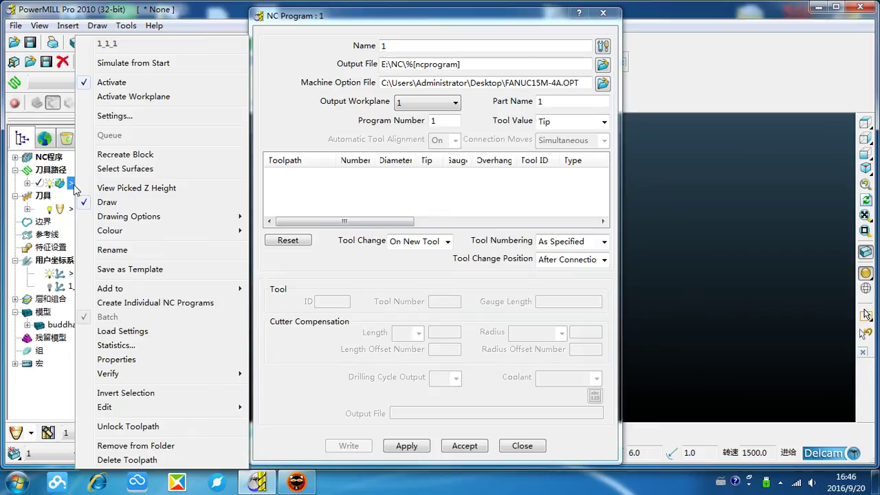
mouse_move(232, 289)
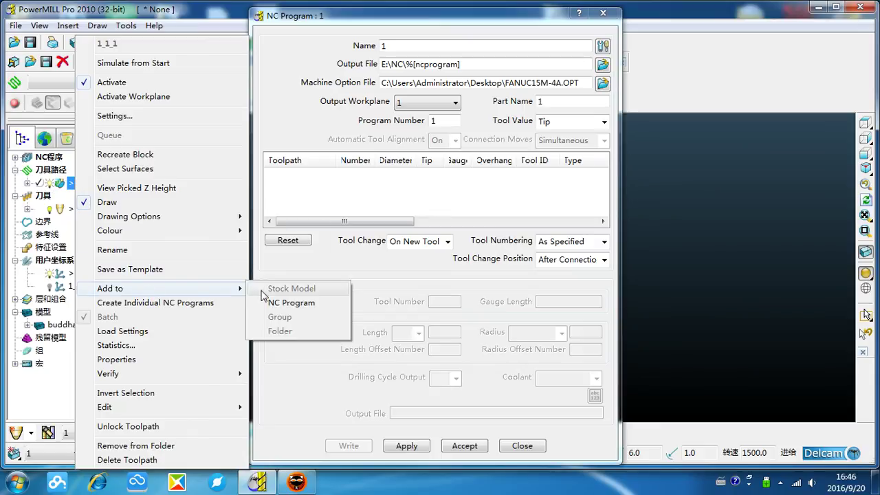
left_click(302, 304)
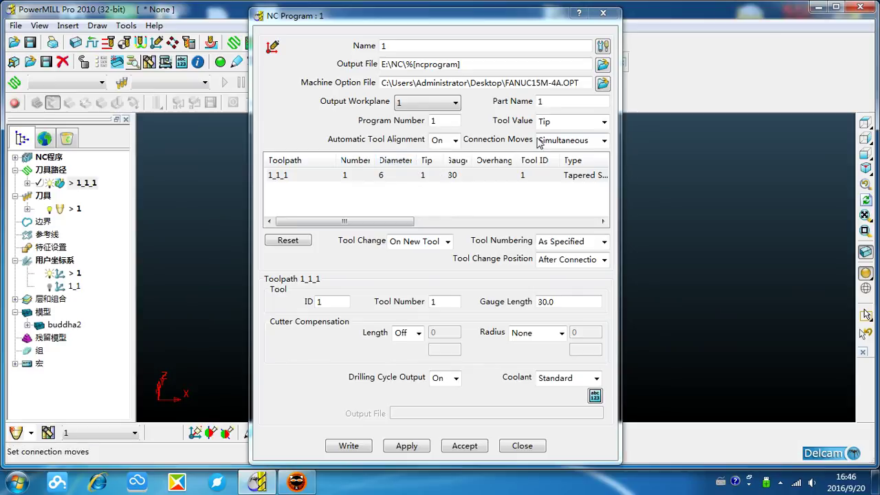
Set the NC program's output file to "4axis toolpath1" as a .tap file on the desktop, dismissing the USB drive notices
left_click(602, 64)
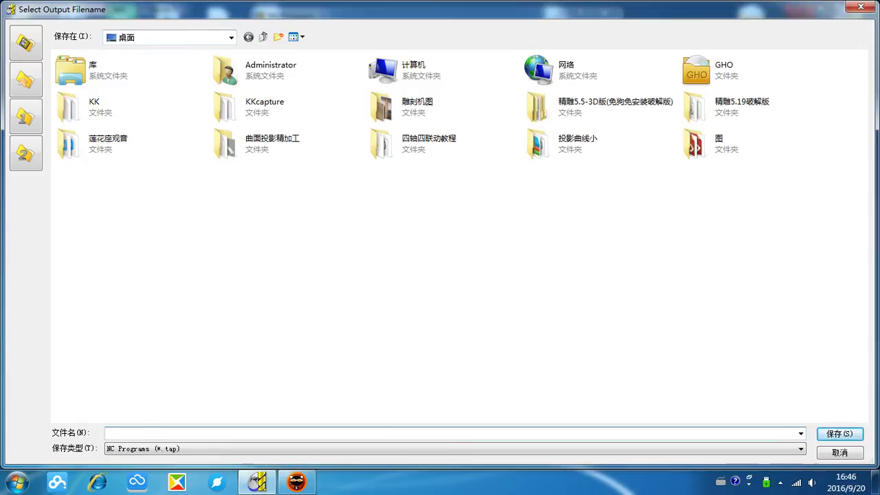
type("toolpah")
key("BackSpace")
key("BackSpace")
key("BackSpace")
key("BackSpace")
key("BackSpace")
key("BackSpace")
key("BackSpace")
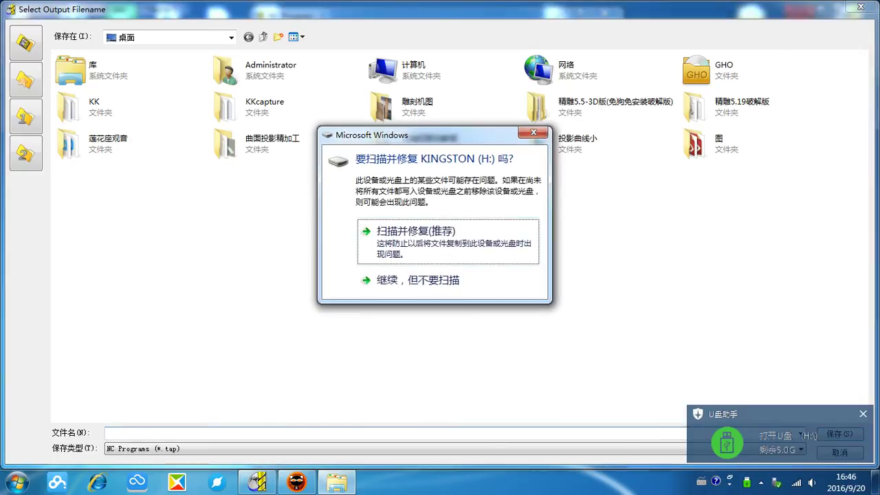
left_click(401, 251)
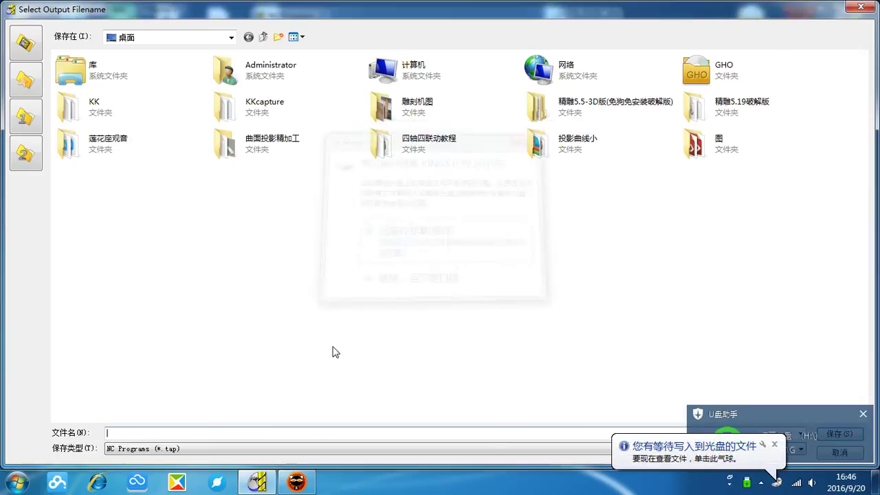
type("4axis toop")
key("BackSpace")
type("lpath1")
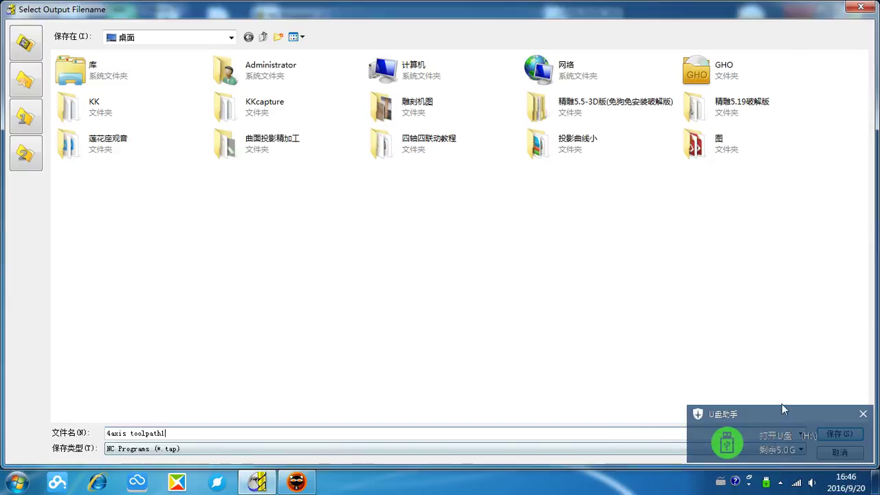
left_click(863, 413)
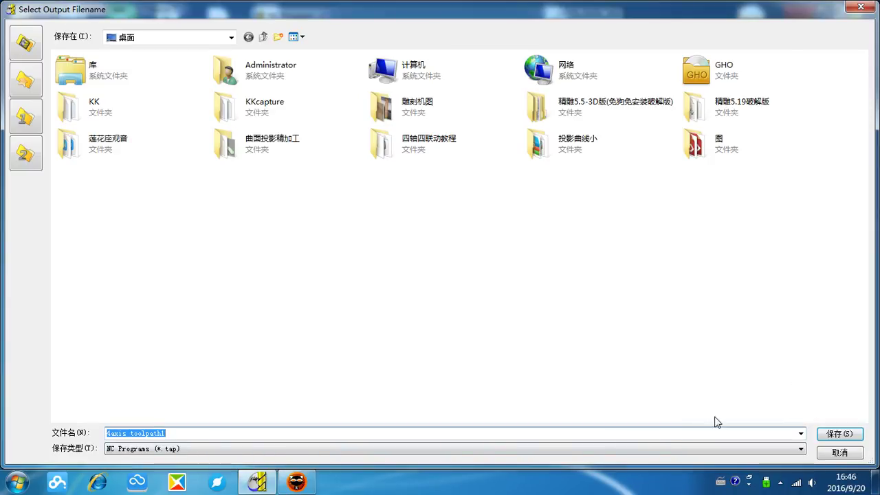
left_click(839, 434)
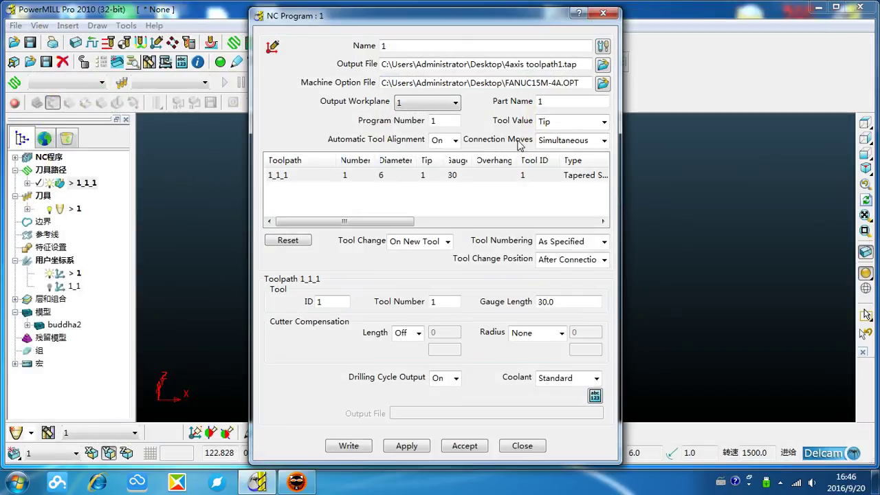
Write the NC program, close the postprocessing report and accept the NC program settings
left_click(349, 446)
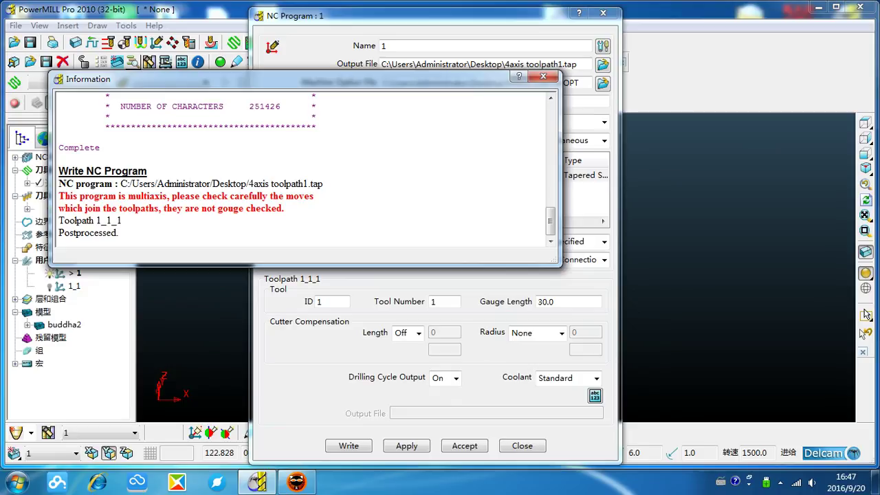
left_click_drag(58, 232, 121, 232)
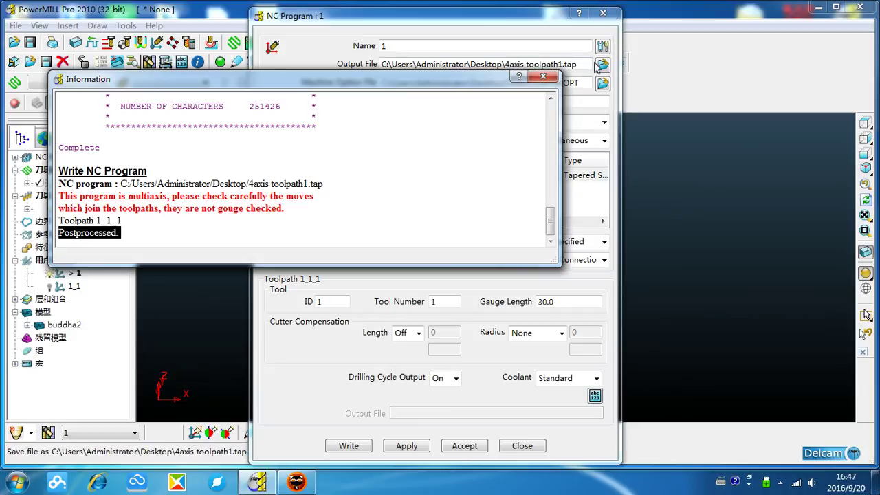
left_click(543, 75)
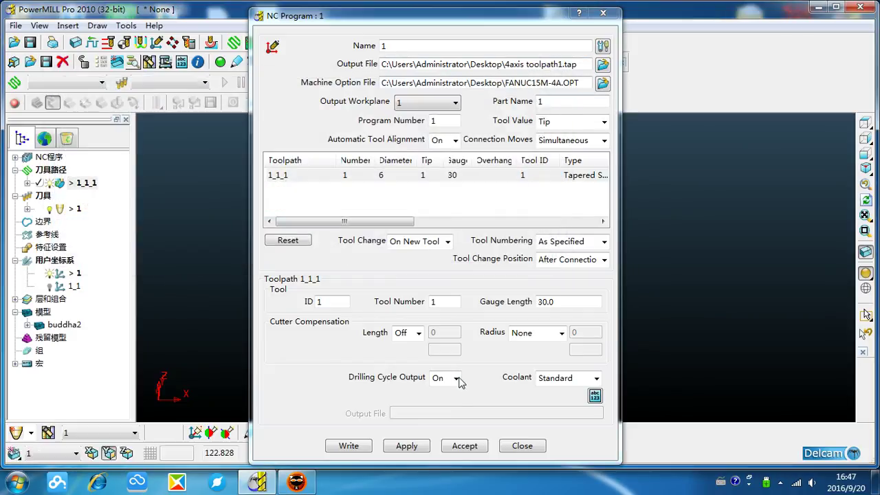
left_click(464, 445)
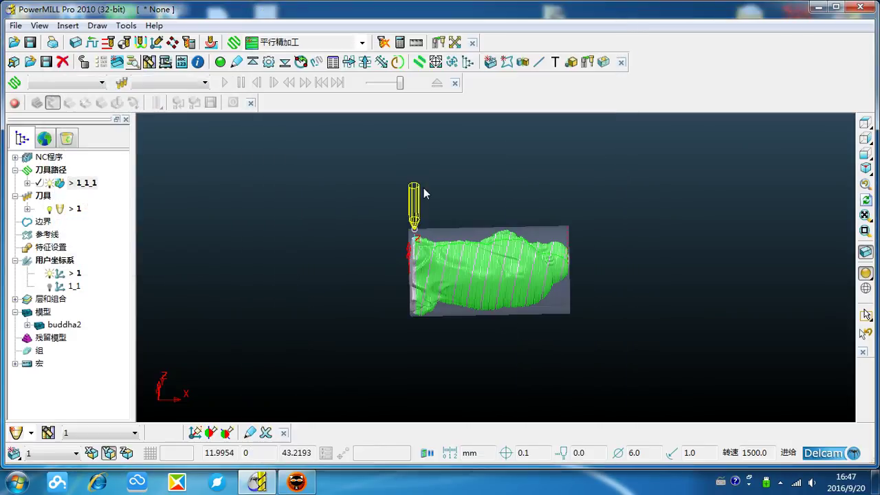
Minimise PowerMILL and open the 4axis toolpath1 file from the desktop in Notepad
left_click(819, 8)
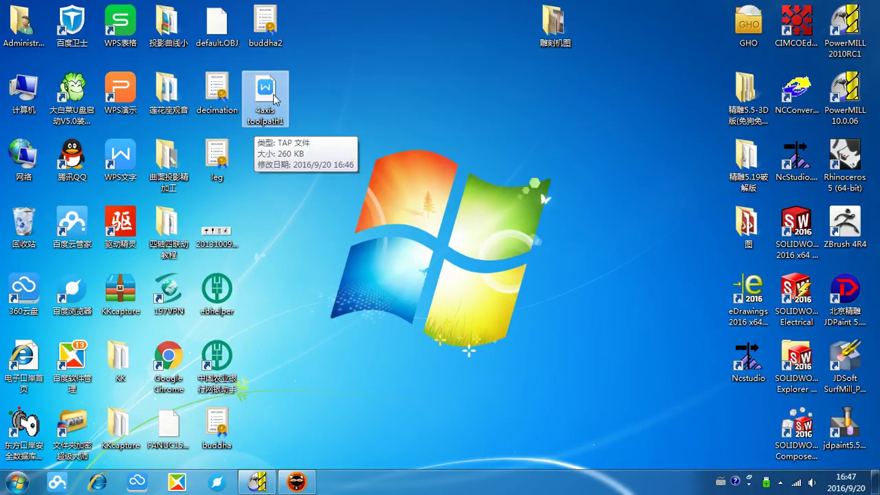
right_click(274, 88)
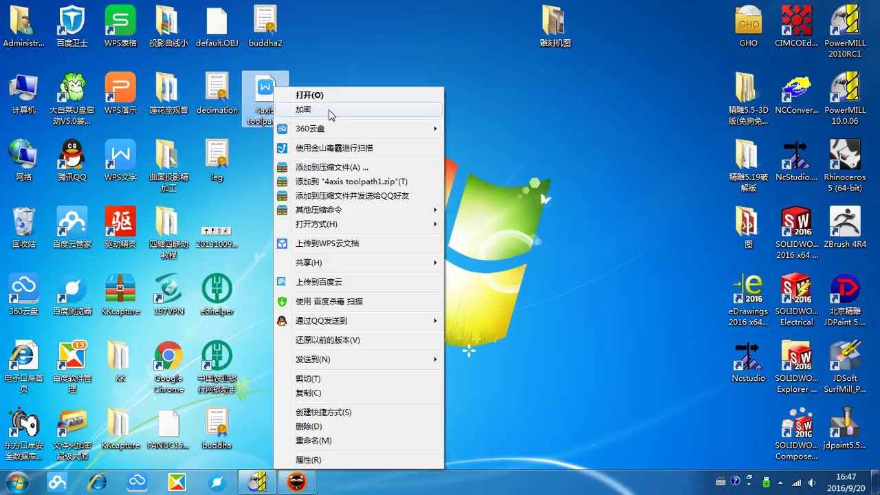
mouse_move(358, 224)
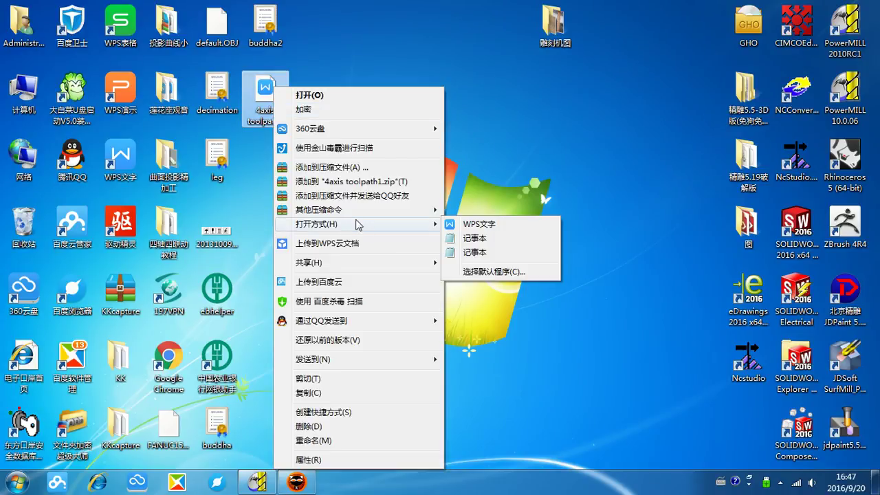
left_click(494, 241)
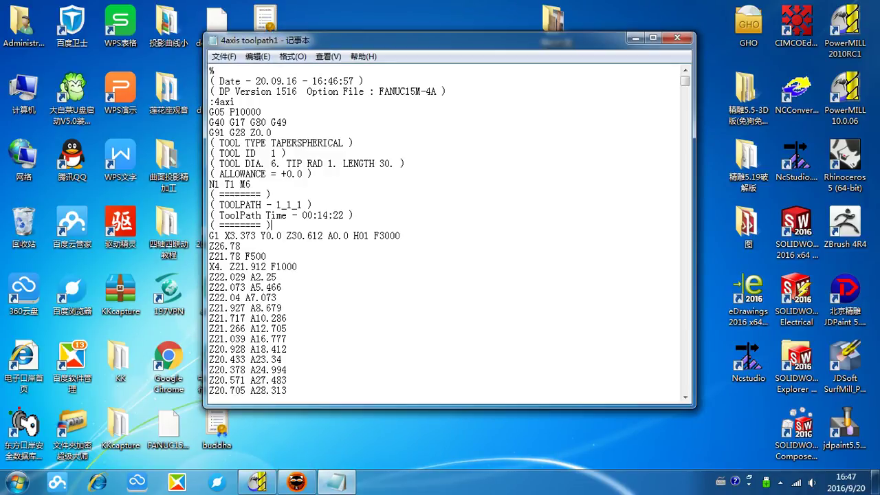
Examine the header, first positioning line and A-axis moves in the NC code, close the file and return to PowerMILL
scroll(328, 230, "down", 2)
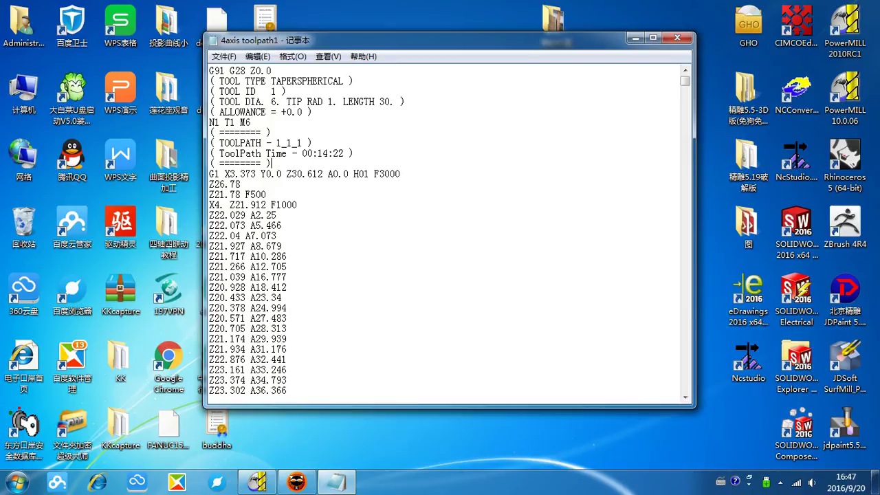
left_click_drag(251, 205, 278, 225)
left_click(282, 224)
left_click_drag(224, 173, 401, 174)
left_click(297, 204)
mouse_move(684, 80)
left_mouse_down()
mouse_move(674, 248)
mouse_move(677, 168)
mouse_move(682, 396)
mouse_move(691, 80)
left_mouse_up()
left_click(678, 38)
left_click(258, 482)
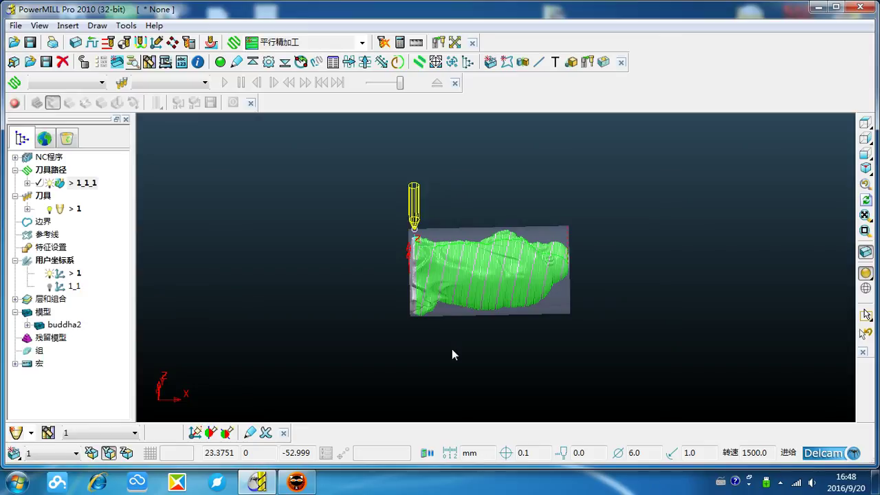
left_click(296, 483)
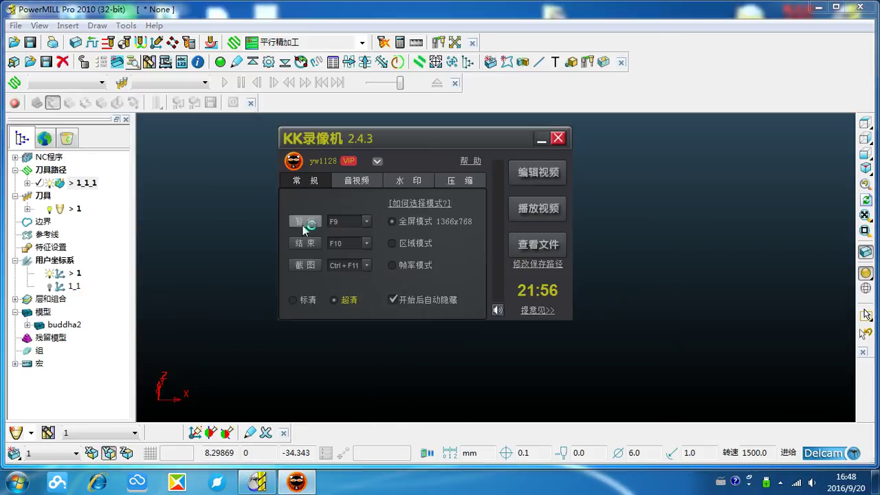